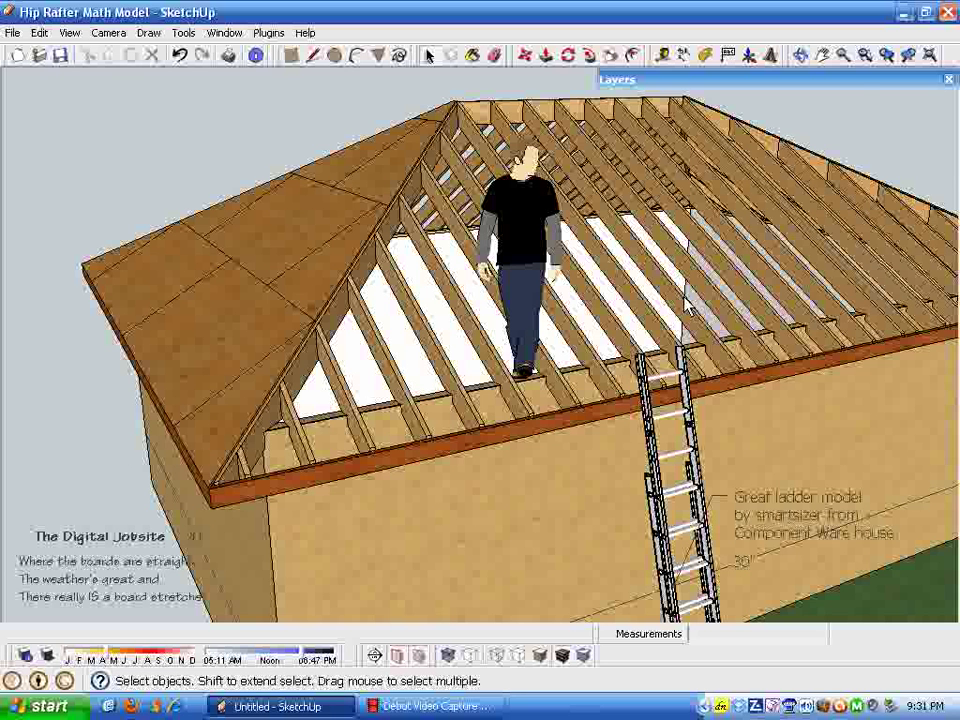
- Hide the Decorations layer to remove the figure and ladder from the model
{"action": "left_click", "coordinate": [859, 80]}
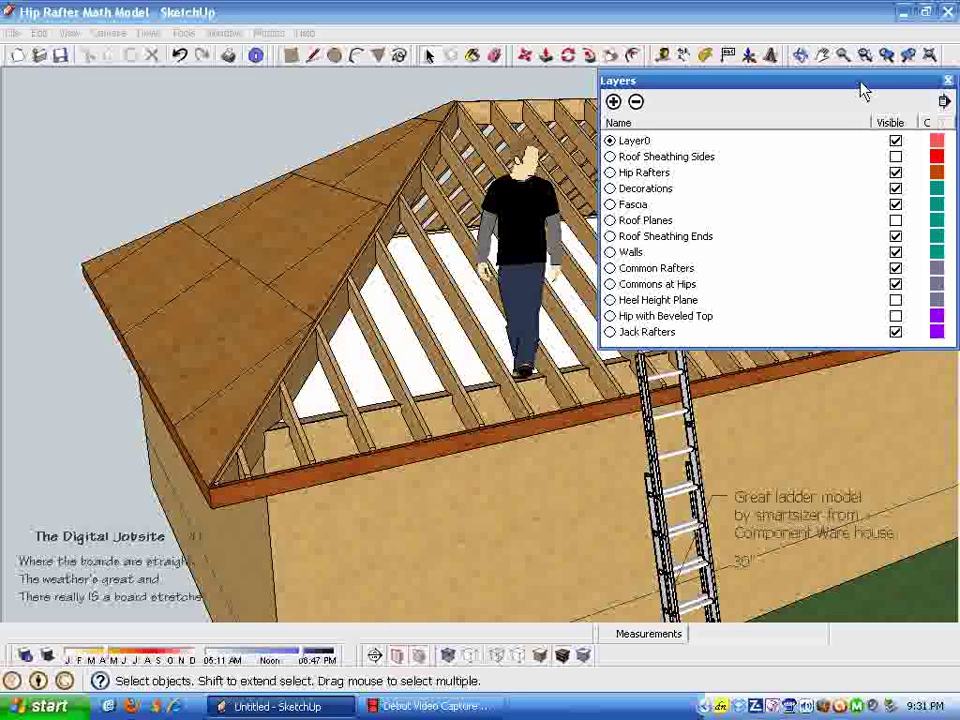
{"action": "left_click", "coordinate": [895, 188]}
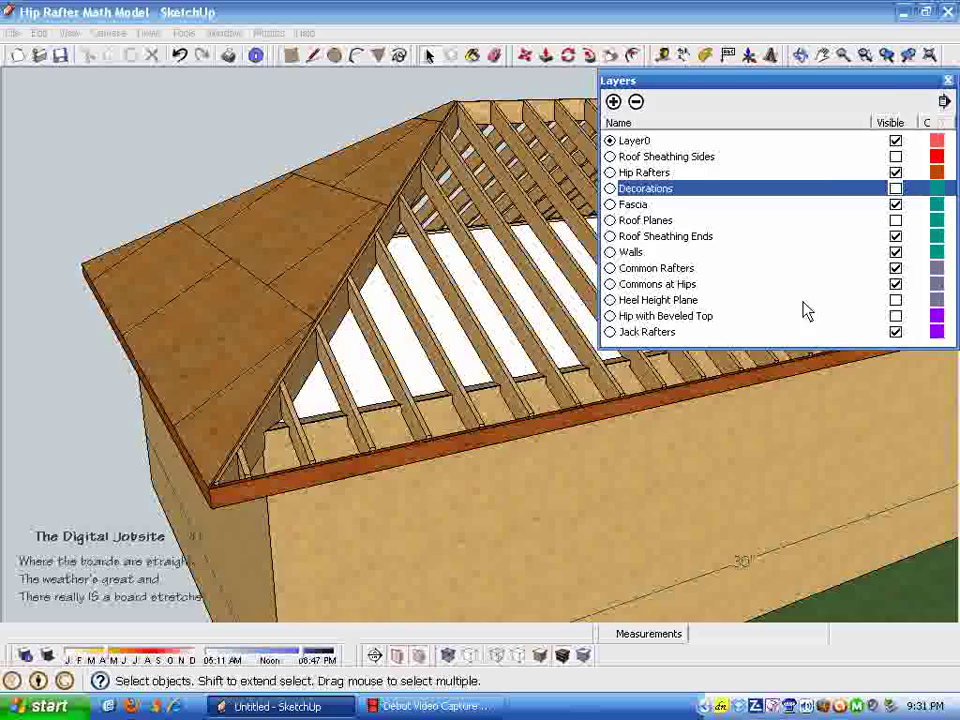
{"action": "left_click", "coordinate": [893, 80]}
- Hide the Roof Sheathing Ends and Common Rafters layers to expose the hip framing
{"action": "middle_click_drag", "start_coordinate": [760, 380], "coordinate": [729, 94]}
{"action": "left_click", "coordinate": [729, 82]}
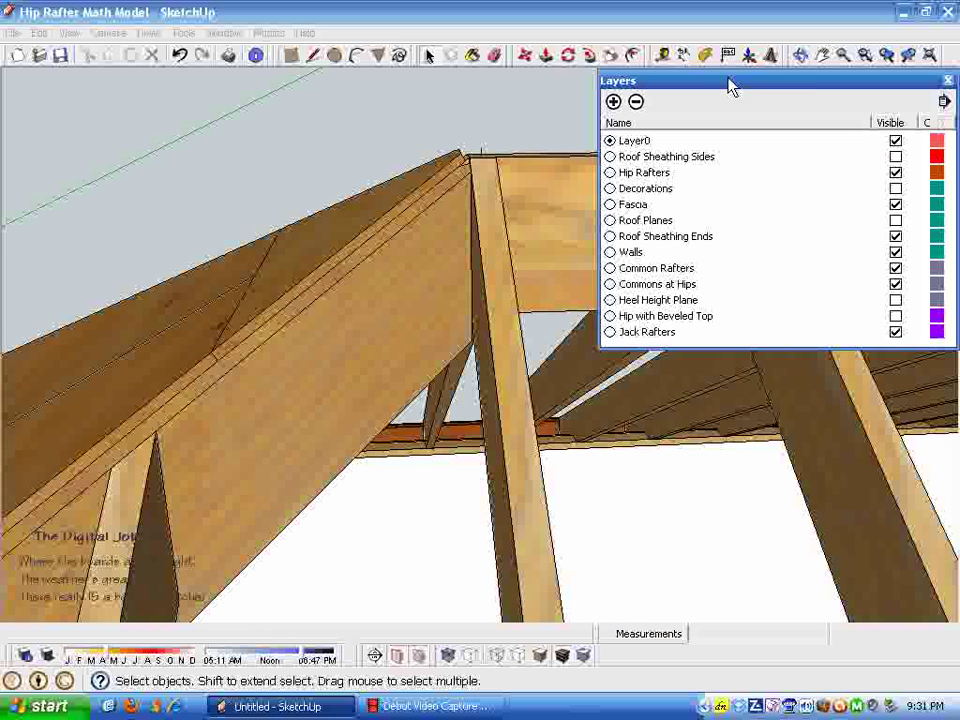
{"action": "left_click", "coordinate": [896, 237]}
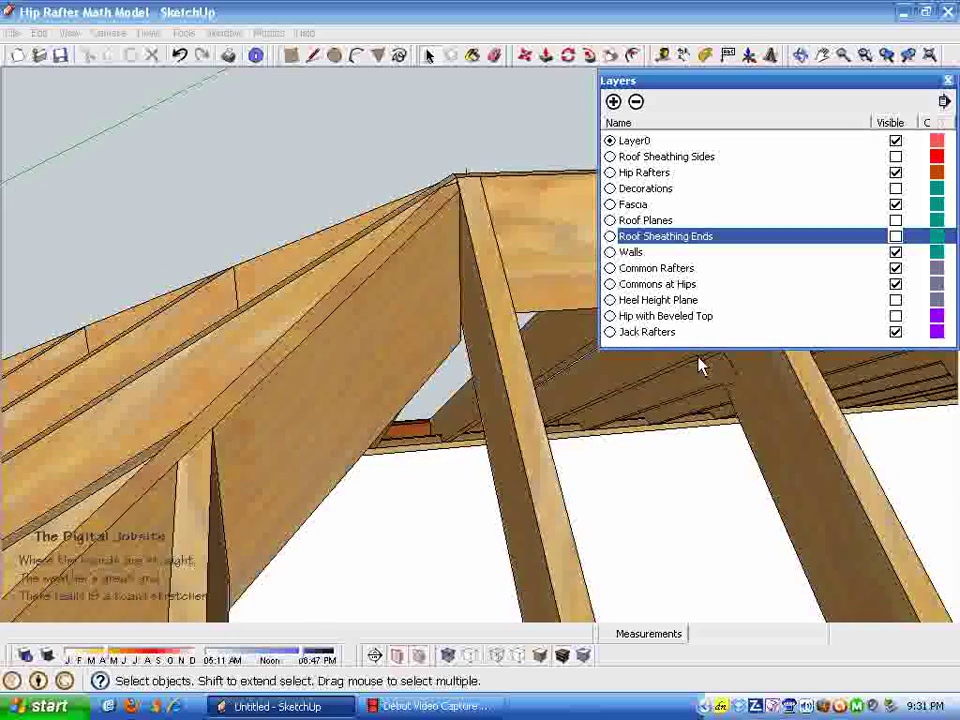
{"action": "left_click", "coordinate": [896, 268]}
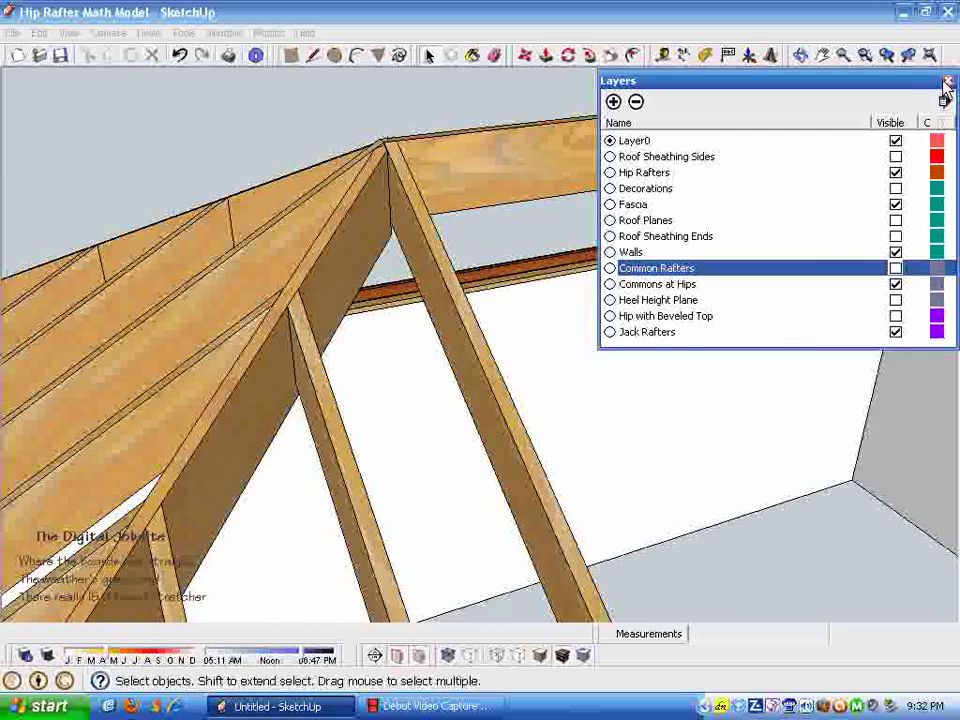
{"action": "left_click", "coordinate": [940, 82]}
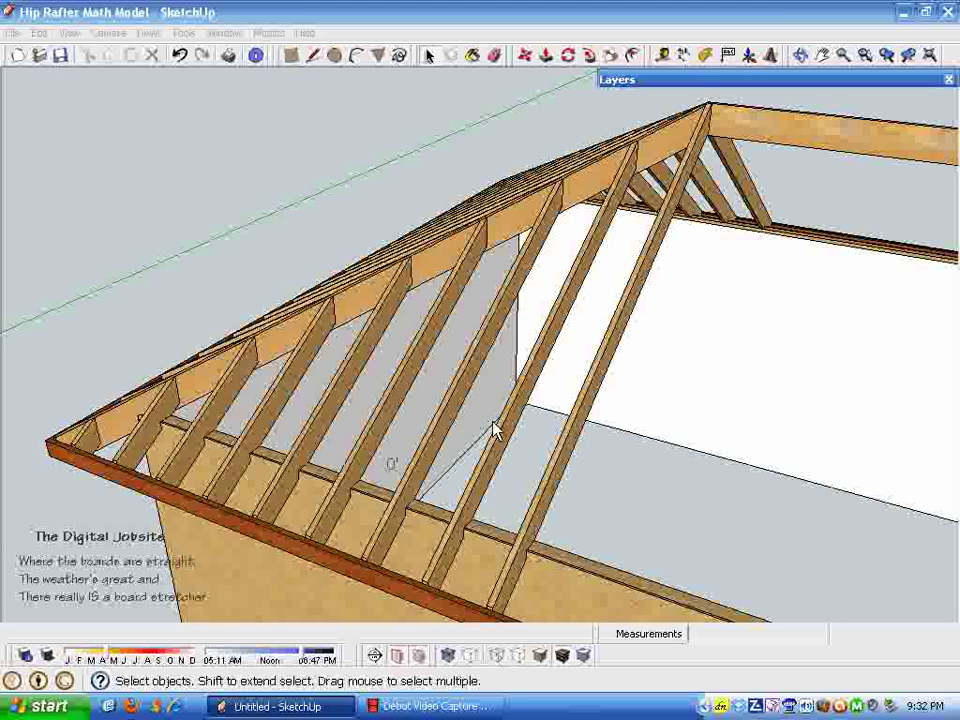
- Examine the hip rafter, jack rafters and end common rafters around the roof corner from several angles
{"action": "left_click", "coordinate": [645, 536]}
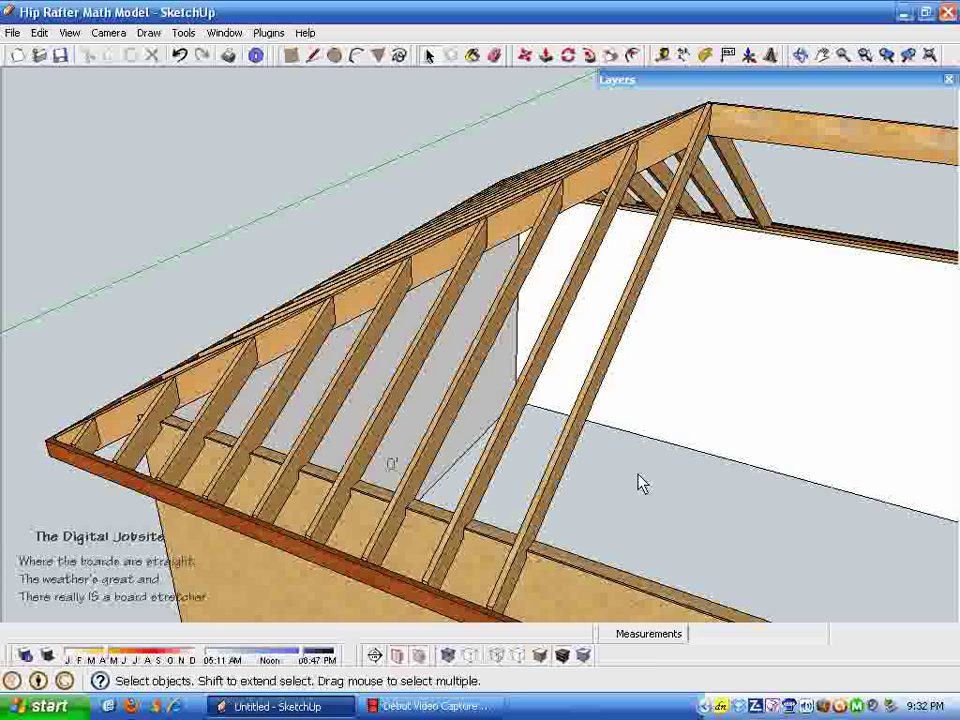
{"action": "scroll", "coordinate": [636, 499], "scroll_direction": "up", "scroll_amount": 1}
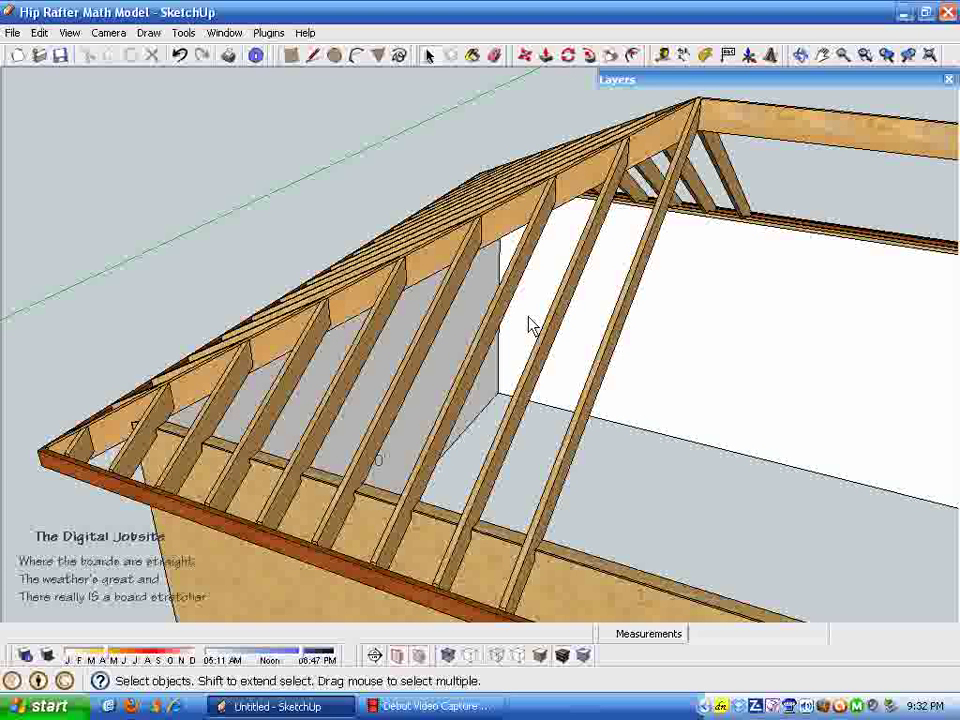
{"action": "scroll", "coordinate": [420, 355], "scroll_direction": "up", "scroll_amount": 1}
{"action": "scroll", "coordinate": [445, 350], "scroll_direction": "up", "scroll_amount": 2}
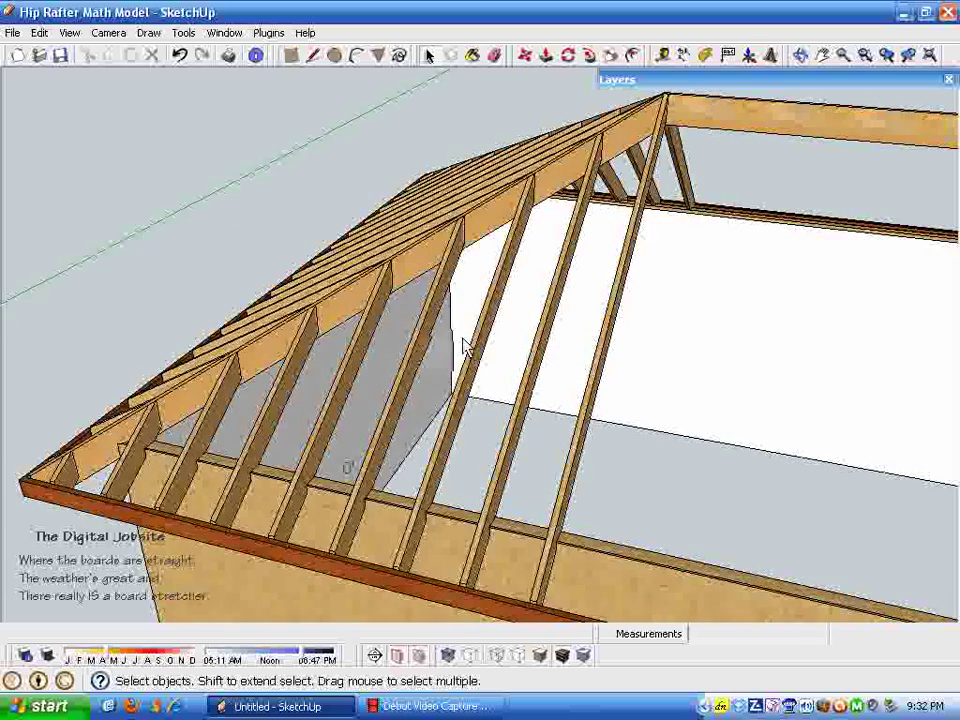
{"action": "scroll", "coordinate": [620, 170], "scroll_direction": "up", "scroll_amount": 1}
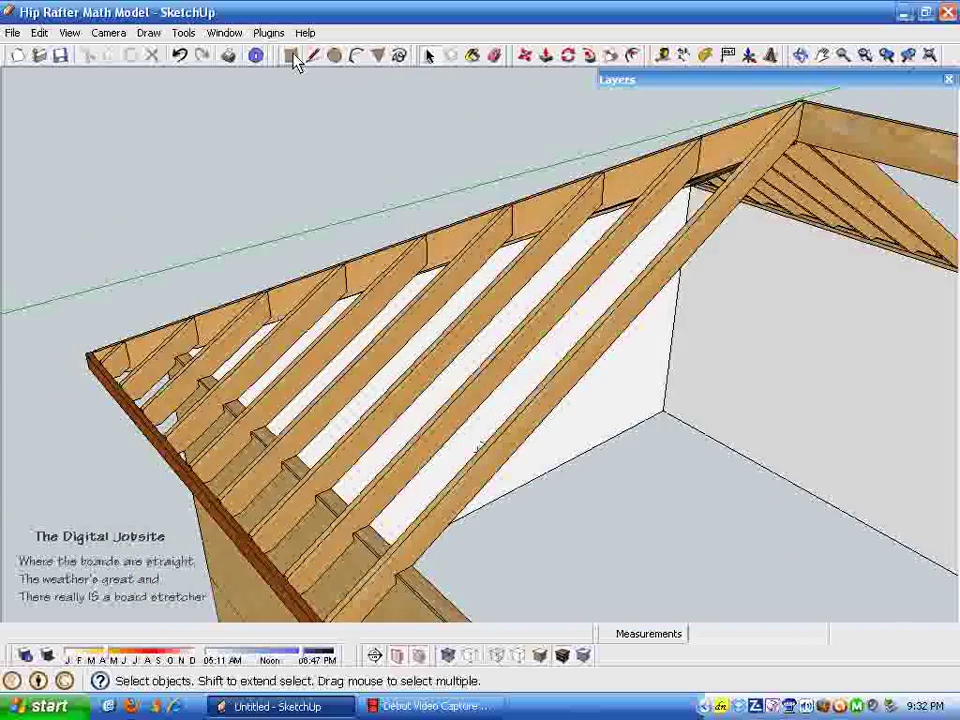
{"action": "left_click", "coordinate": [313, 55]}
{"action": "middle_click_drag", "start_coordinate": [475, 183], "coordinate": [360, 514]}
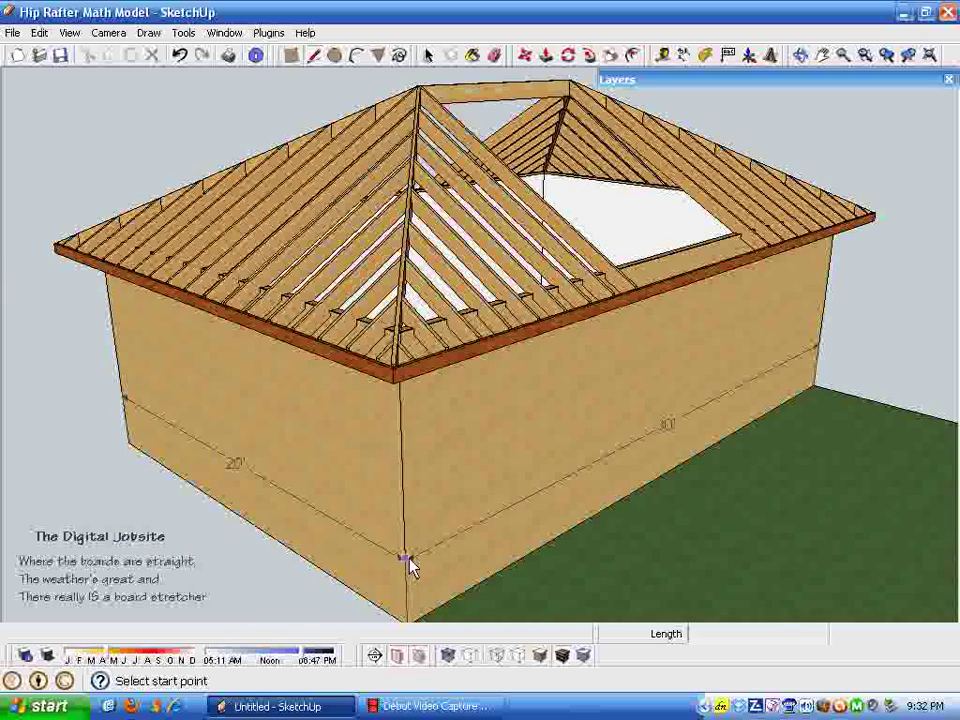
{"action": "middle_click_drag", "start_coordinate": [347, 202], "coordinate": [455, 313]}
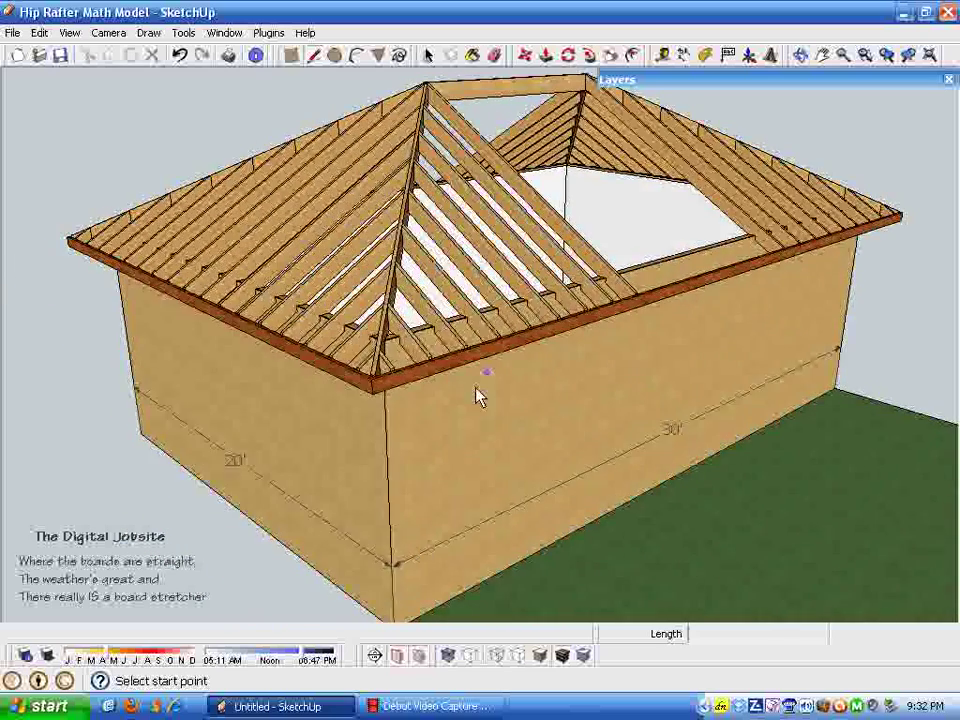
{"action": "scroll", "coordinate": [456, 450], "scroll_direction": "up", "scroll_amount": 5}
{"action": "scroll", "coordinate": [495, 421], "scroll_direction": "up", "scroll_amount": 6}
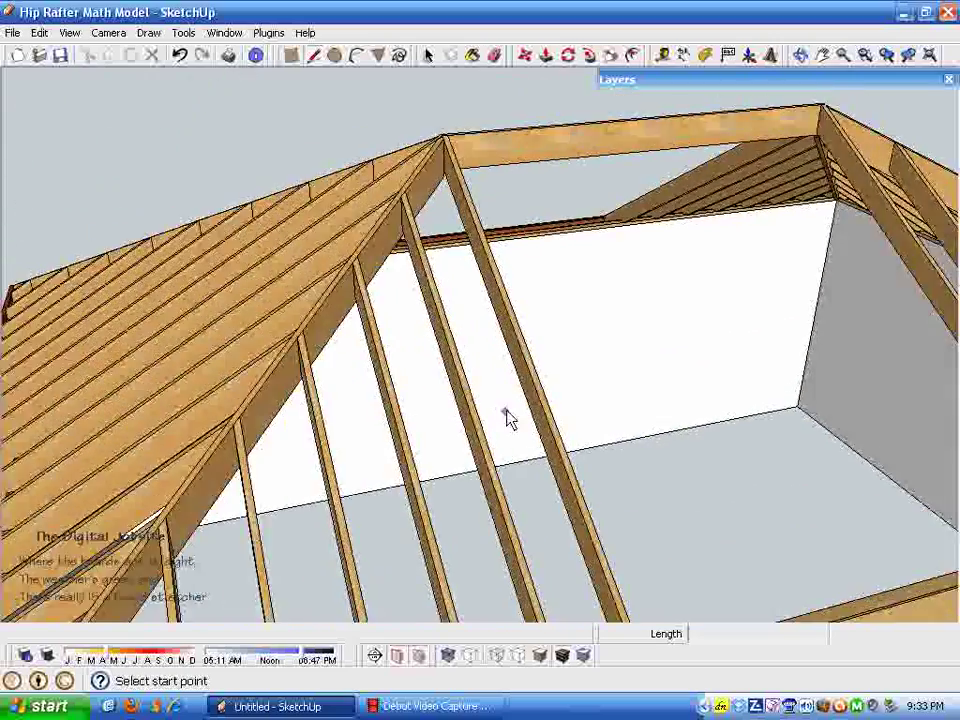
{"action": "middle_click_drag", "start_coordinate": [507, 418], "coordinate": [408, 395]}
{"action": "middle_click_drag", "start_coordinate": [503, 426], "coordinate": [454, 461]}
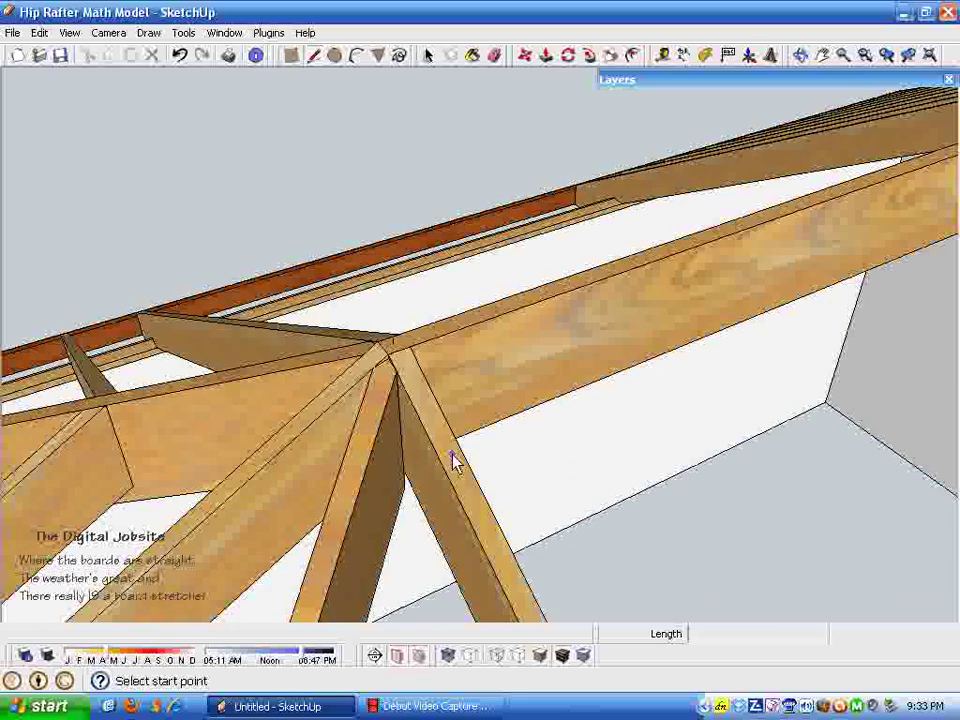
{"action": "left_click", "coordinate": [388, 358]}
{"action": "mouse_move", "coordinate": [388, 358]}
{"action": "middle_mouse_down"}
{"action": "mouse_move", "coordinate": [429, 294]}
{"action": "mouse_move", "coordinate": [429, 238]}
{"action": "mouse_move", "coordinate": [381, 354]}
{"action": "middle_mouse_up"}
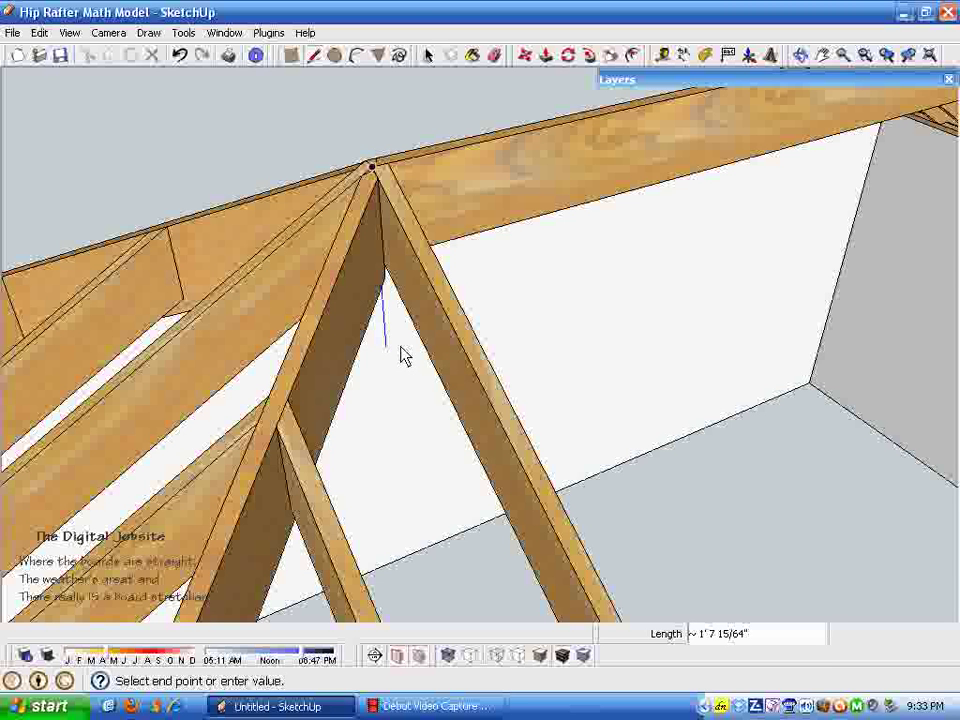
{"action": "middle_click_drag", "start_coordinate": [403, 356], "coordinate": [405, 240]}
{"action": "scroll", "coordinate": [405, 240], "scroll_direction": "up", "scroll_amount": 10}
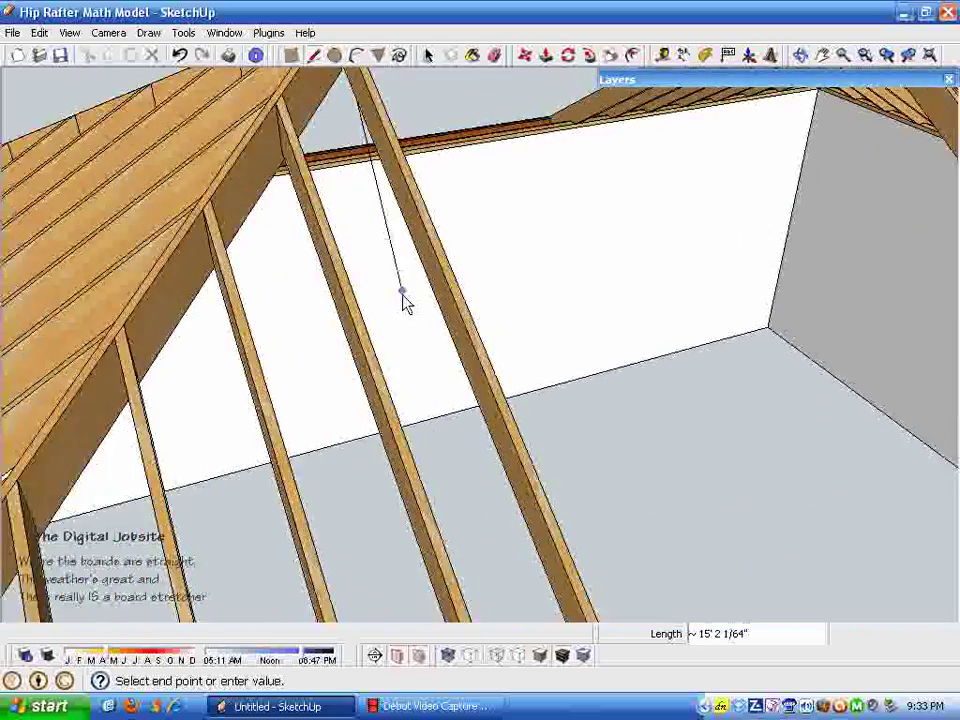
{"action": "scroll", "coordinate": [424, 294], "scroll_direction": "down", "scroll_amount": 3}
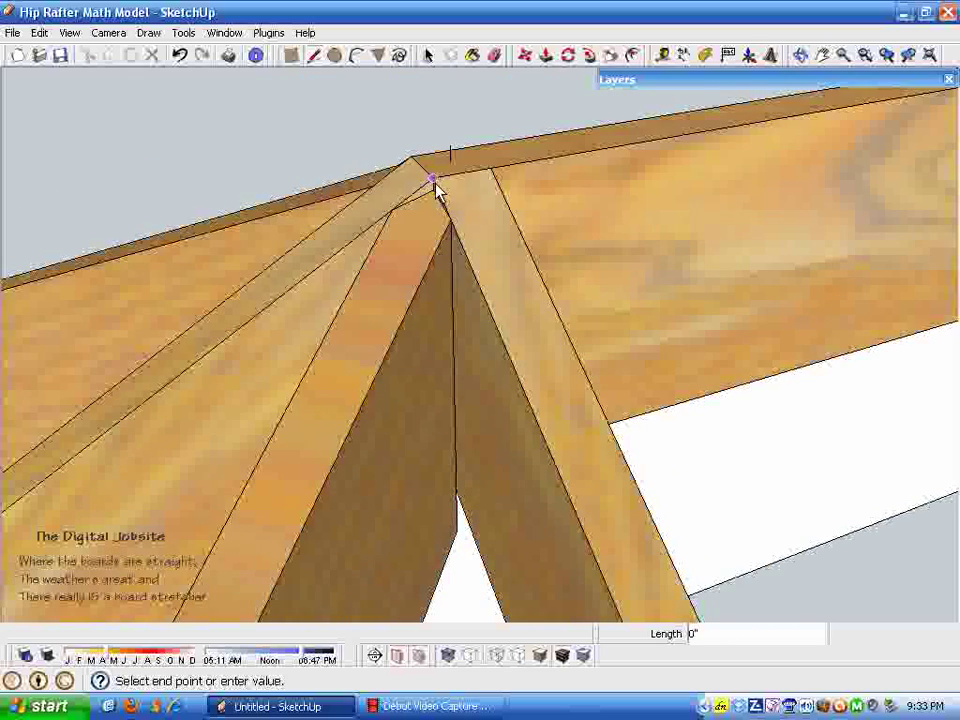
{"action": "middle_click_drag", "start_coordinate": [433, 190], "coordinate": [455, 380]}
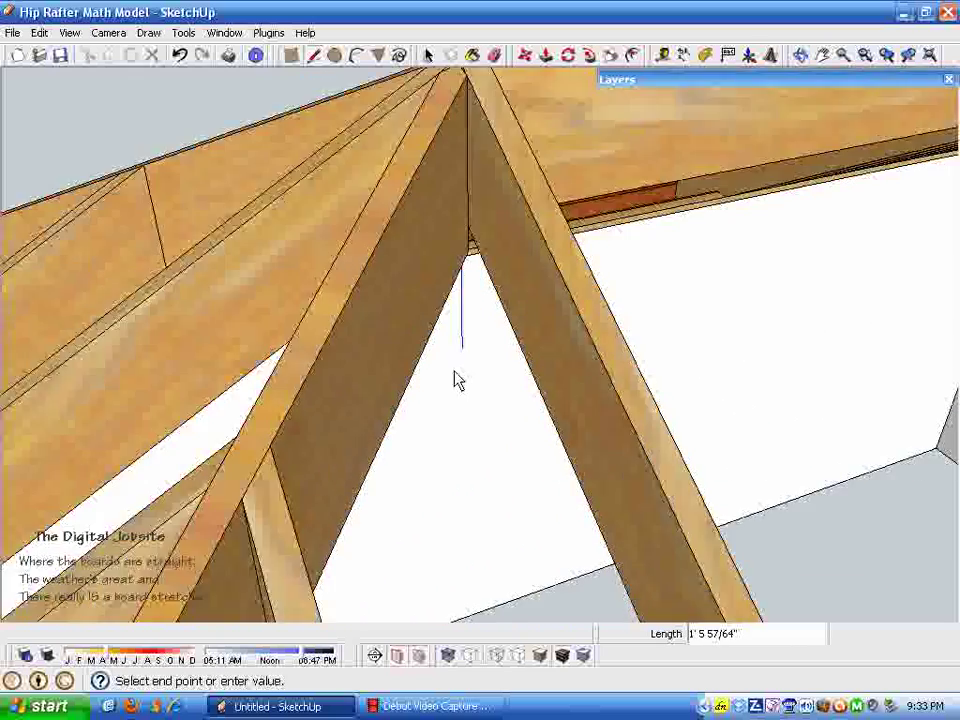
{"action": "scroll", "coordinate": [458, 375], "scroll_direction": "down", "scroll_amount": 5}
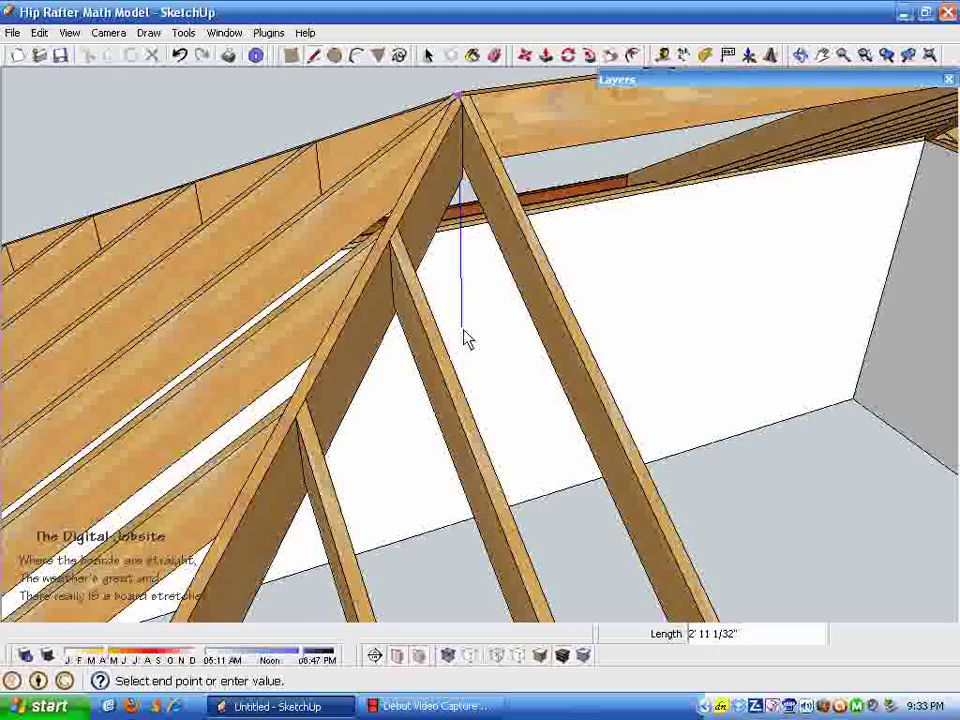
{"action": "scroll", "coordinate": [465, 338], "scroll_direction": "down", "scroll_amount": 5}
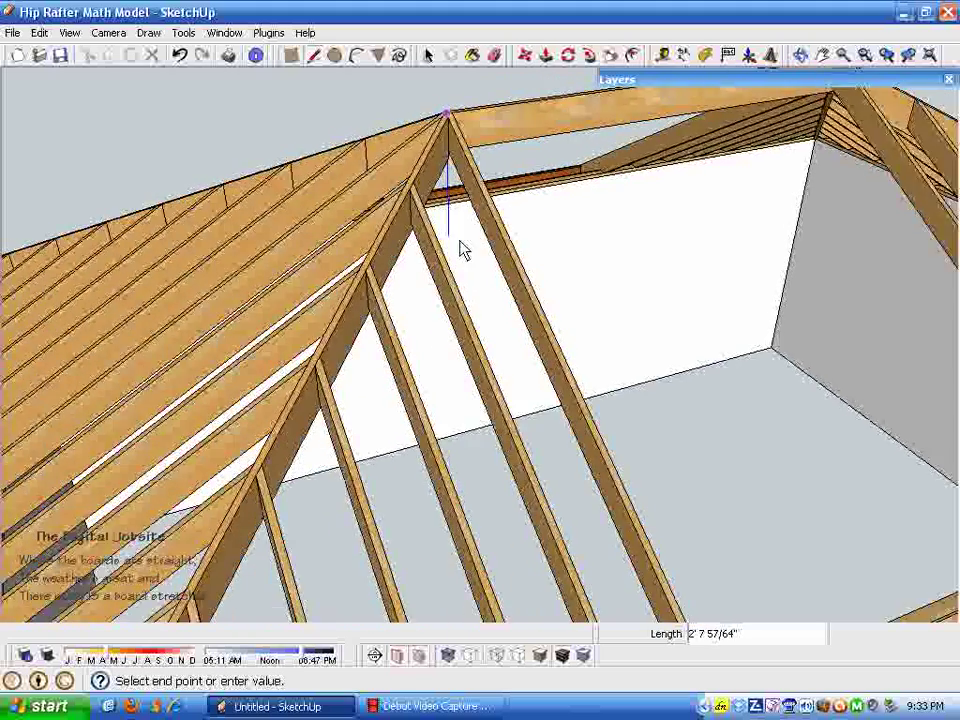
{"action": "scroll", "coordinate": [462, 250], "scroll_direction": "down", "scroll_amount": 5}
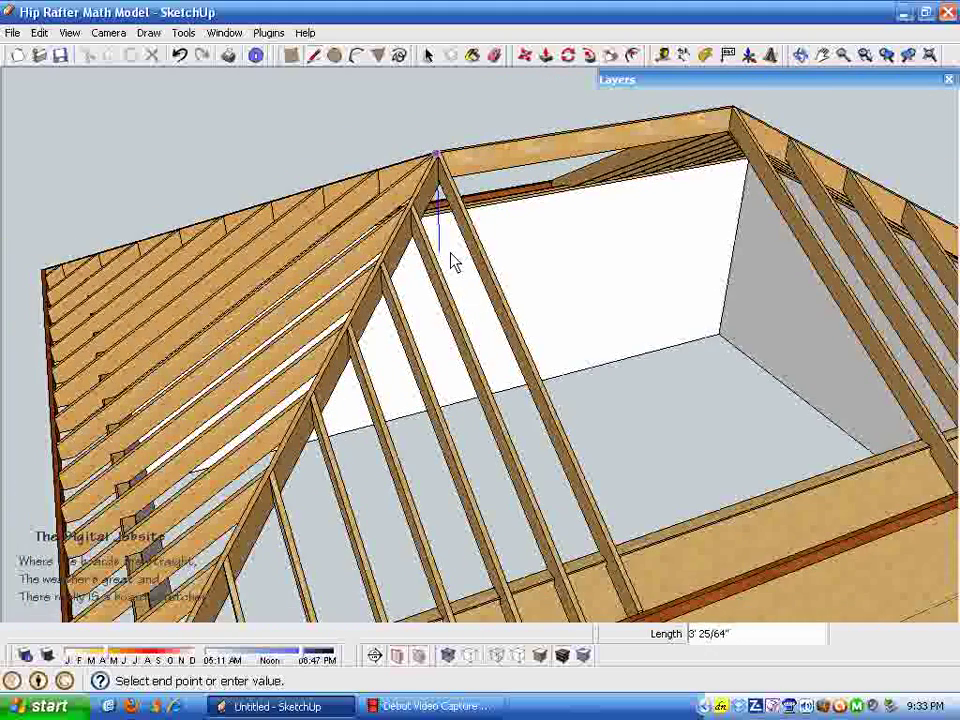
{"action": "left_click", "coordinate": [687, 538]}
{"action": "key", "text": "space"}
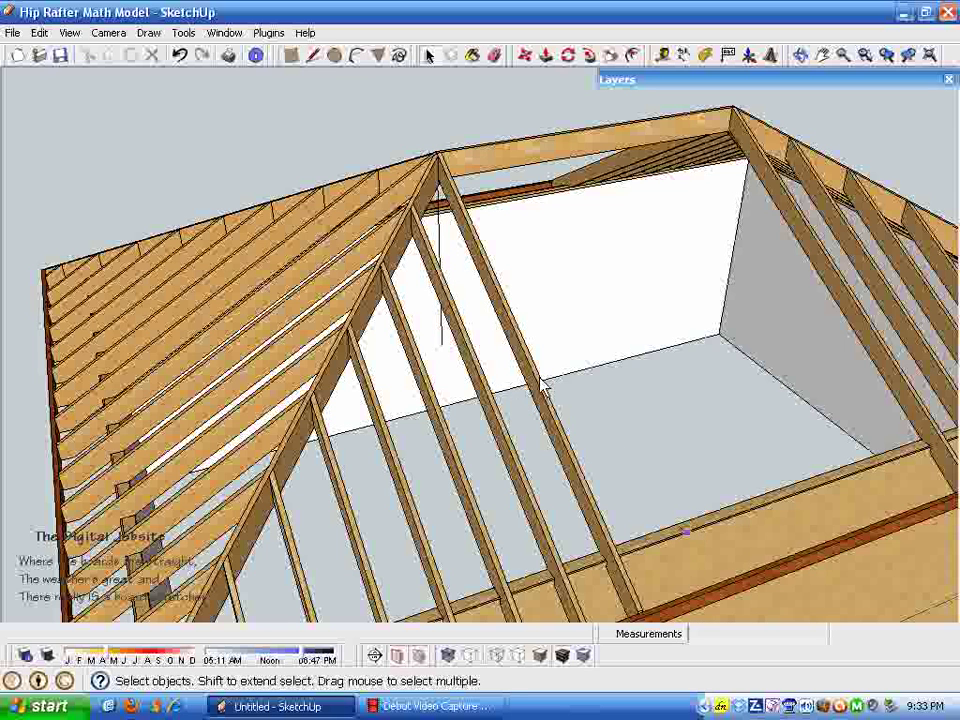
{"action": "key", "text": "ctrl+z"}
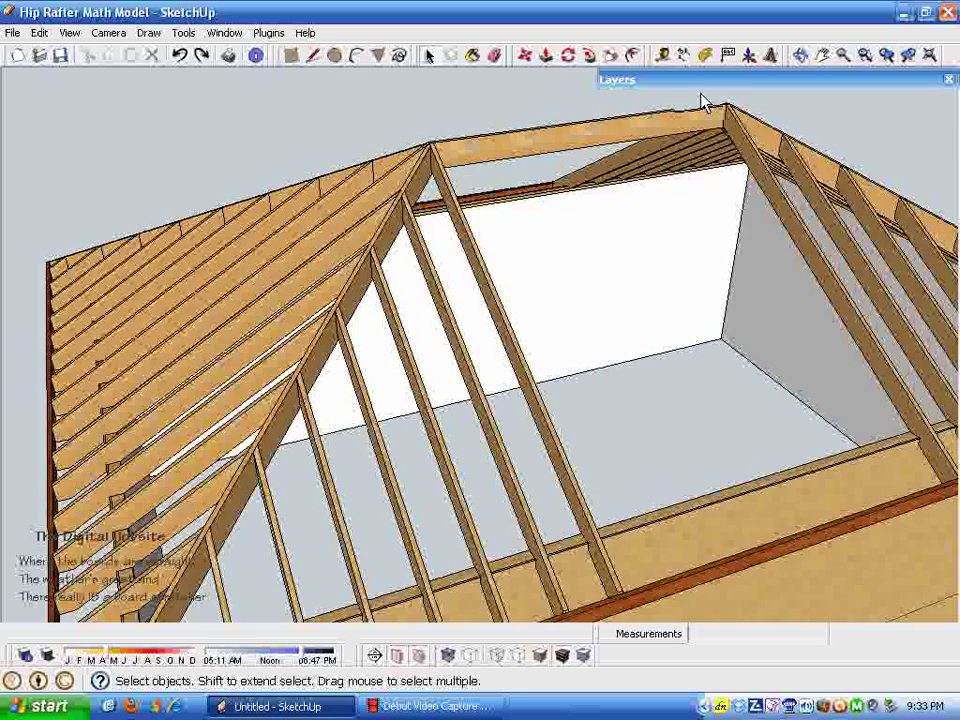
- Show the Heel Height Plane layer along the tops of the walls
{"action": "left_click", "coordinate": [737, 82]}
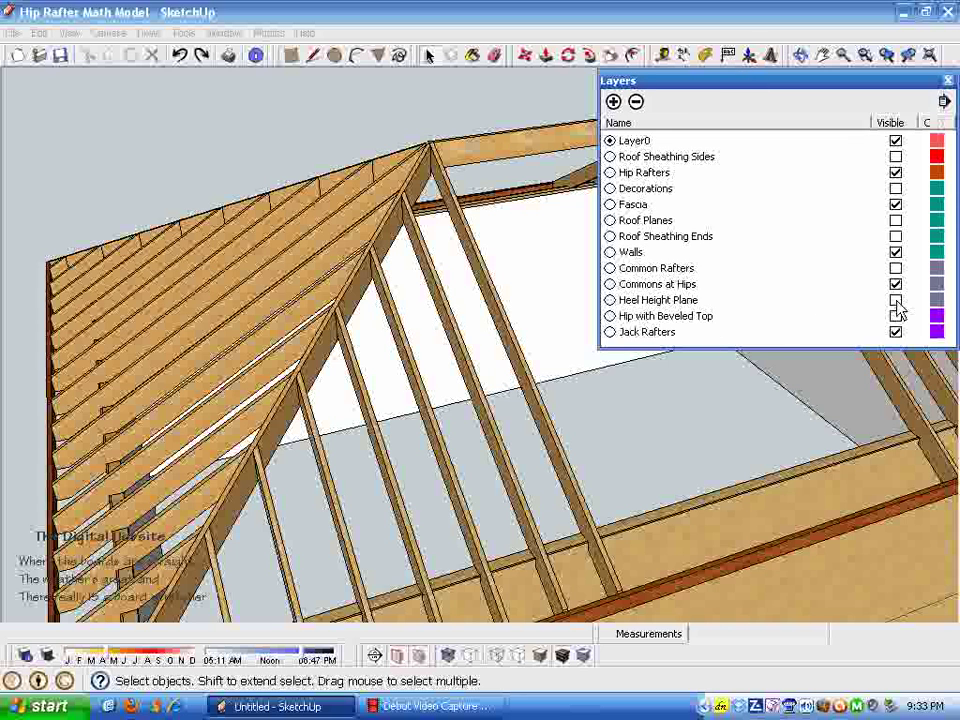
{"action": "left_click", "coordinate": [895, 301]}
{"action": "middle_click_drag", "start_coordinate": [760, 450], "coordinate": [720, 500]}
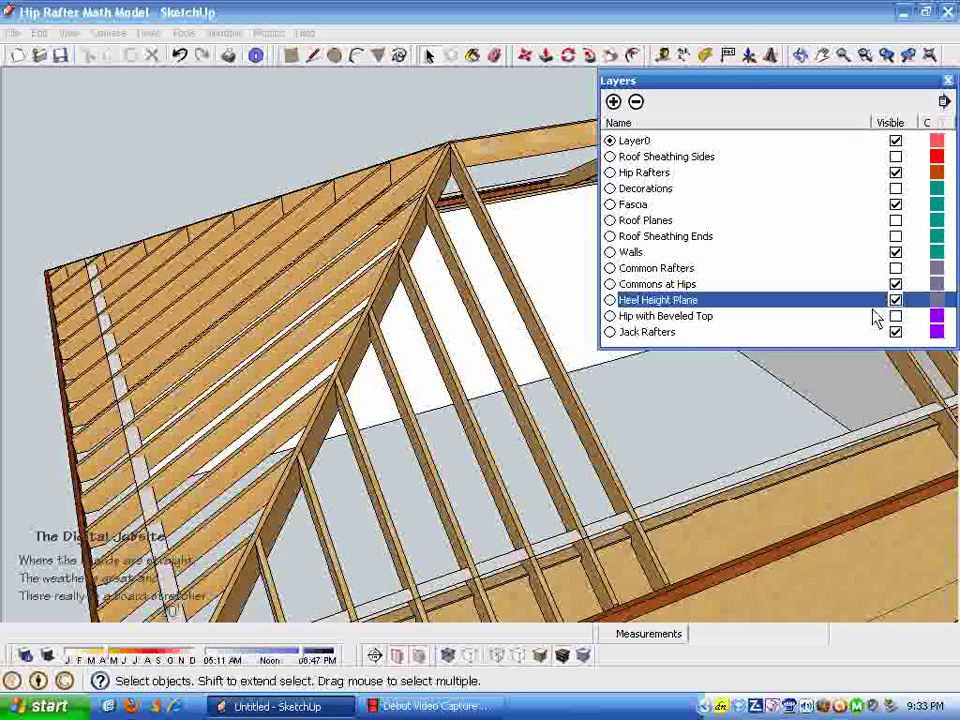
{"action": "left_click", "coordinate": [887, 84]}
{"action": "scroll", "coordinate": [452, 114], "scroll_direction": "up", "scroll_amount": 2}
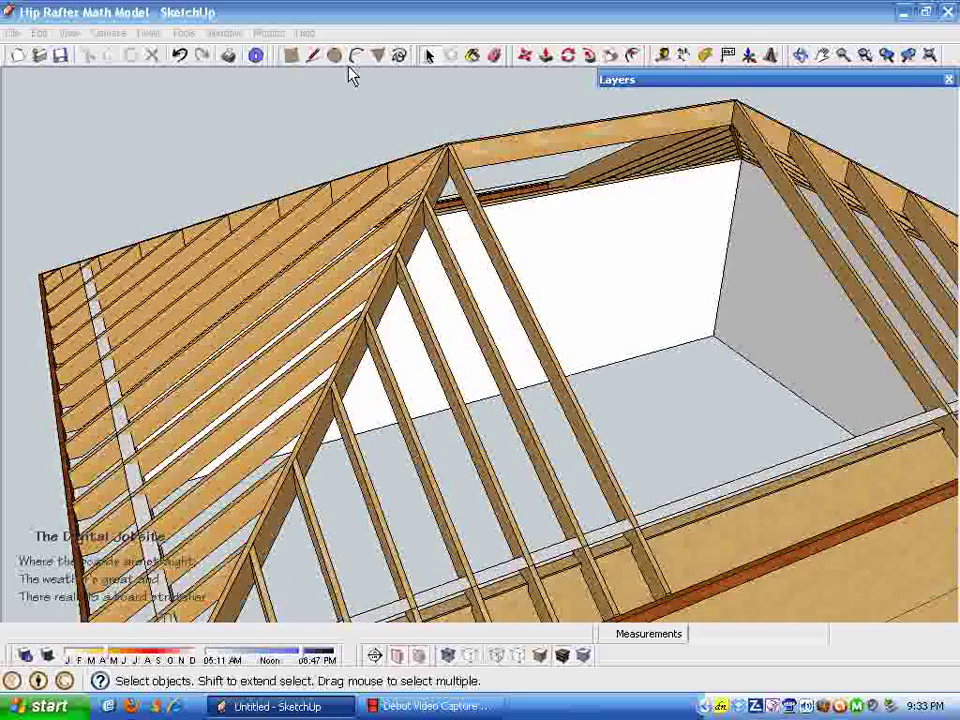
- Draw a vertical line from the rafter joint at the ridge end straight down to the level of the heel height plane
{"action": "left_click", "coordinate": [312, 56]}
{"action": "scroll", "coordinate": [480, 343], "scroll_direction": "up", "scroll_amount": 8}
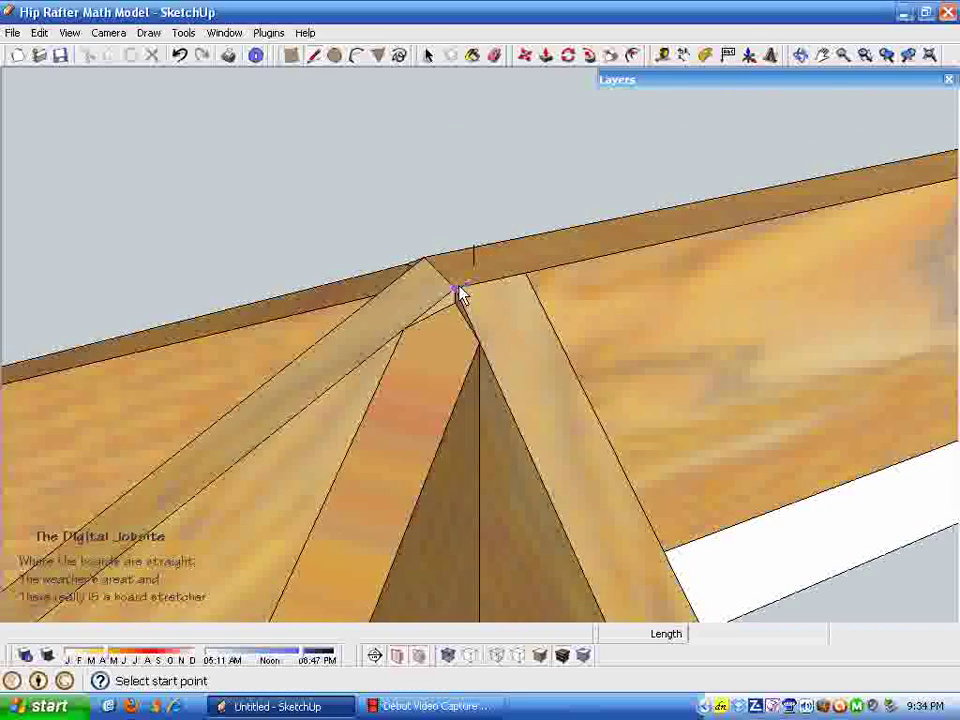
{"action": "left_click", "coordinate": [458, 292]}
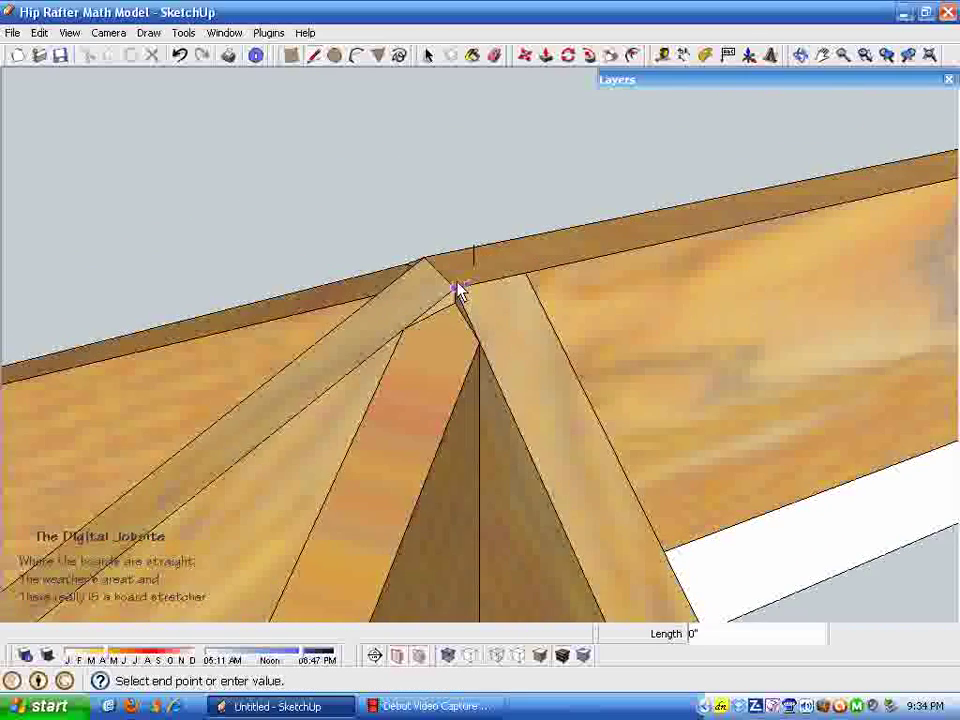
{"action": "scroll", "coordinate": [456, 289], "scroll_direction": "down", "scroll_amount": 6}
{"action": "scroll", "coordinate": [415, 260], "scroll_direction": "down", "scroll_amount": 5}
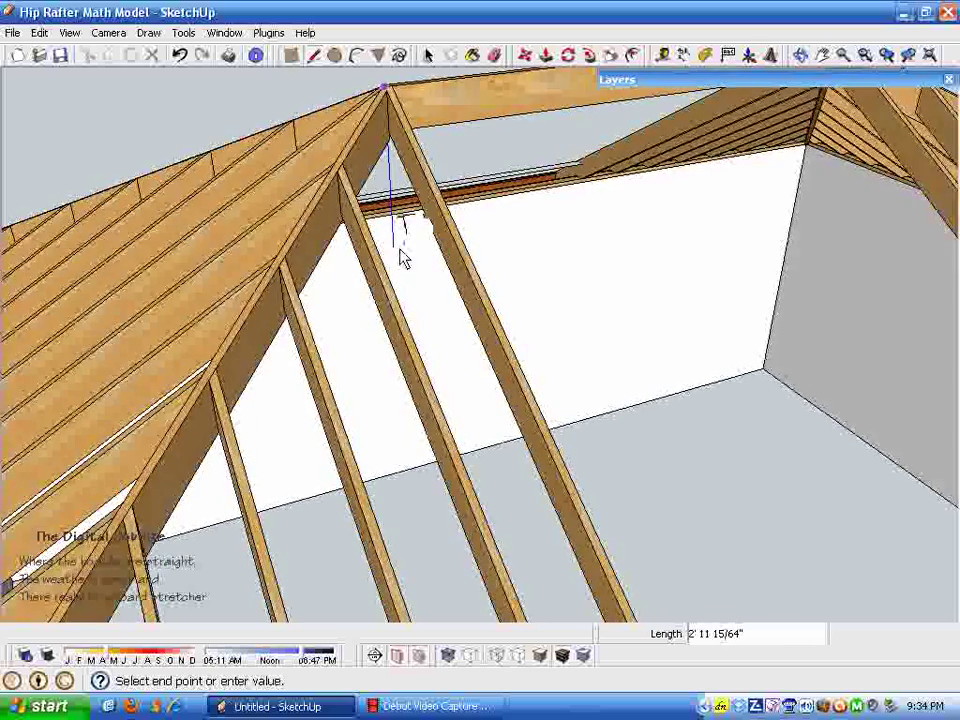
{"action": "scroll", "coordinate": [438, 232], "scroll_direction": "down", "scroll_amount": 1}
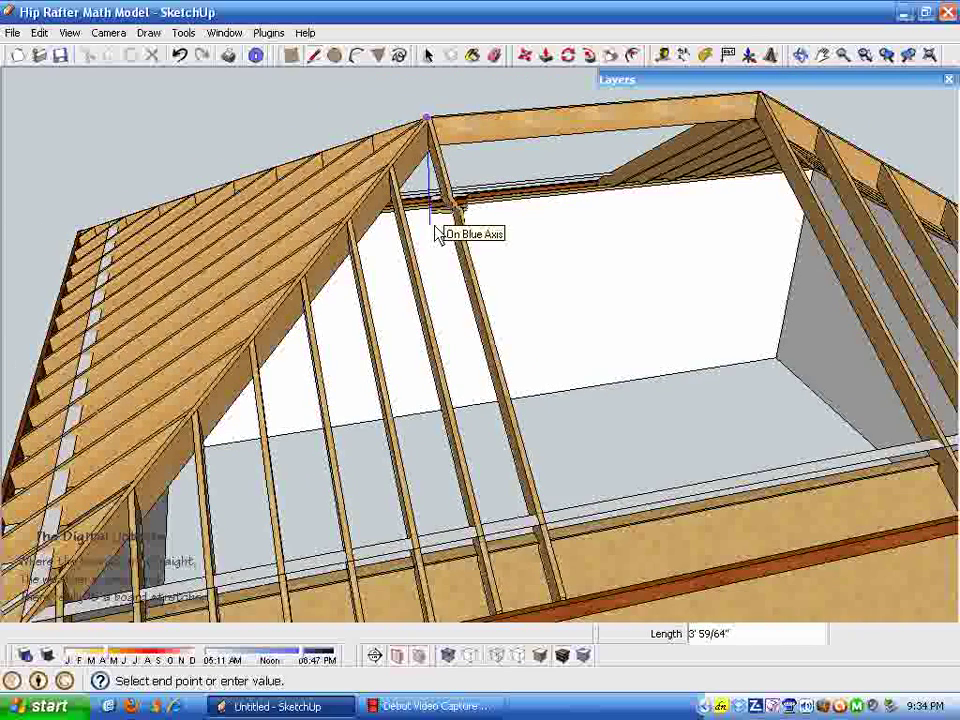
{"action": "left_click", "coordinate": [683, 500]}
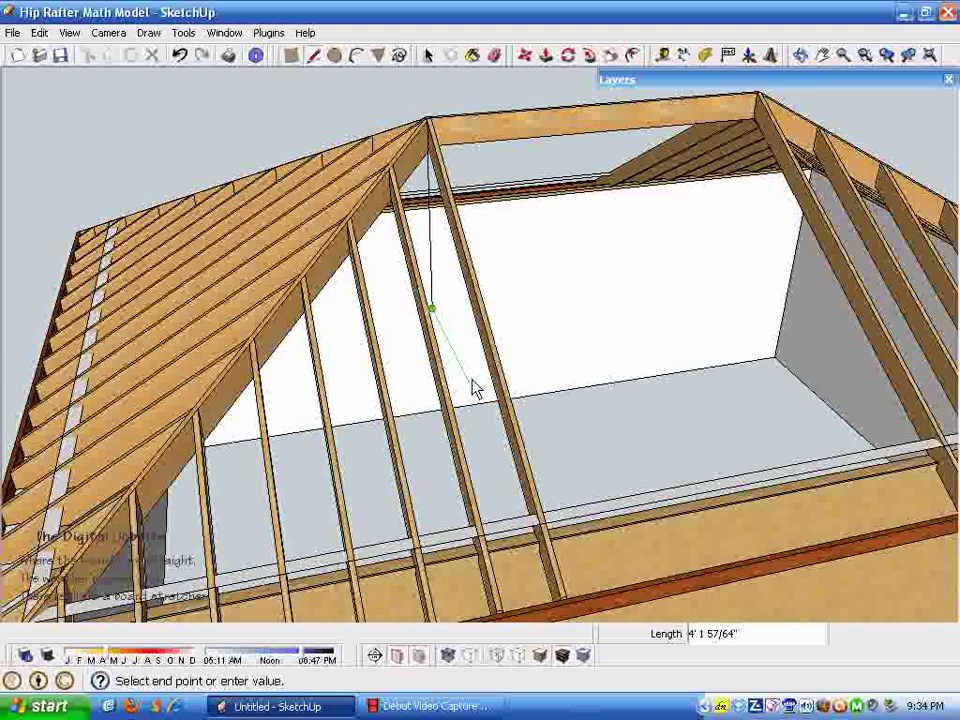
- Complete the common rafter triangle with a run line to the rafter at the heel height plane and a slope line up to the ridge joint
{"action": "middle_click_drag", "start_coordinate": [473, 390], "coordinate": [499, 437]}
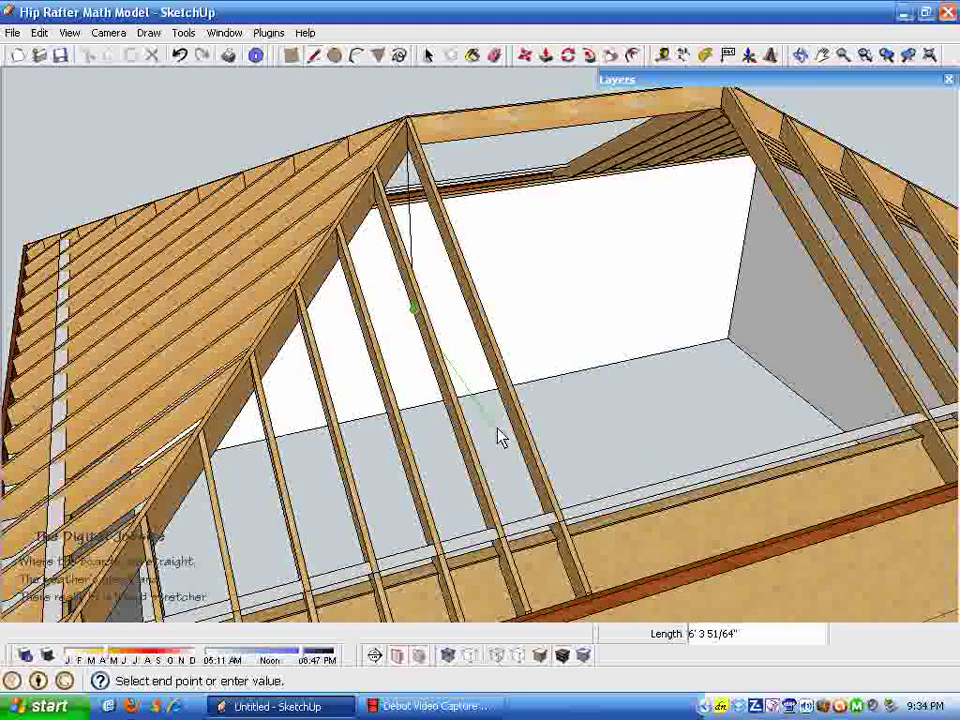
{"action": "left_click", "coordinate": [557, 521]}
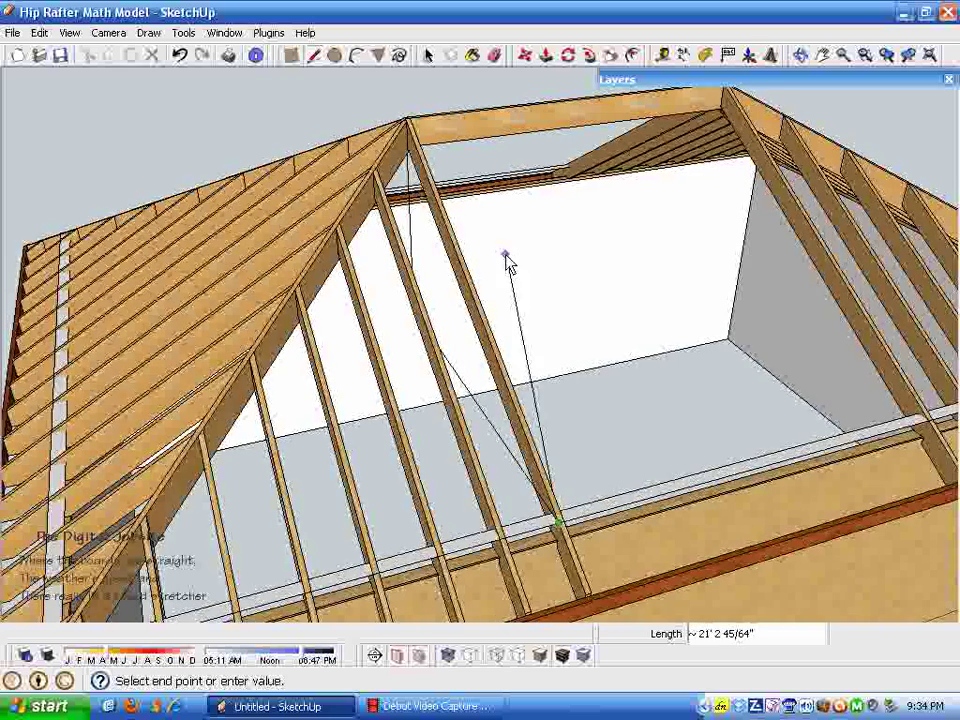
{"action": "middle_click_drag", "start_coordinate": [510, 478], "coordinate": [497, 456]}
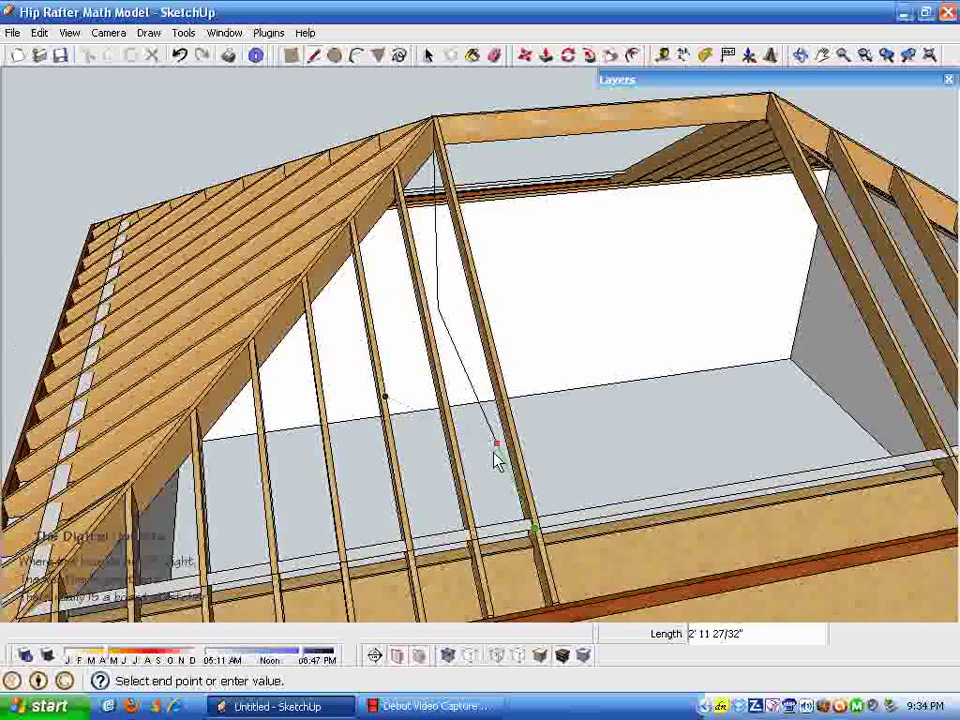
{"action": "scroll", "coordinate": [500, 400], "scroll_direction": "up", "scroll_amount": 6}
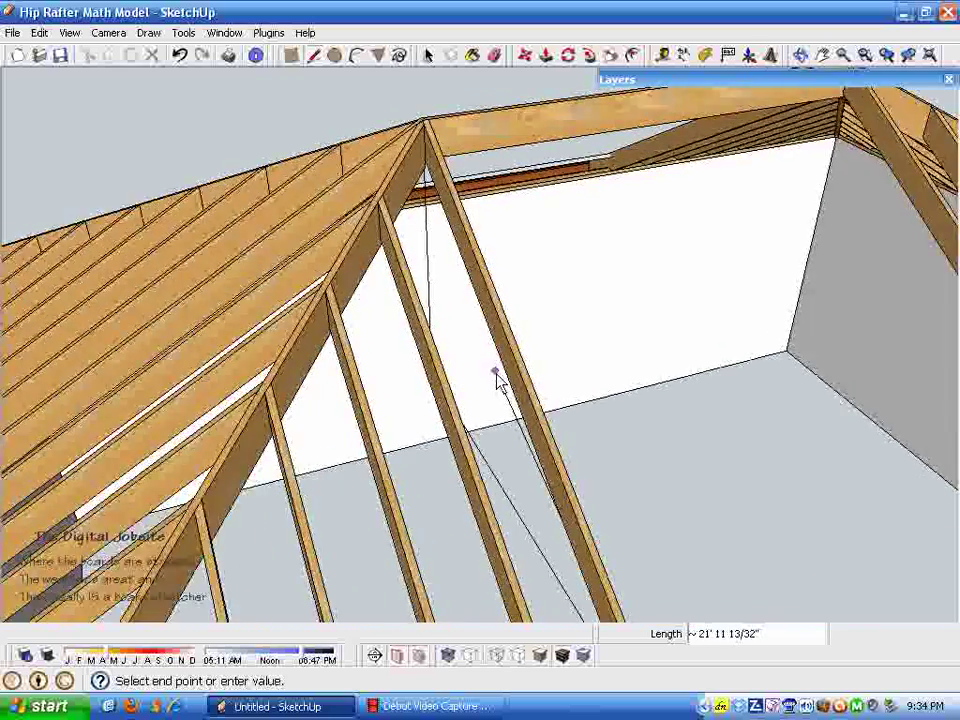
{"action": "scroll", "coordinate": [515, 360], "scroll_direction": "down", "scroll_amount": 1}
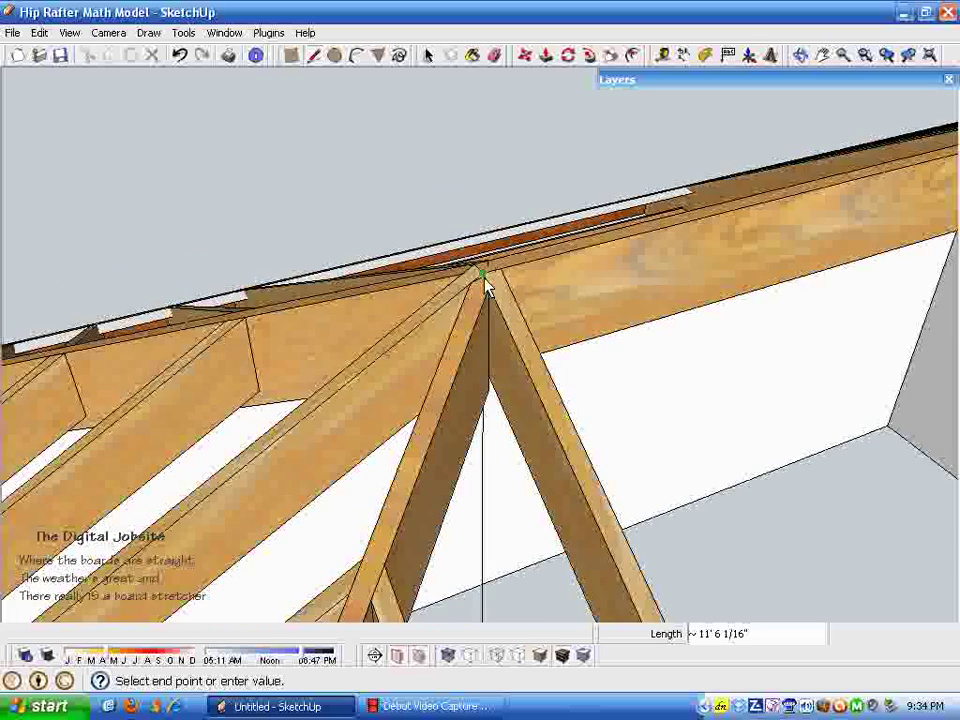
{"action": "left_click", "coordinate": [489, 274]}
{"action": "scroll", "coordinate": [522, 475], "scroll_direction": "down", "scroll_amount": 1}
{"action": "scroll", "coordinate": [510, 500], "scroll_direction": "down", "scroll_amount": 2}
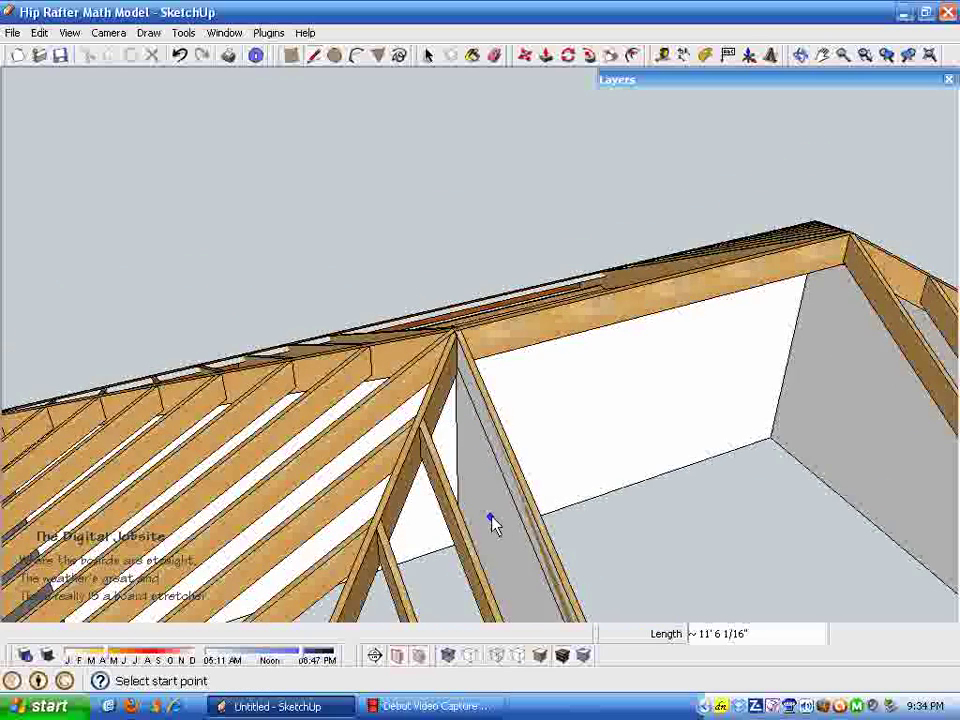
- Select the common rafter triangle's face and examine it beside the rafter from several angles
{"action": "key", "text": "space"}
{"action": "left_click", "coordinate": [498, 524]}
{"action": "middle_click_drag", "start_coordinate": [500, 530], "coordinate": [609, 458]}
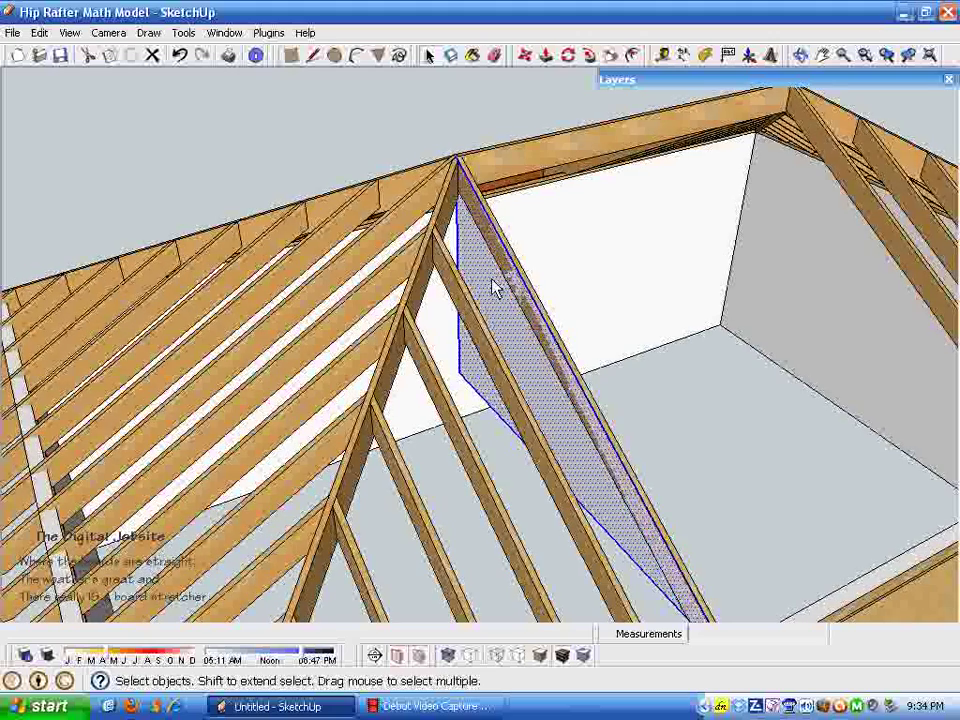
{"action": "middle_click_drag", "start_coordinate": [495, 285], "coordinate": [557, 617]}
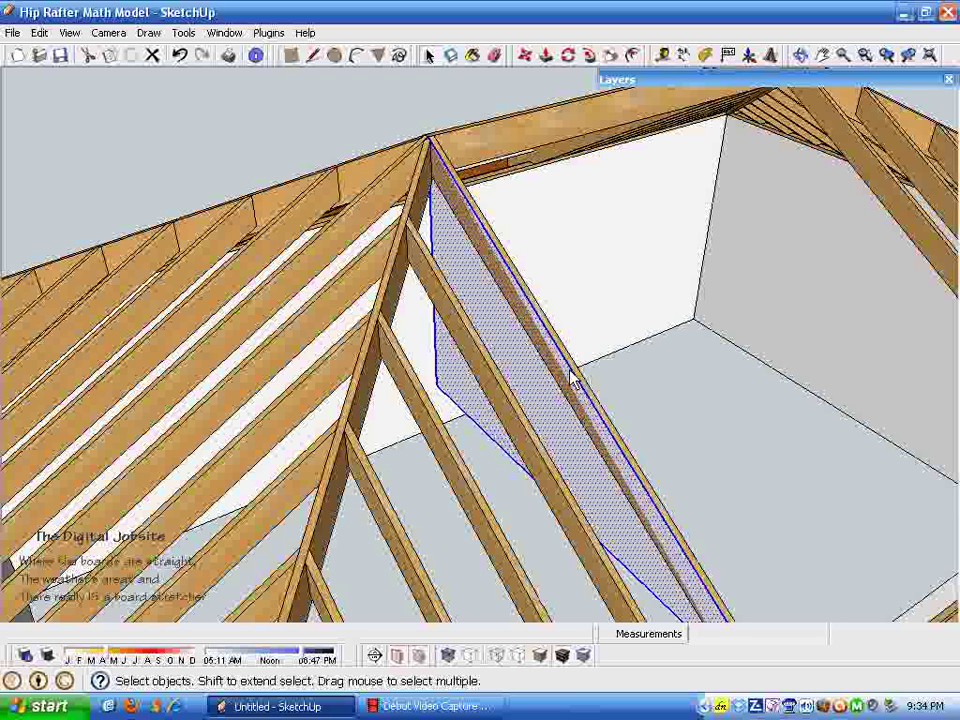
- Check the length of the common rafter triangle's sloped edge in Entity Info and follow the edge between wall and ridge
{"action": "left_click", "coordinate": [686, 562]}
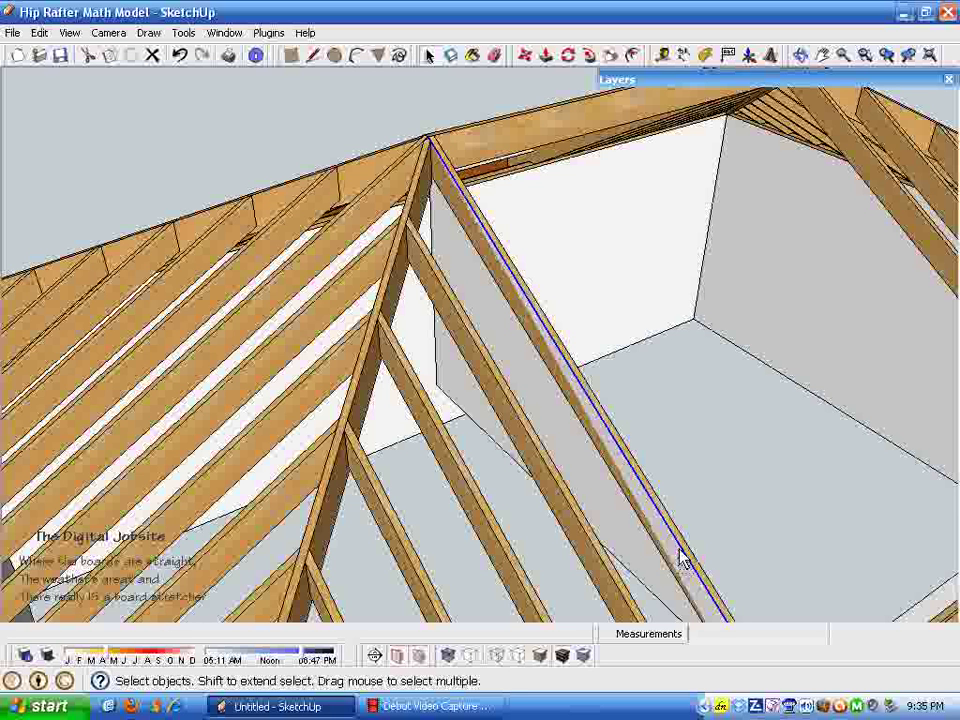
{"action": "right_click", "coordinate": [646, 494]}
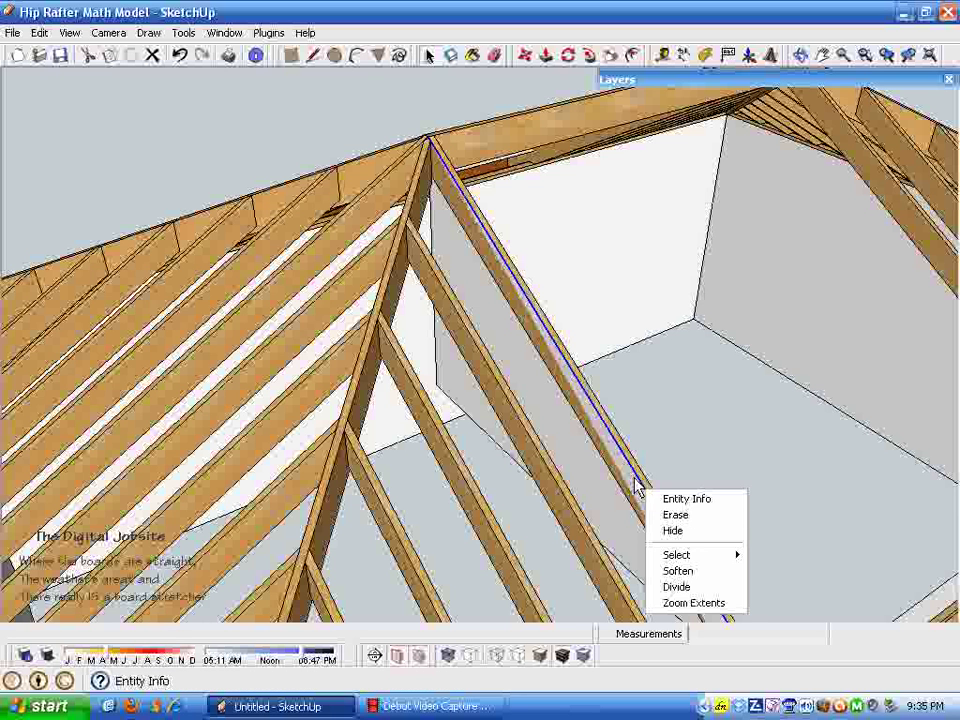
{"action": "left_click", "coordinate": [639, 482]}
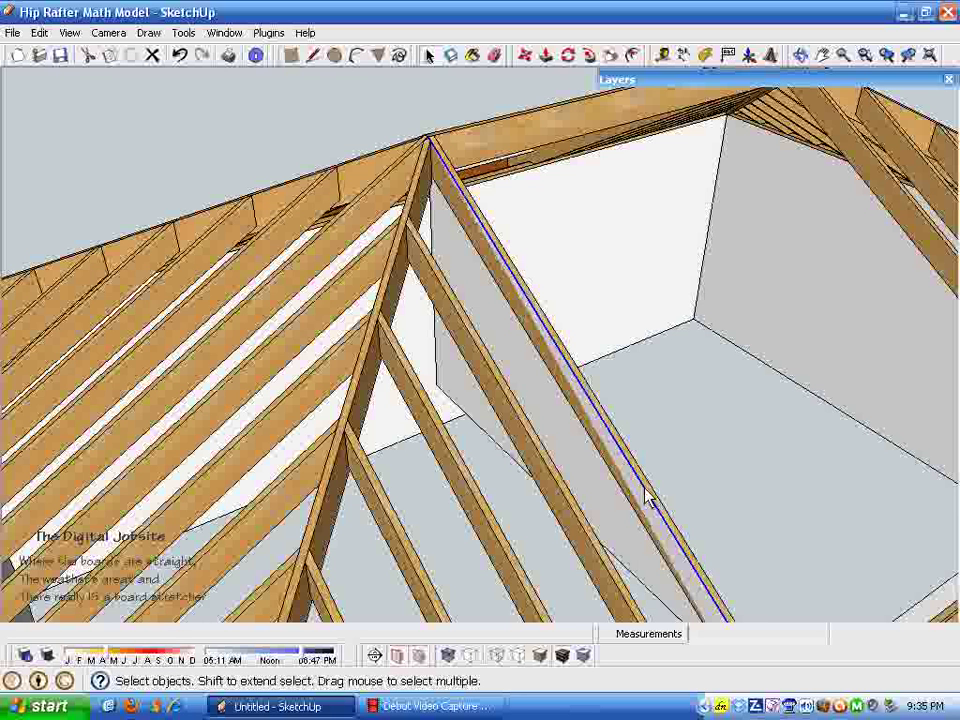
{"action": "right_click", "coordinate": [646, 498]}
{"action": "left_click", "coordinate": [683, 496]}
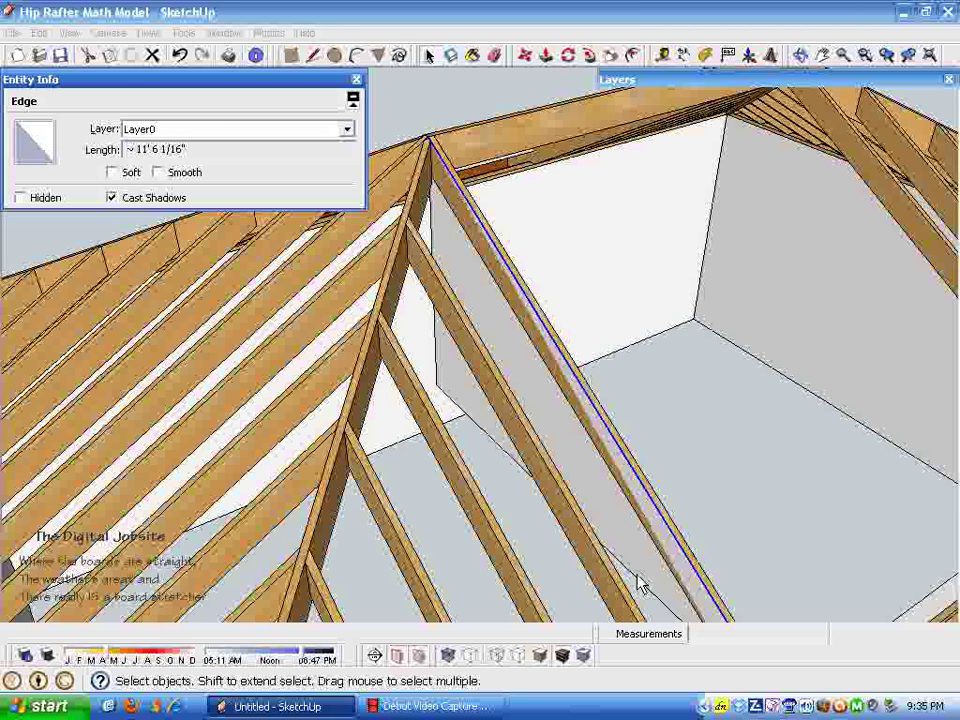
{"action": "middle_click_drag", "start_coordinate": [664, 596], "coordinate": [692, 528]}
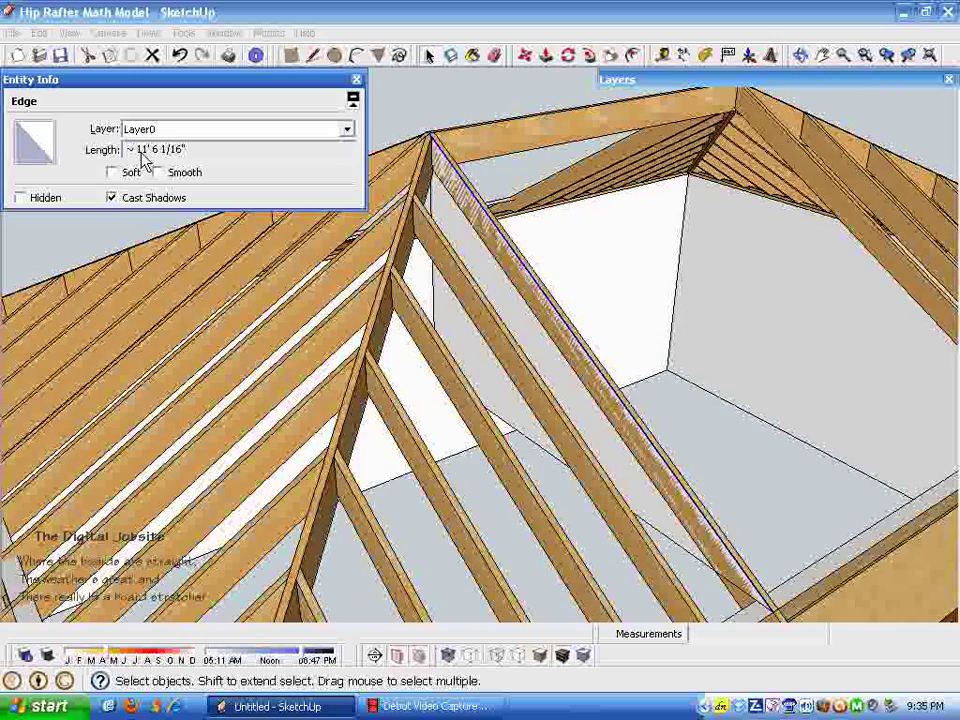
{"action": "middle_click_drag", "start_coordinate": [160, 163], "coordinate": [686, 508]}
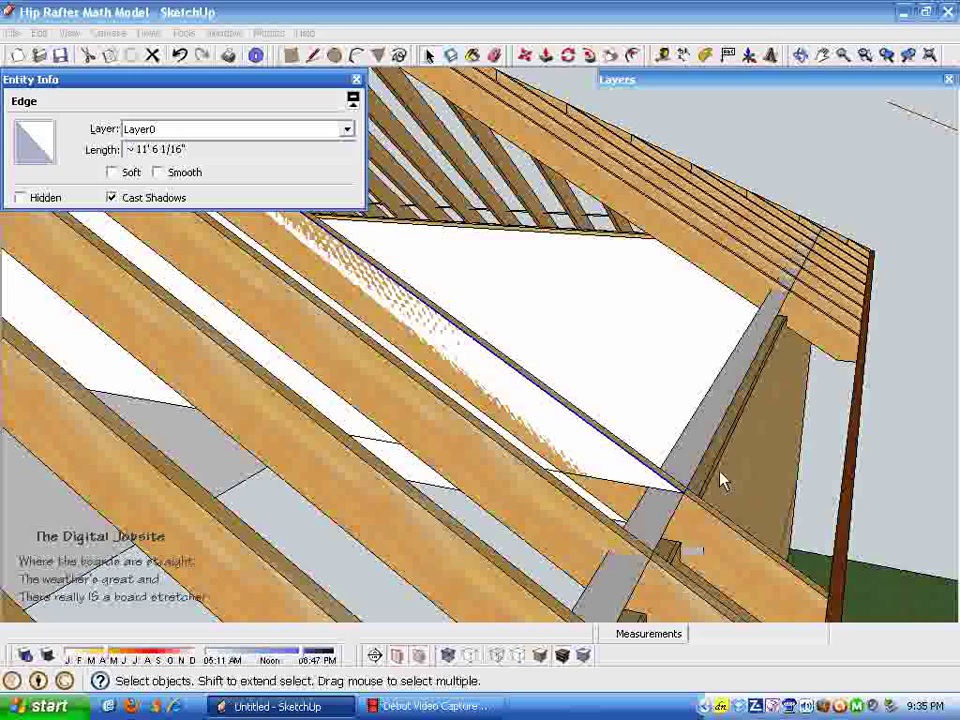
{"action": "middle_click_drag", "start_coordinate": [672, 527], "coordinate": [397, 422]}
{"action": "middle_click_drag", "start_coordinate": [443, 348], "coordinate": [584, 455]}
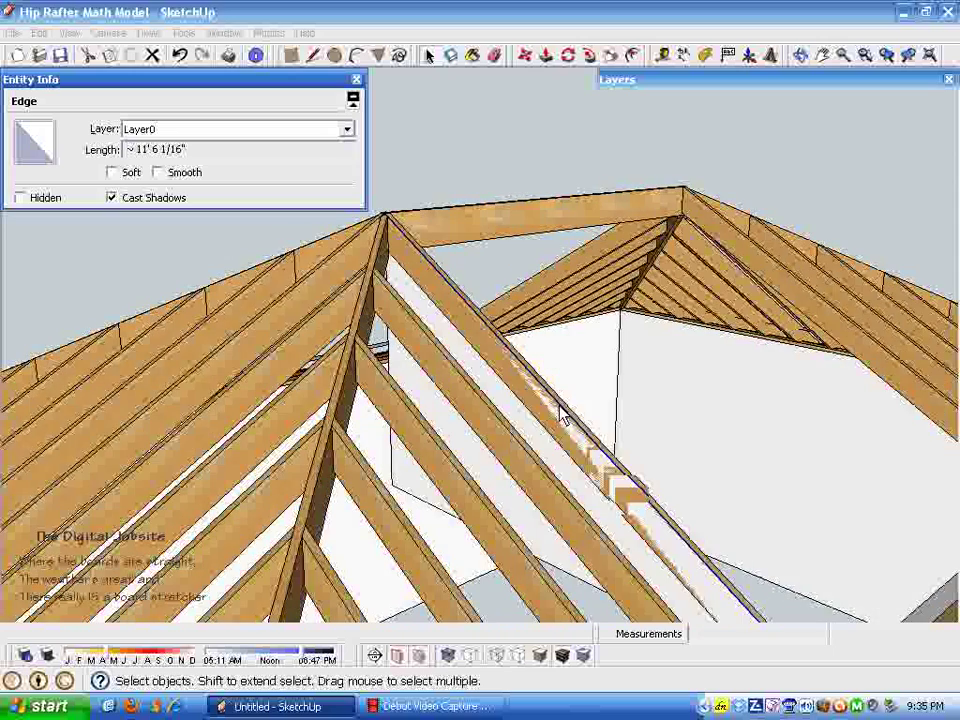
{"action": "middle_click_drag", "start_coordinate": [564, 407], "coordinate": [317, 58]}
- Draw a sloped line along the hip rafter from the ridge joint down to the outer corner of the heel height plane
{"action": "left_click", "coordinate": [314, 56]}
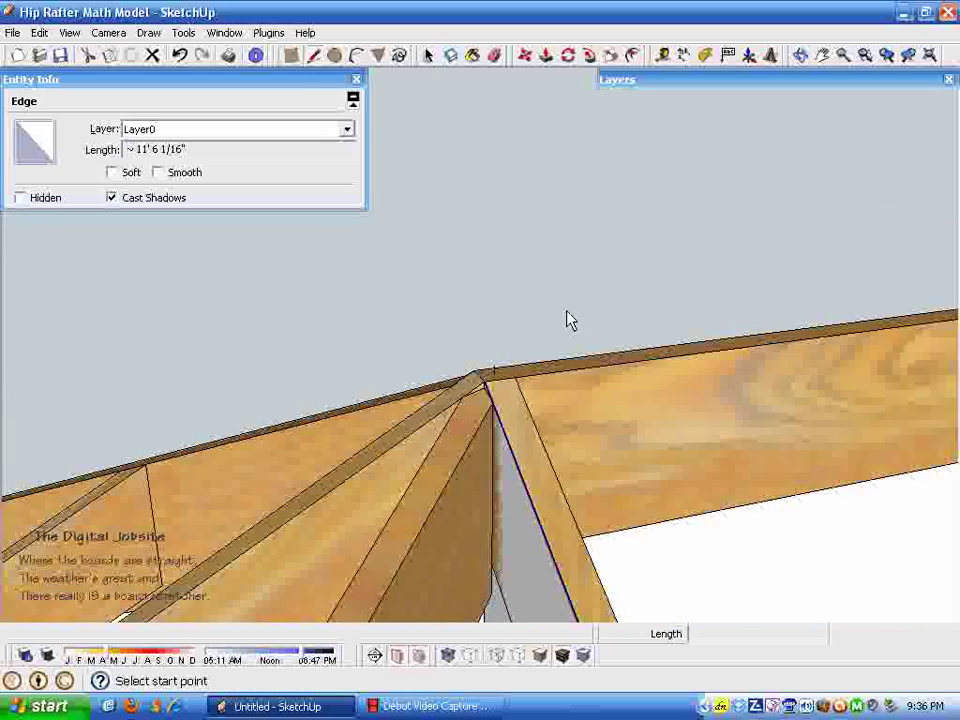
{"action": "middle_click_drag", "start_coordinate": [567, 320], "coordinate": [568, 534]}
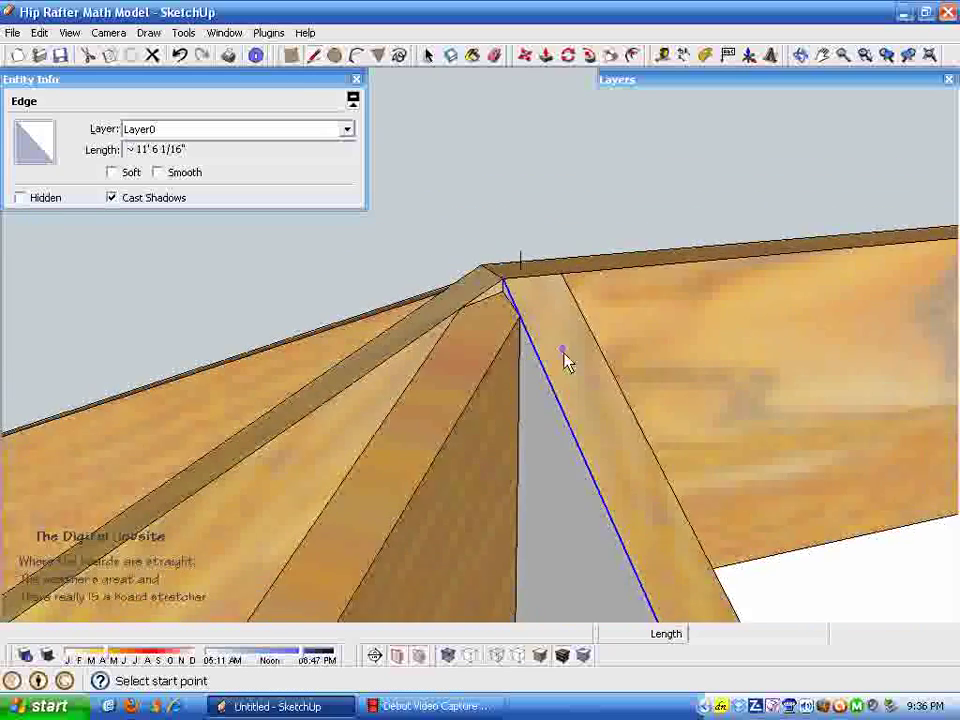
{"action": "middle_click_drag", "start_coordinate": [565, 360], "coordinate": [624, 428]}
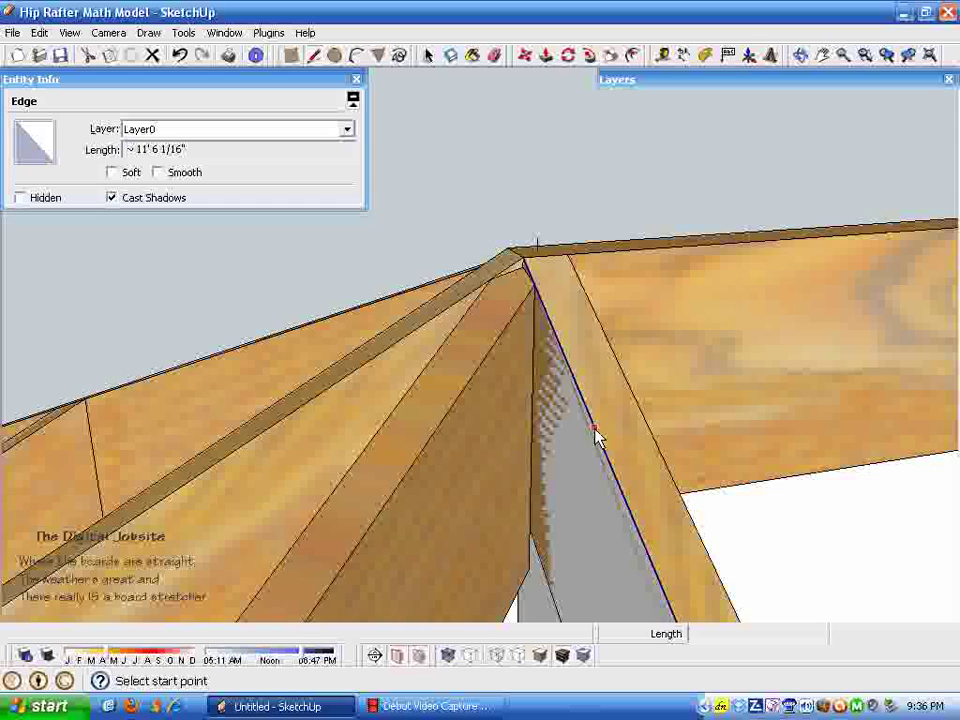
{"action": "mouse_move", "coordinate": [546, 375]}
{"action": "middle_mouse_down"}
{"action": "mouse_move", "coordinate": [548, 343]}
{"action": "mouse_move", "coordinate": [561, 501]}
{"action": "mouse_move", "coordinate": [508, 548]}
{"action": "mouse_move", "coordinate": [568, 489]}
{"action": "mouse_move", "coordinate": [641, 465]}
{"action": "mouse_move", "coordinate": [690, 393]}
{"action": "mouse_move", "coordinate": [748, 484]}
{"action": "mouse_move", "coordinate": [701, 561]}
{"action": "mouse_move", "coordinate": [636, 613]}
{"action": "middle_mouse_up"}
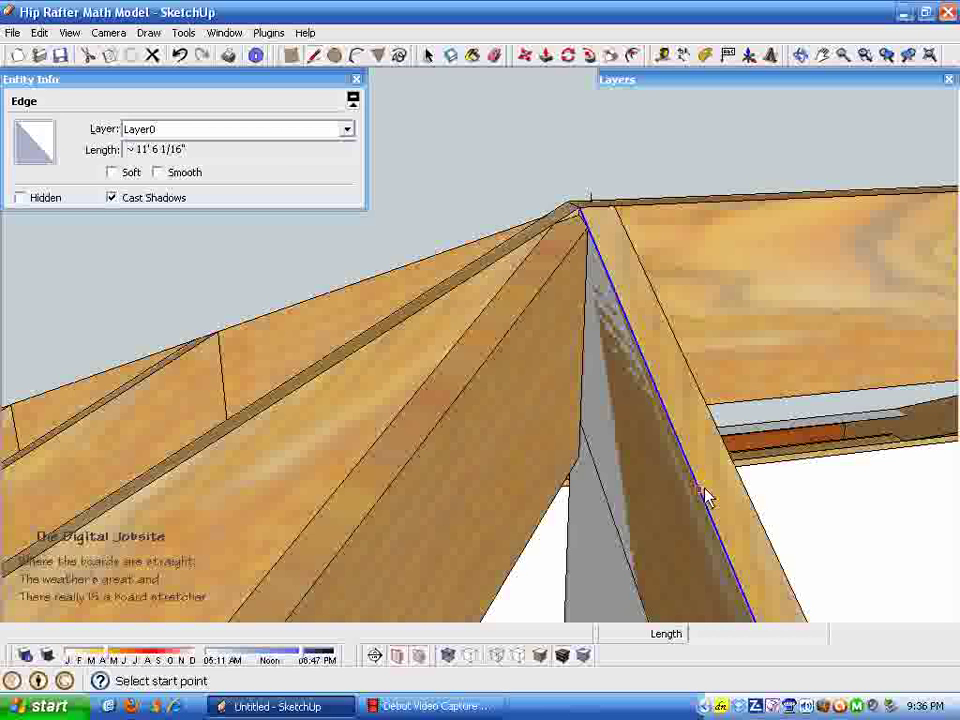
{"action": "middle_click_drag", "start_coordinate": [681, 443], "coordinate": [737, 193]}
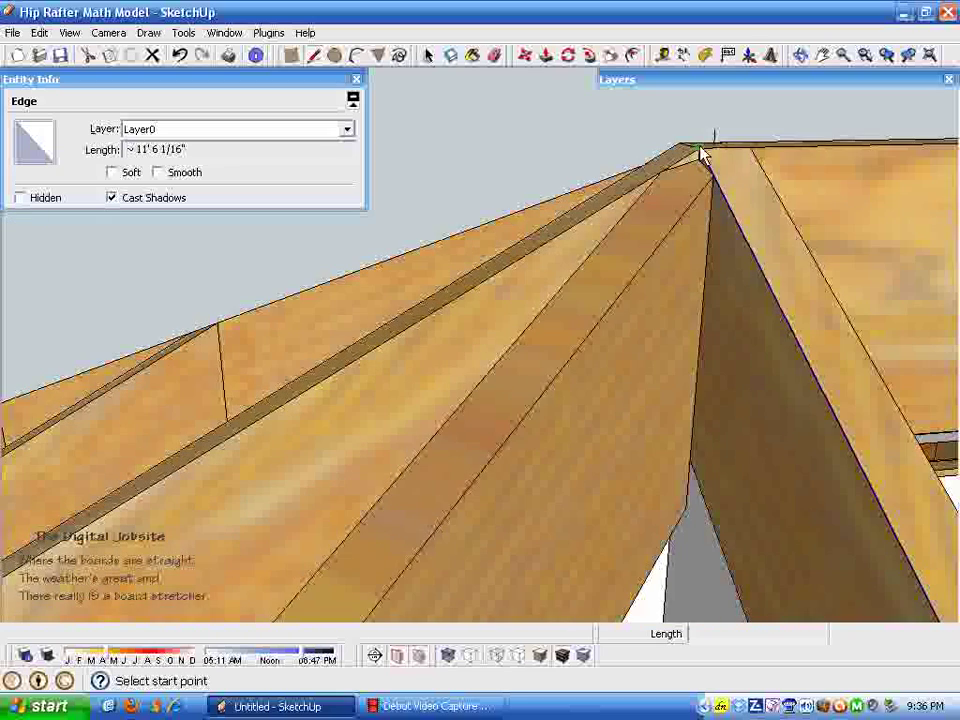
{"action": "left_click", "coordinate": [700, 155]}
{"action": "middle_click_drag", "start_coordinate": [700, 155], "coordinate": [377, 514]}
{"action": "scroll", "coordinate": [373, 508], "scroll_direction": "up", "scroll_amount": 5}
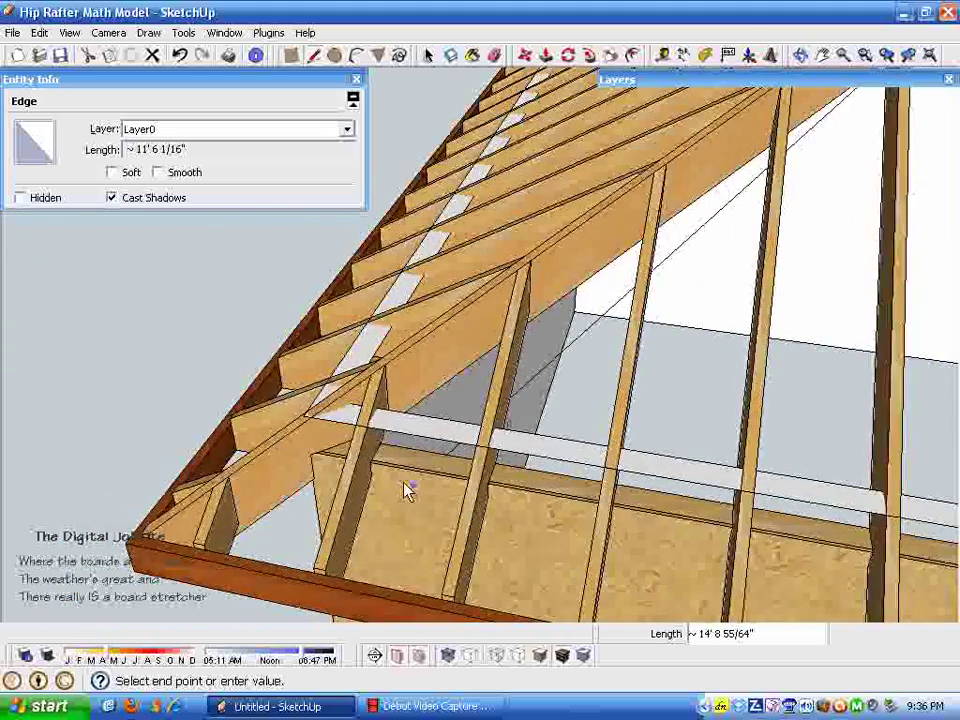
{"action": "scroll", "coordinate": [396, 489], "scroll_direction": "up", "scroll_amount": 4}
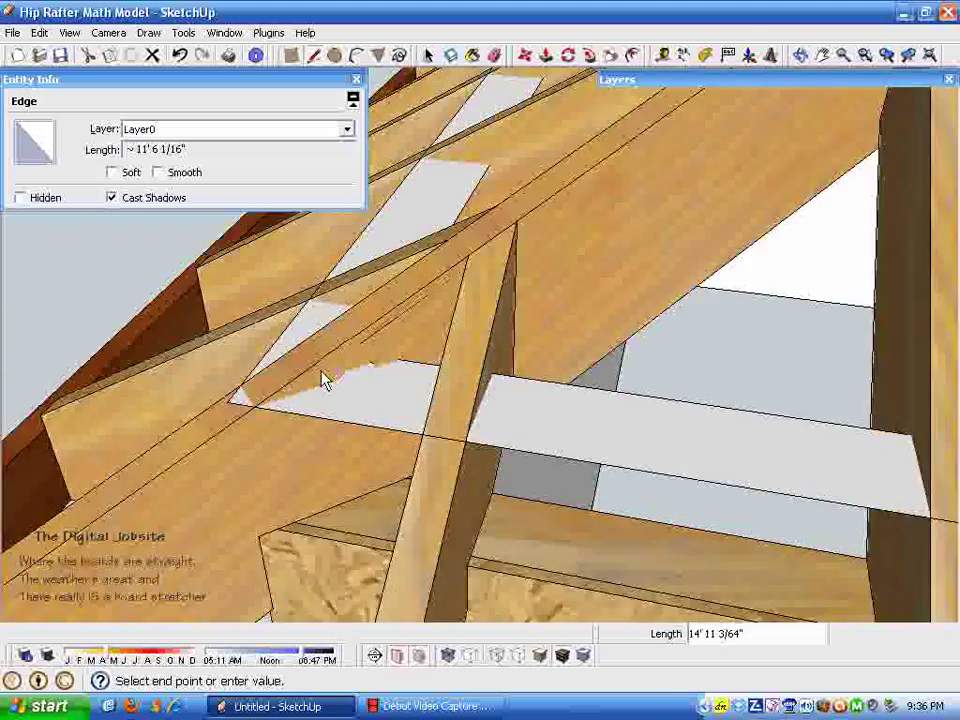
{"action": "scroll", "coordinate": [300, 386], "scroll_direction": "up", "scroll_amount": 2}
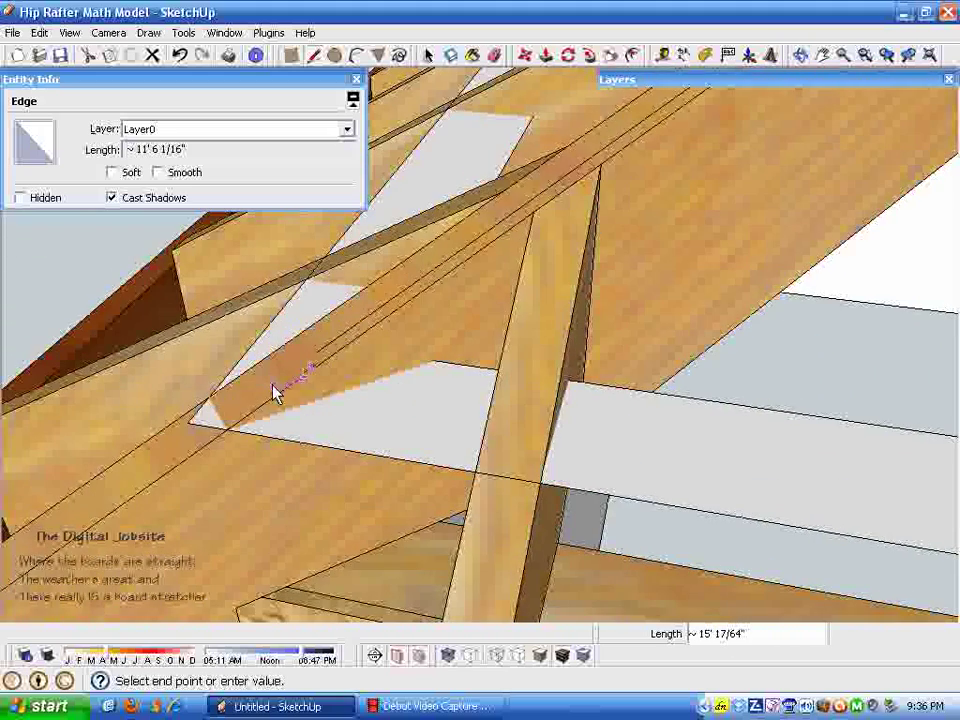
{"action": "left_click", "coordinate": [190, 428]}
- Close the hip triangle with a run line from the heel height plane corner to the foot of the vertical rise line
{"action": "mouse_move", "coordinate": [186, 429]}
{"action": "middle_mouse_down"}
{"action": "mouse_move", "coordinate": [182, 457]}
{"action": "mouse_move", "coordinate": [122, 429]}
{"action": "mouse_move", "coordinate": [349, 407]}
{"action": "mouse_move", "coordinate": [456, 414]}
{"action": "mouse_move", "coordinate": [570, 553]}
{"action": "mouse_move", "coordinate": [621, 568]}
{"action": "mouse_move", "coordinate": [713, 533]}
{"action": "mouse_move", "coordinate": [793, 536]}
{"action": "mouse_move", "coordinate": [853, 553]}
{"action": "mouse_move", "coordinate": [857, 596]}
{"action": "mouse_move", "coordinate": [771, 561]}
{"action": "mouse_move", "coordinate": [790, 490]}
{"action": "middle_mouse_up"}
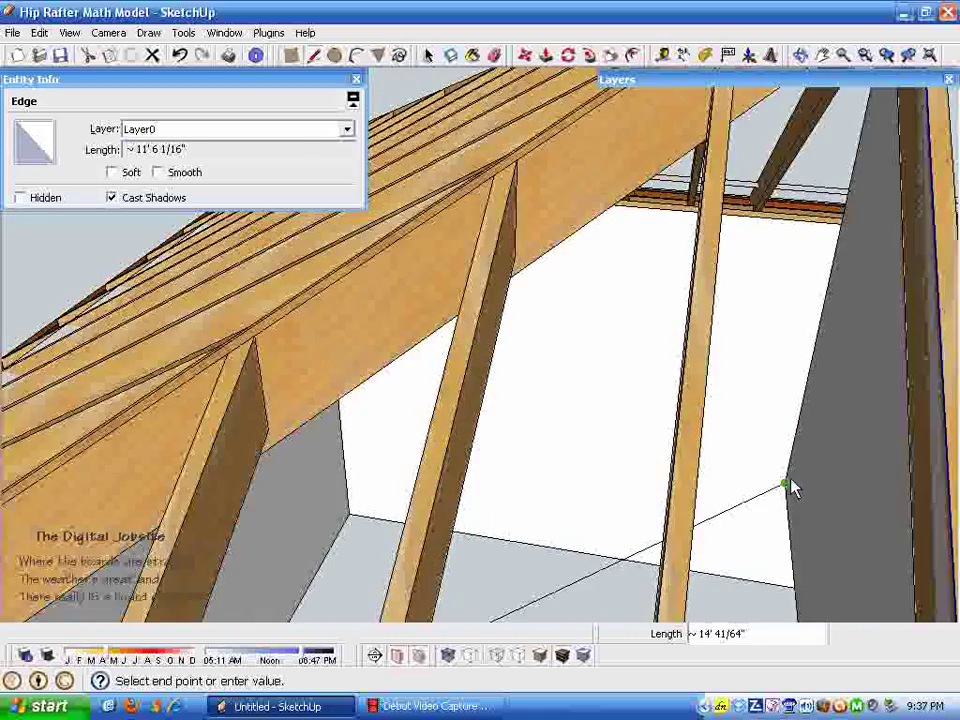
{"action": "left_click", "coordinate": [790, 487]}
{"action": "scroll", "coordinate": [786, 489], "scroll_direction": "down", "scroll_amount": 5}
{"action": "key", "text": "space"}
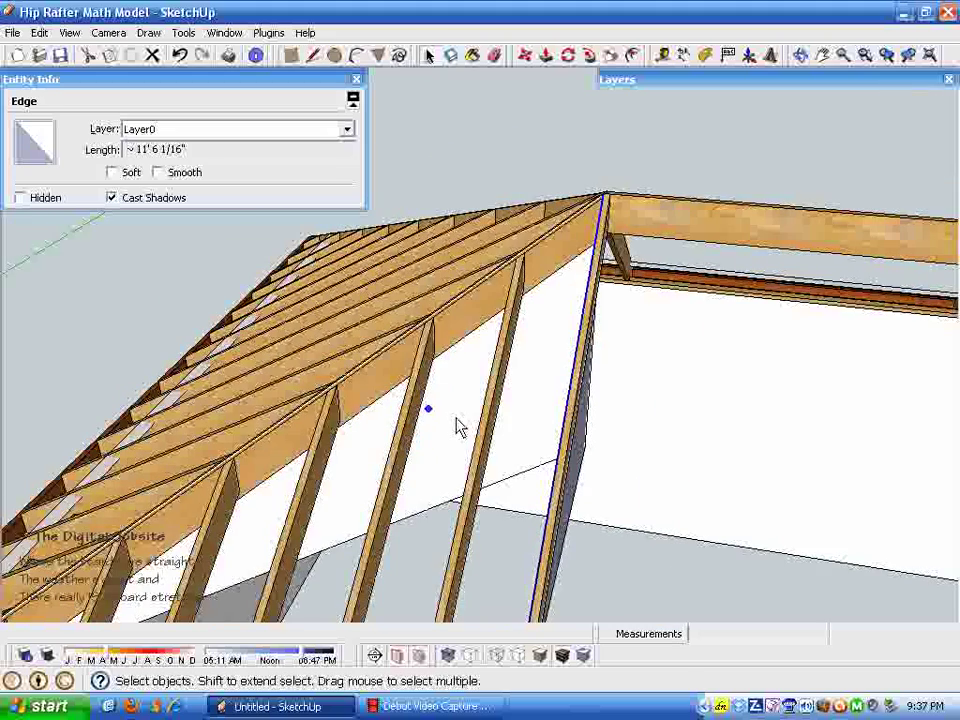
- Select the hip triangle's face together with its bounding edges and examine its rise, run and slope
{"action": "left_click", "coordinate": [458, 426]}
{"action": "middle_click_drag", "start_coordinate": [521, 399], "coordinate": [600, 404]}
{"action": "left_click", "coordinate": [584, 372]}
{"action": "double_click", "coordinate": [588, 377]}
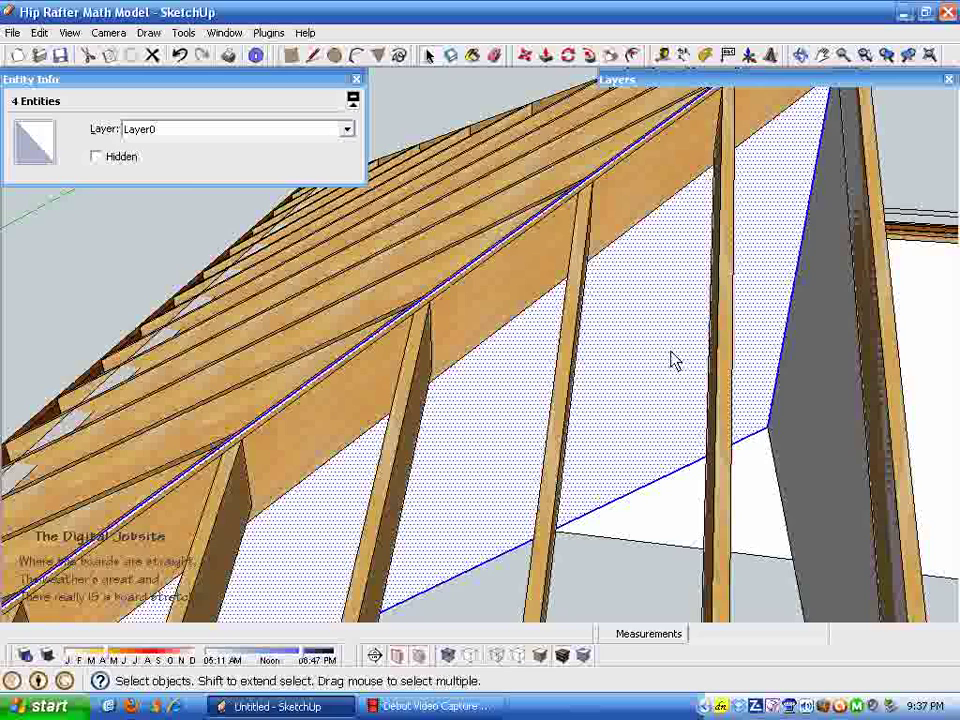
{"action": "middle_click_drag", "start_coordinate": [675, 327], "coordinate": [781, 420]}
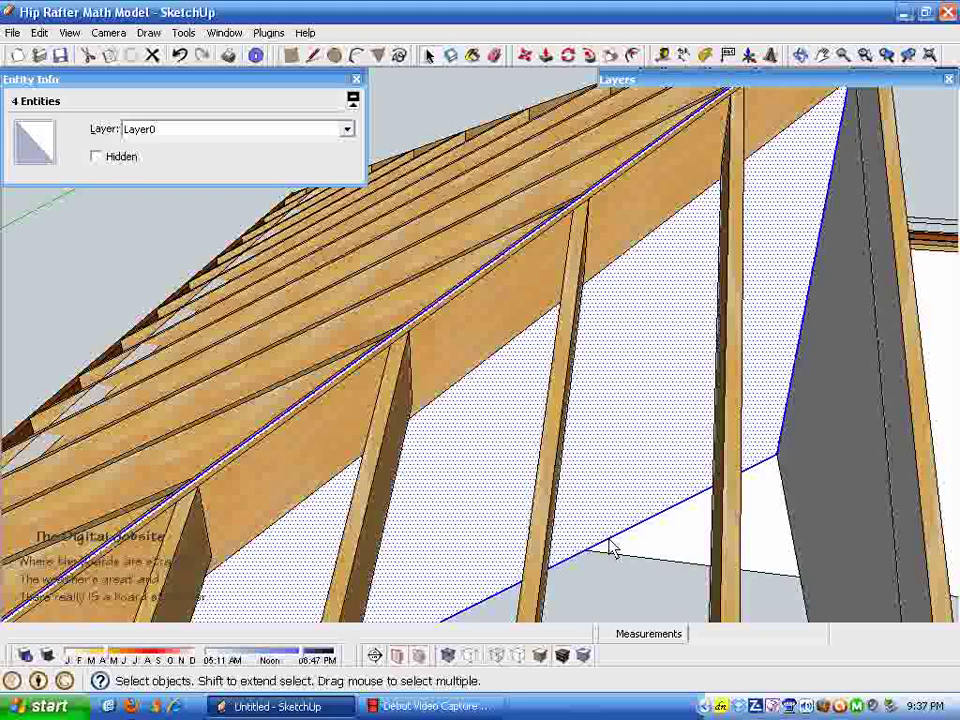
{"action": "middle_click_drag", "start_coordinate": [612, 548], "coordinate": [519, 476]}
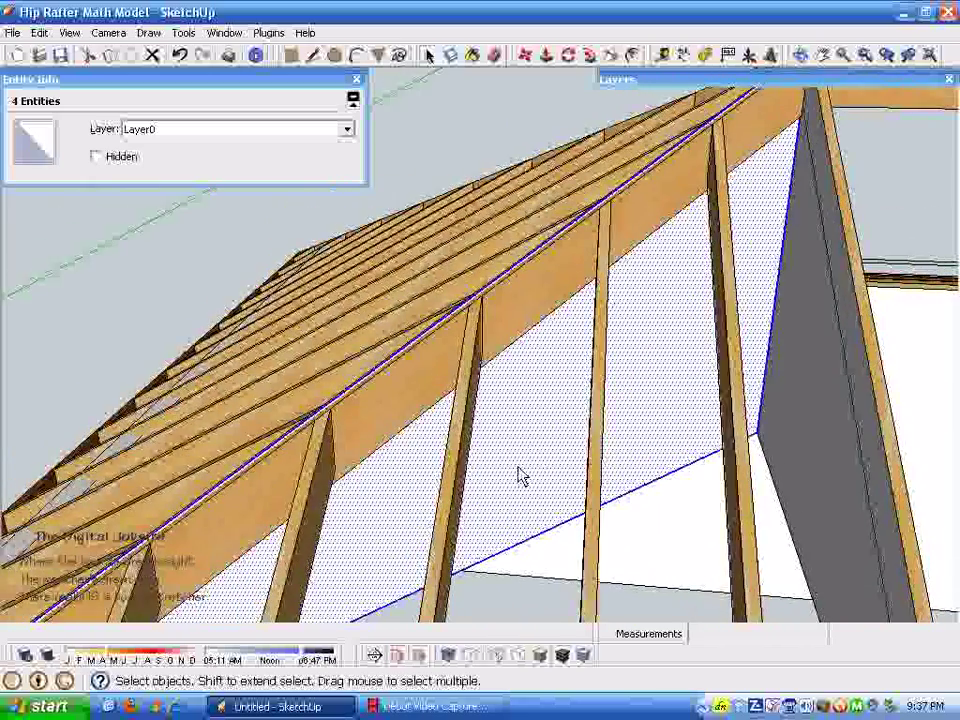
- Check the hip triangle's sloped edge length in Entity Info and examine where the edge meets the ridge
{"action": "scroll", "coordinate": [530, 433], "scroll_direction": "up", "scroll_amount": 5}
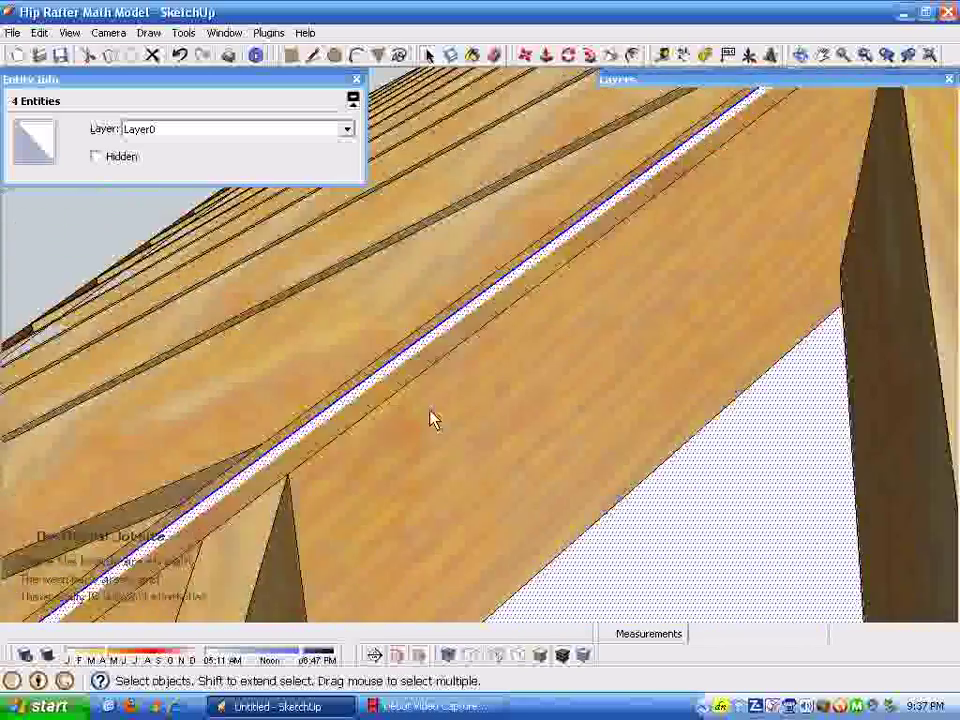
{"action": "left_click", "coordinate": [425, 345]}
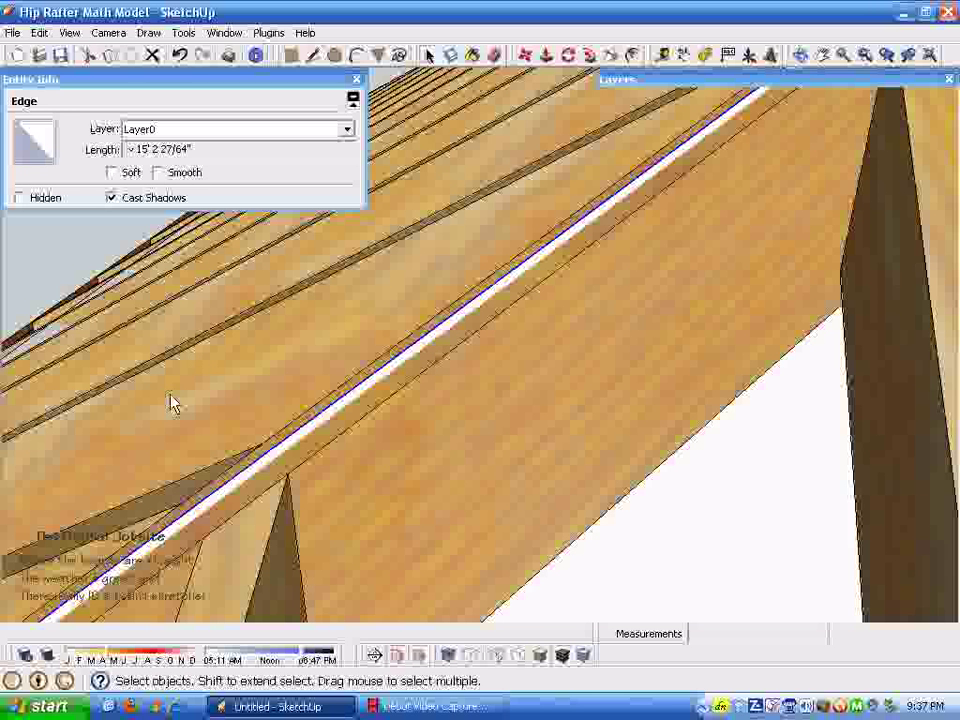
{"action": "middle_click_drag", "start_coordinate": [172, 402], "coordinate": [697, 490]}
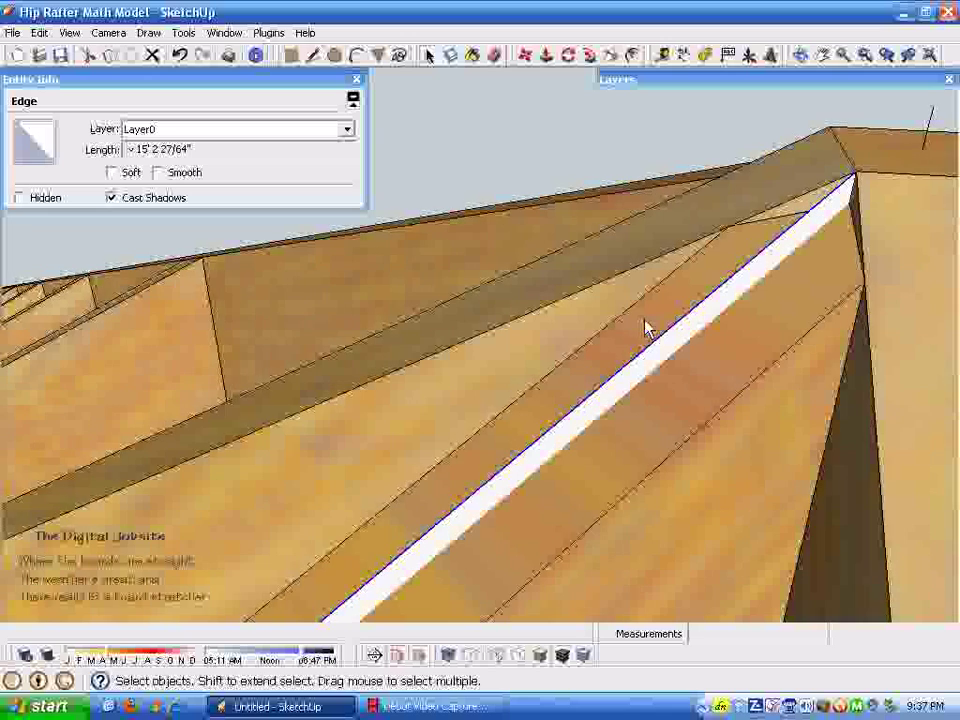
{"action": "middle_click_drag", "start_coordinate": [733, 355], "coordinate": [757, 290]}
{"action": "mouse_move", "coordinate": [812, 310]}
{"action": "middle_mouse_down"}
{"action": "mouse_move", "coordinate": [814, 289]}
{"action": "mouse_move", "coordinate": [799, 281]}
{"action": "mouse_move", "coordinate": [812, 170]}
{"action": "middle_mouse_up"}
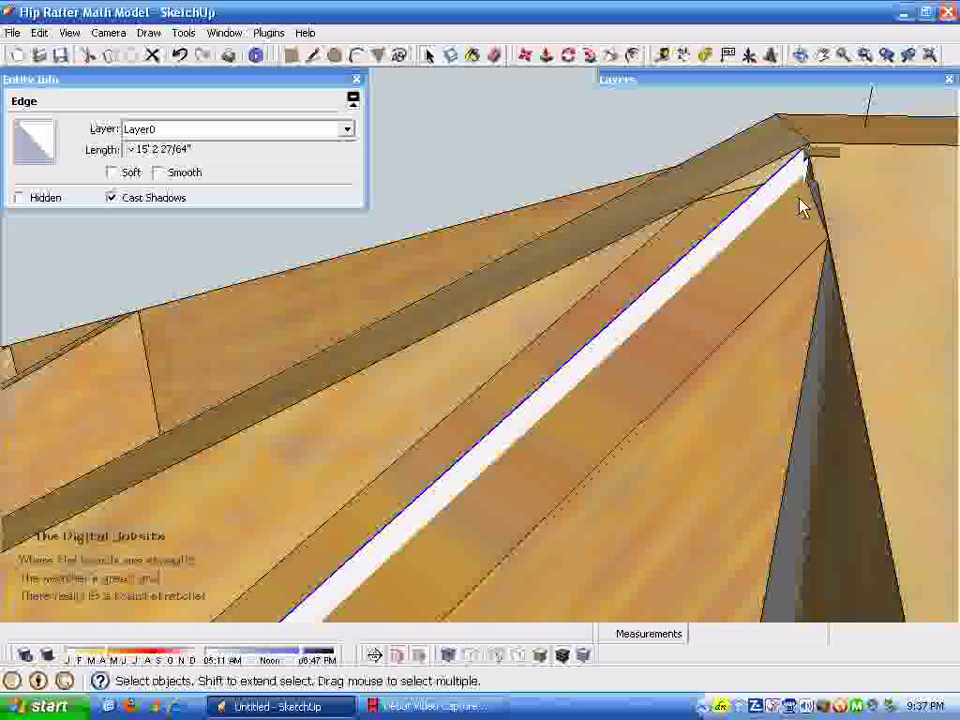
{"action": "middle_click_drag", "start_coordinate": [730, 296], "coordinate": [776, 279]}
{"action": "middle_click_drag", "start_coordinate": [776, 228], "coordinate": [710, 260]}
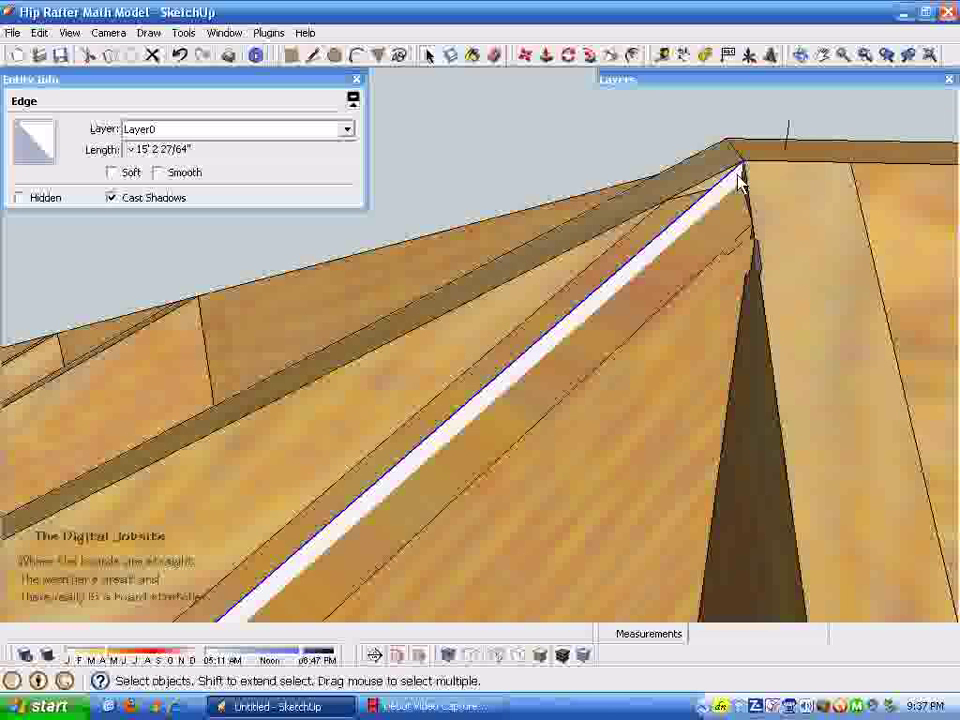
{"action": "middle_click_drag", "start_coordinate": [743, 172], "coordinate": [826, 130]}
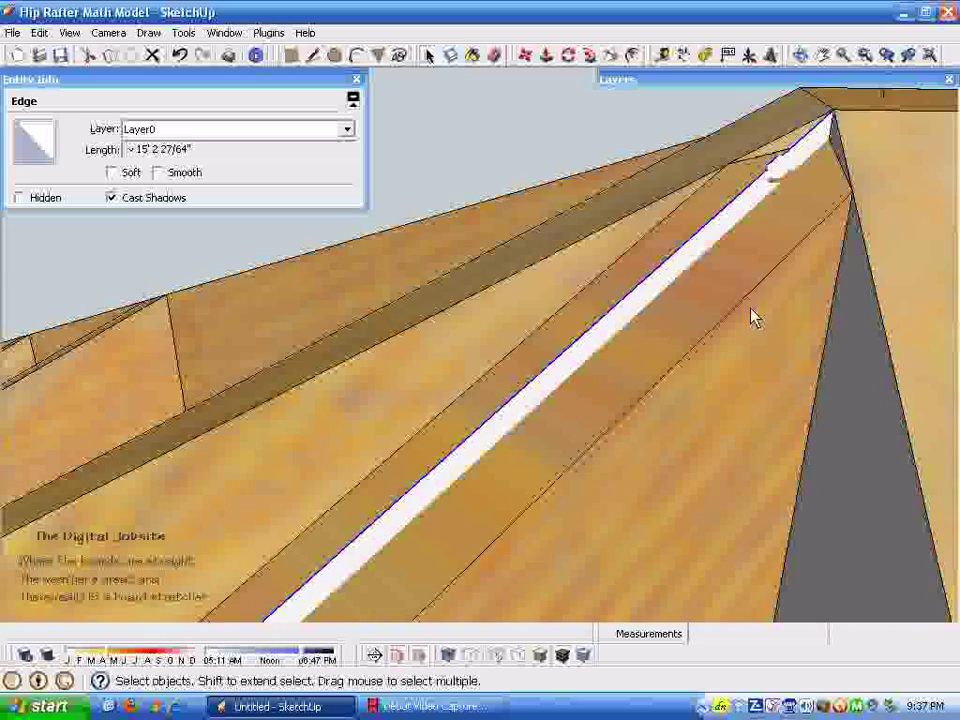
{"action": "middle_click_drag", "start_coordinate": [755, 318], "coordinate": [690, 305]}
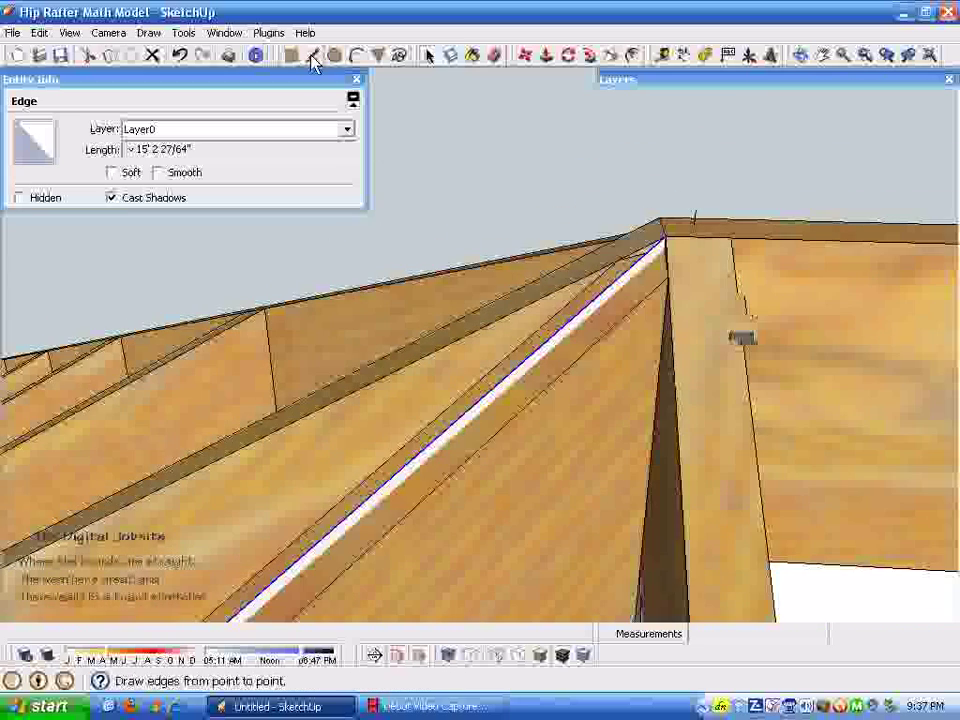
- Turn on the visibility of the Decorations layer
{"action": "middle_click_drag", "start_coordinate": [560, 470], "coordinate": [307, 88]}
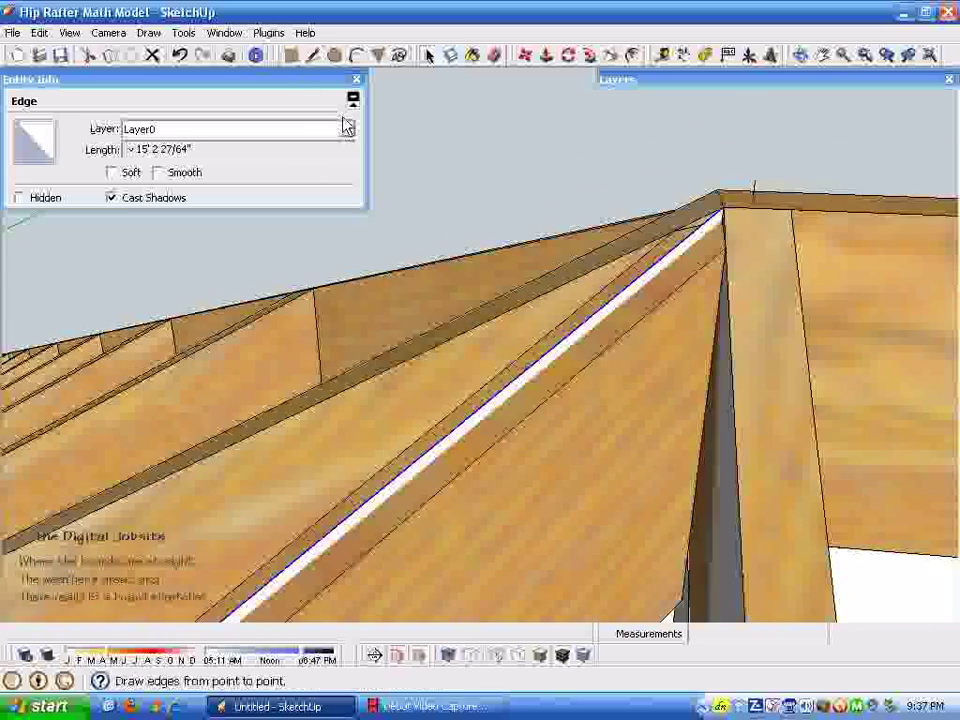
{"action": "middle_click_drag", "start_coordinate": [560, 200], "coordinate": [480, 260]}
{"action": "left_click", "coordinate": [312, 56]}
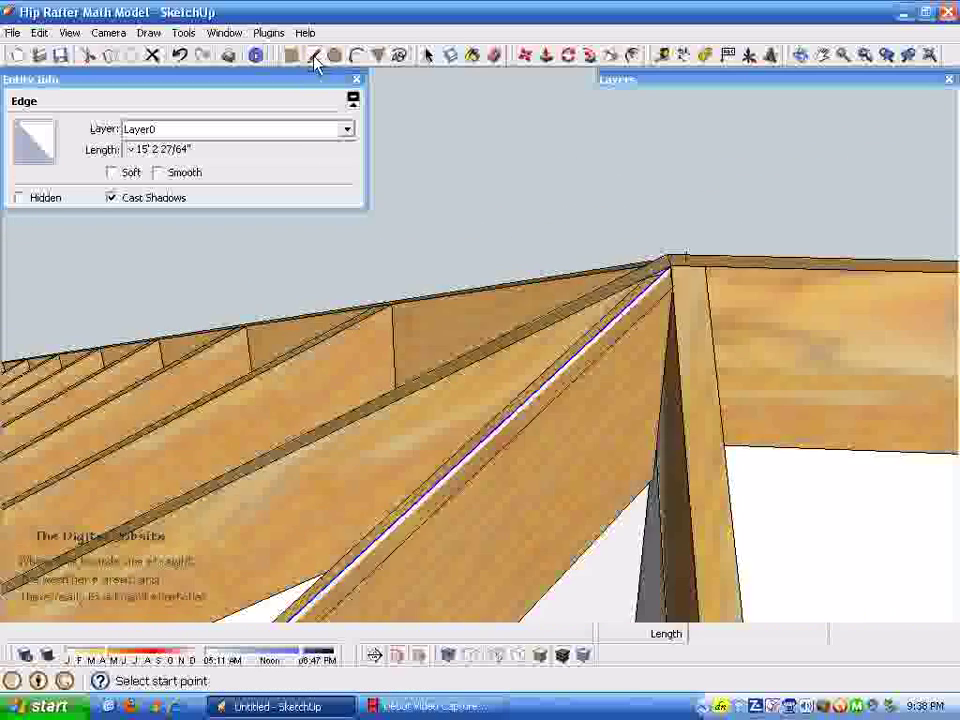
{"action": "middle_click_drag", "start_coordinate": [620, 400], "coordinate": [495, 296]}
{"action": "scroll", "coordinate": [527, 465], "scroll_direction": "down", "scroll_amount": 6}
{"action": "scroll", "coordinate": [516, 480], "scroll_direction": "up", "scroll_amount": 4}
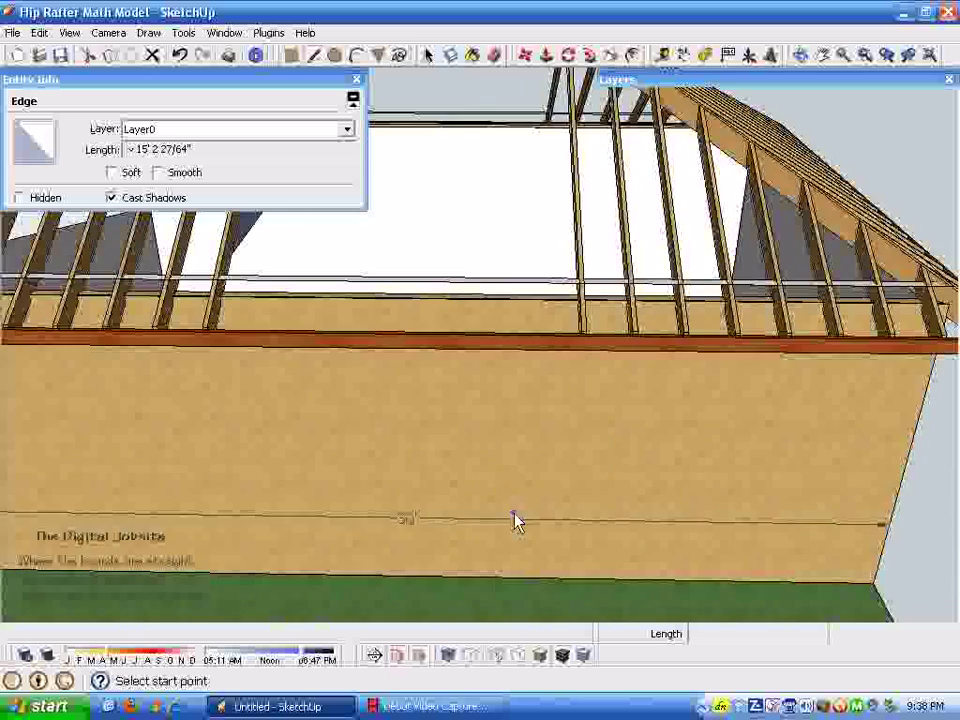
{"action": "mouse_move", "coordinate": [514, 519]}
{"action": "middle_mouse_down"}
{"action": "mouse_move", "coordinate": [486, 553]}
{"action": "mouse_move", "coordinate": [506, 545]}
{"action": "mouse_move", "coordinate": [520, 520]}
{"action": "middle_mouse_up"}
{"action": "left_click", "coordinate": [859, 81]}
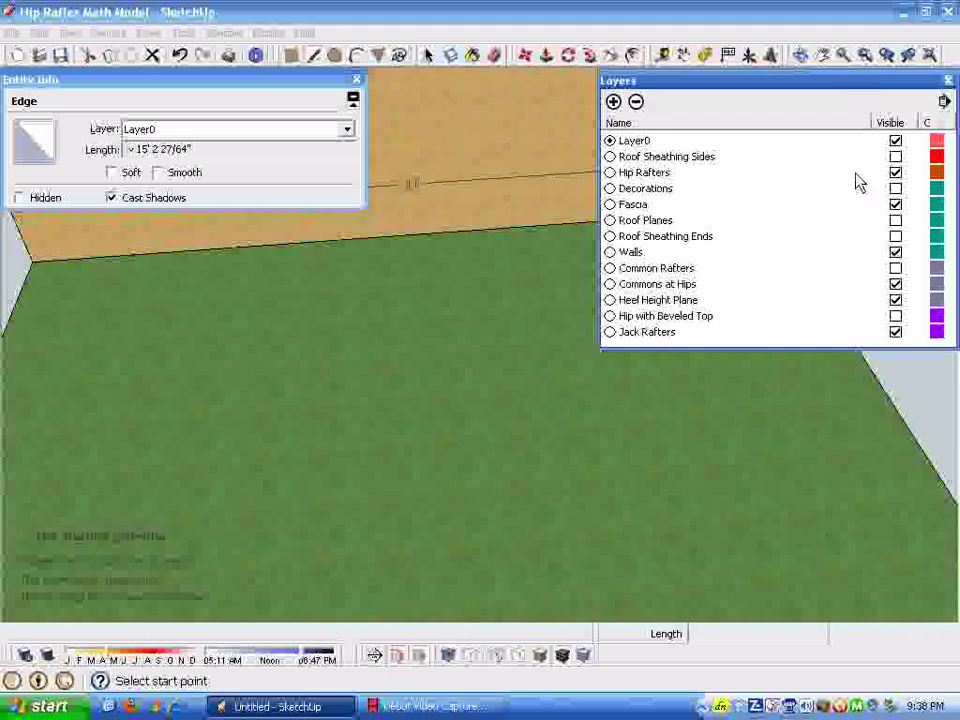
{"action": "left_click", "coordinate": [895, 188]}
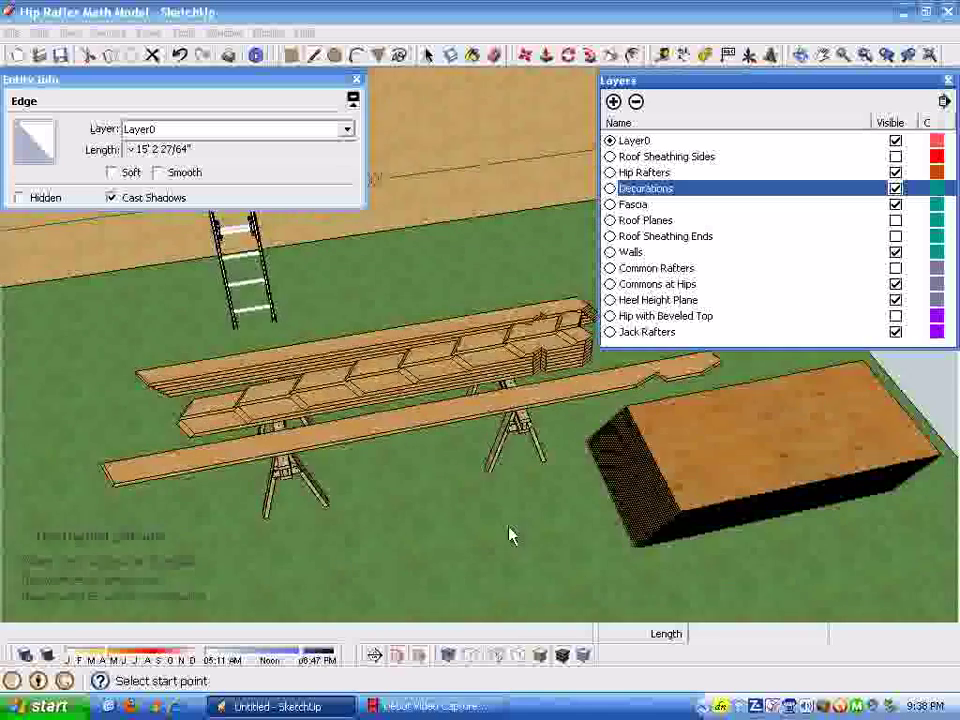
- Examine the loose hip rafter on the sawhorses and check with the Line tool the distance from its beveled end to the notch
{"action": "scroll", "coordinate": [118, 611], "scroll_direction": "up", "scroll_amount": 5}
{"action": "scroll", "coordinate": [163, 611], "scroll_direction": "up", "scroll_amount": 6}
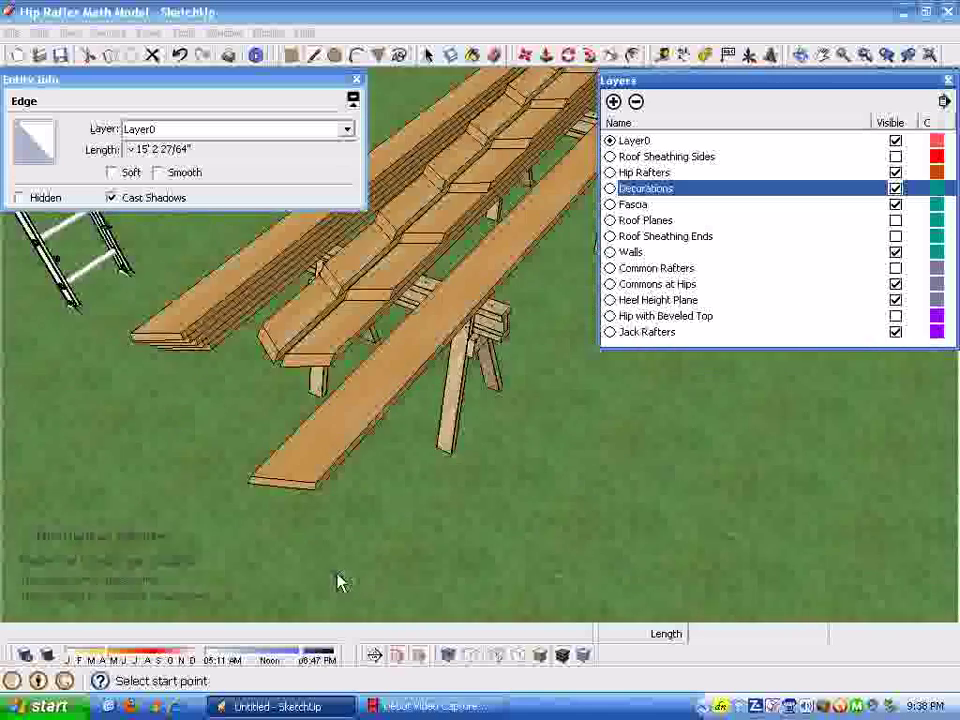
{"action": "middle_click_drag", "start_coordinate": [380, 505], "coordinate": [406, 452]}
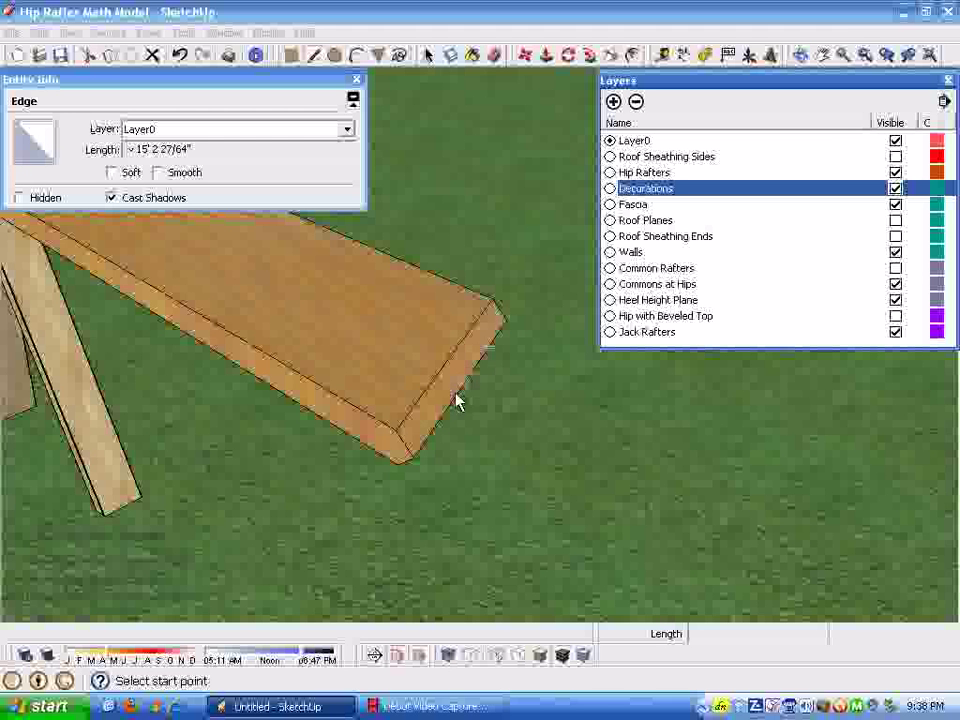
{"action": "middle_click_drag", "start_coordinate": [487, 313], "coordinate": [440, 490]}
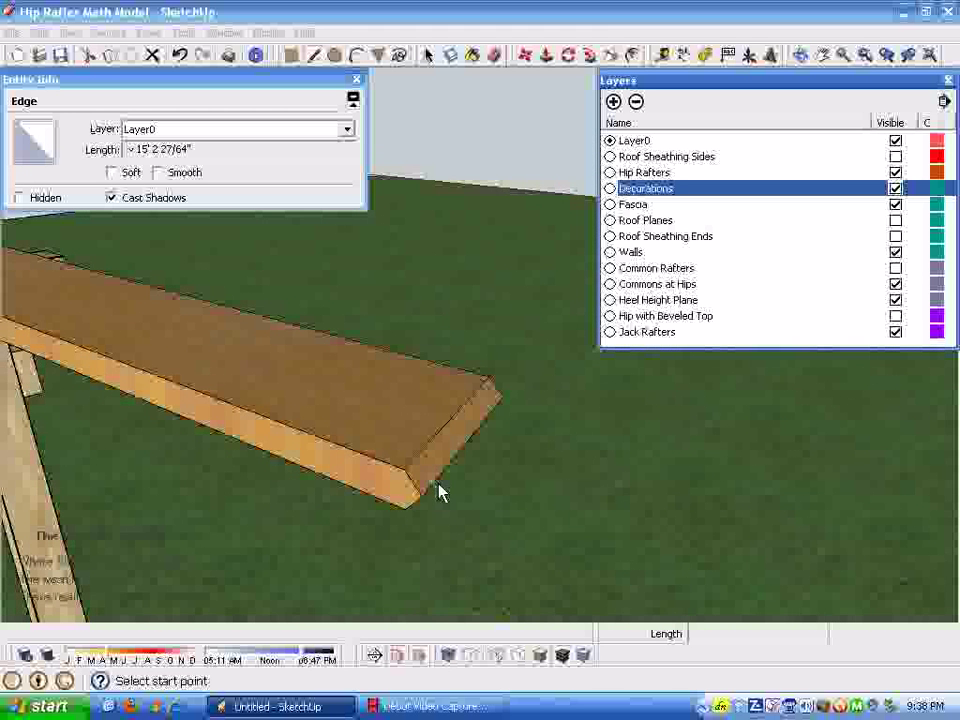
{"action": "left_click", "coordinate": [409, 474]}
{"action": "scroll", "coordinate": [349, 546], "scroll_direction": "down", "scroll_amount": 5}
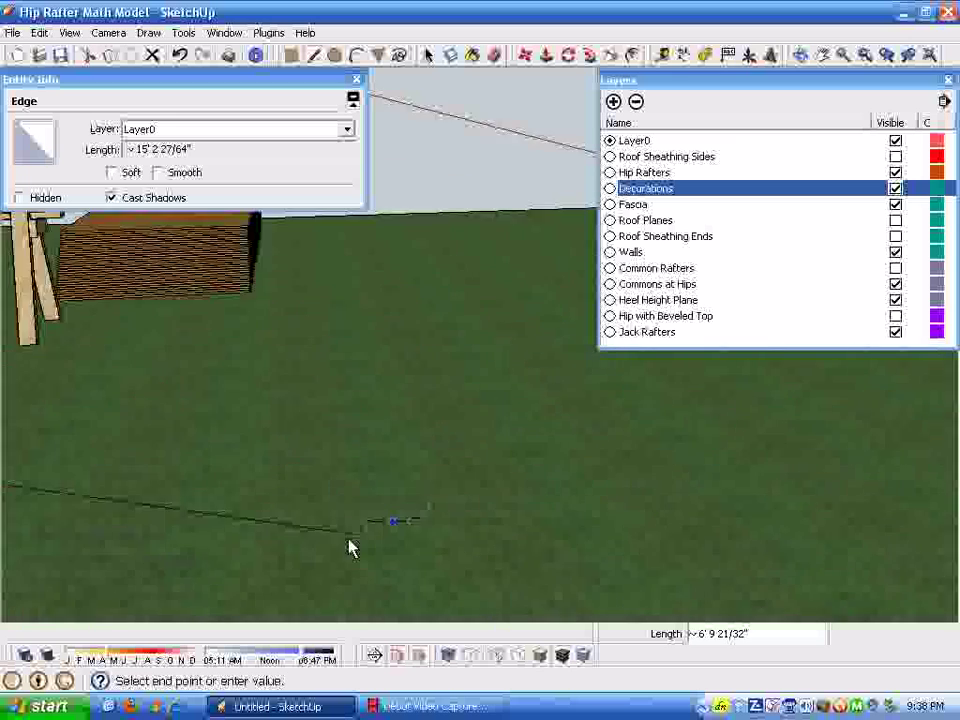
{"action": "scroll", "coordinate": [343, 542], "scroll_direction": "up", "scroll_amount": 4}
{"action": "scroll", "coordinate": [381, 444], "scroll_direction": "up", "scroll_amount": 2}
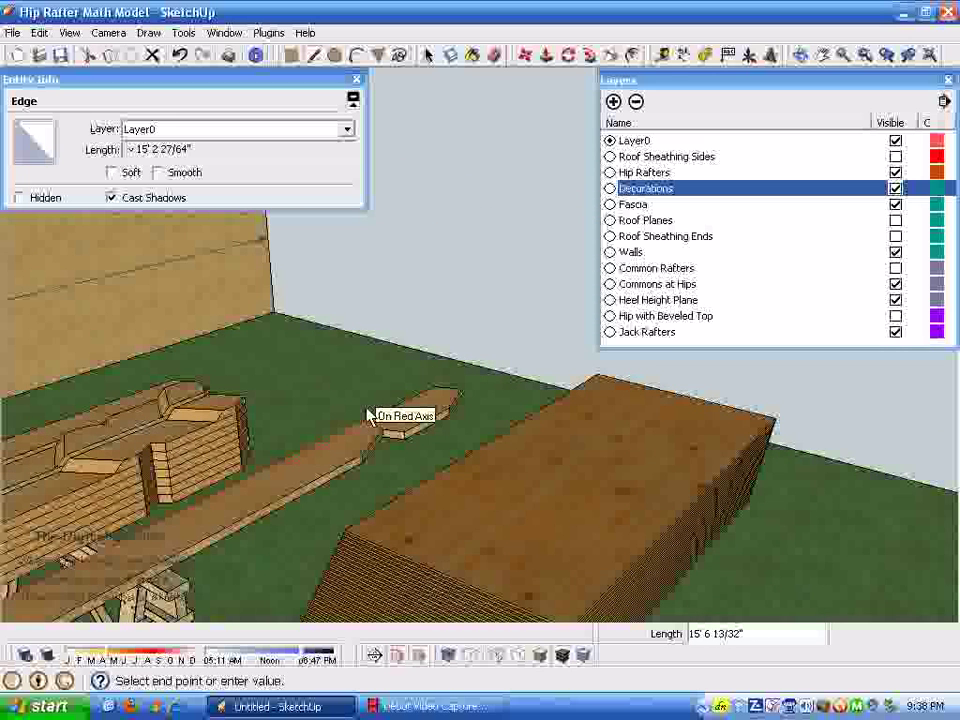
{"action": "left_click", "coordinate": [370, 416]}
- Draw a line about 15' 13/16" long down the hip rafter's side from the ridge joint to the heel height plane, and select it
{"action": "scroll", "coordinate": [369, 281], "scroll_direction": "down", "scroll_amount": 3}
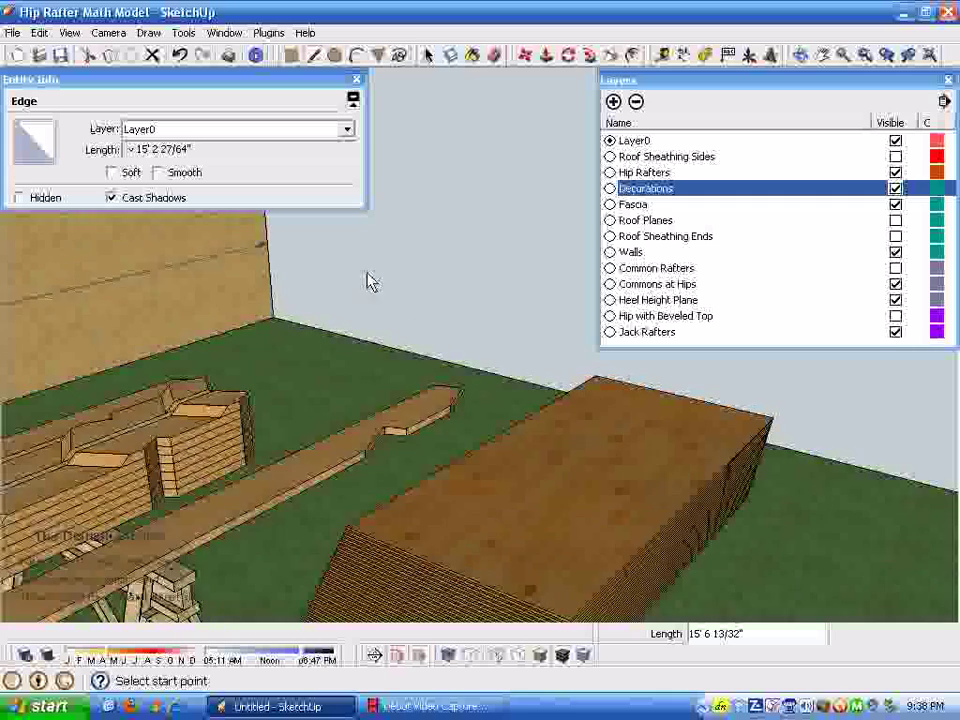
{"action": "middle_click_drag", "start_coordinate": [481, 292], "coordinate": [407, 454]}
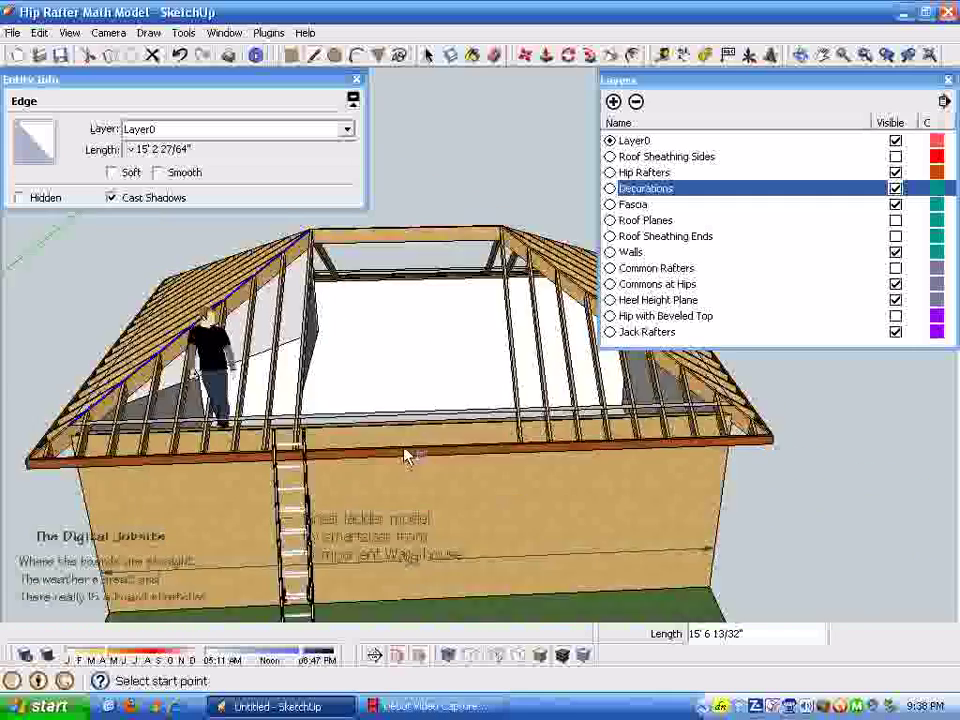
{"action": "scroll", "coordinate": [392, 450], "scroll_direction": "up", "scroll_amount": 3}
{"action": "scroll", "coordinate": [384, 424], "scroll_direction": "up", "scroll_amount": 5}
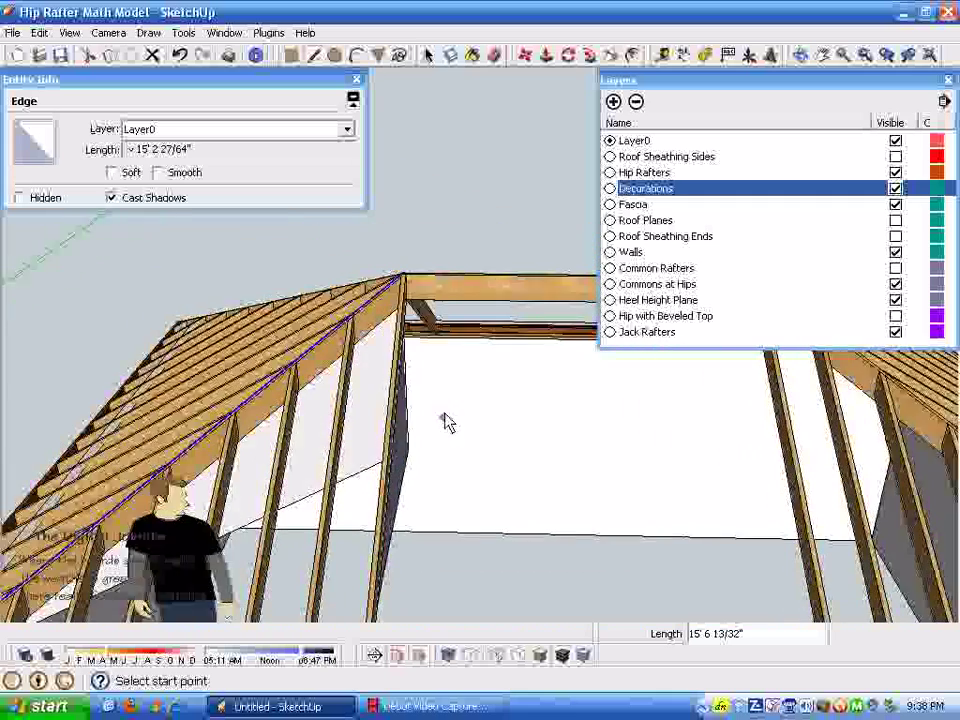
{"action": "middle_click_drag", "start_coordinate": [446, 422], "coordinate": [482, 448]}
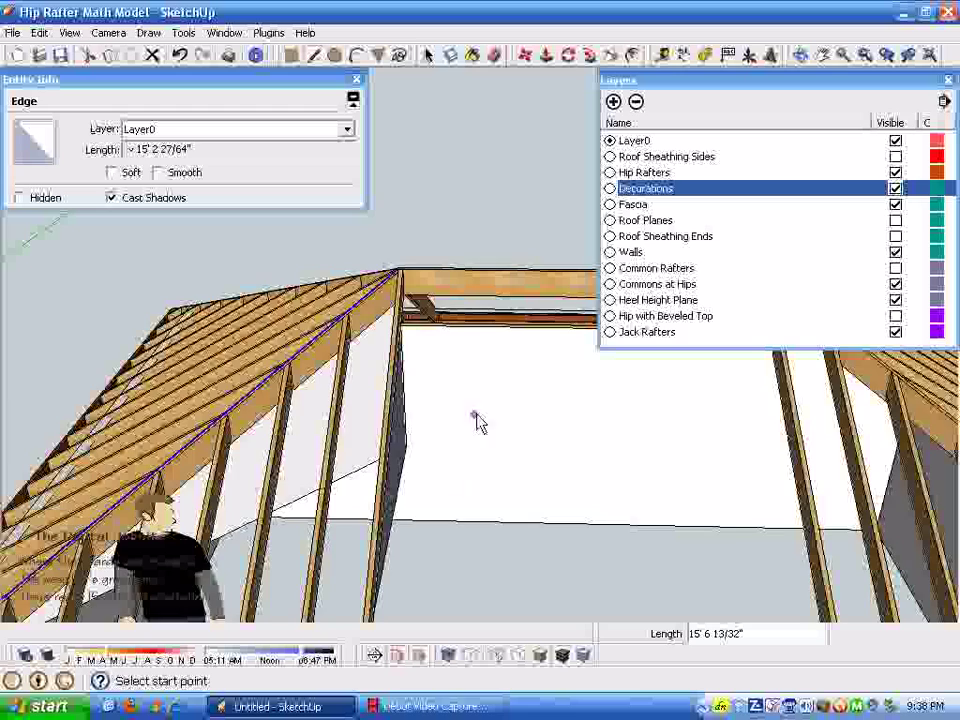
{"action": "scroll", "coordinate": [306, 336], "scroll_direction": "up", "scroll_amount": 5}
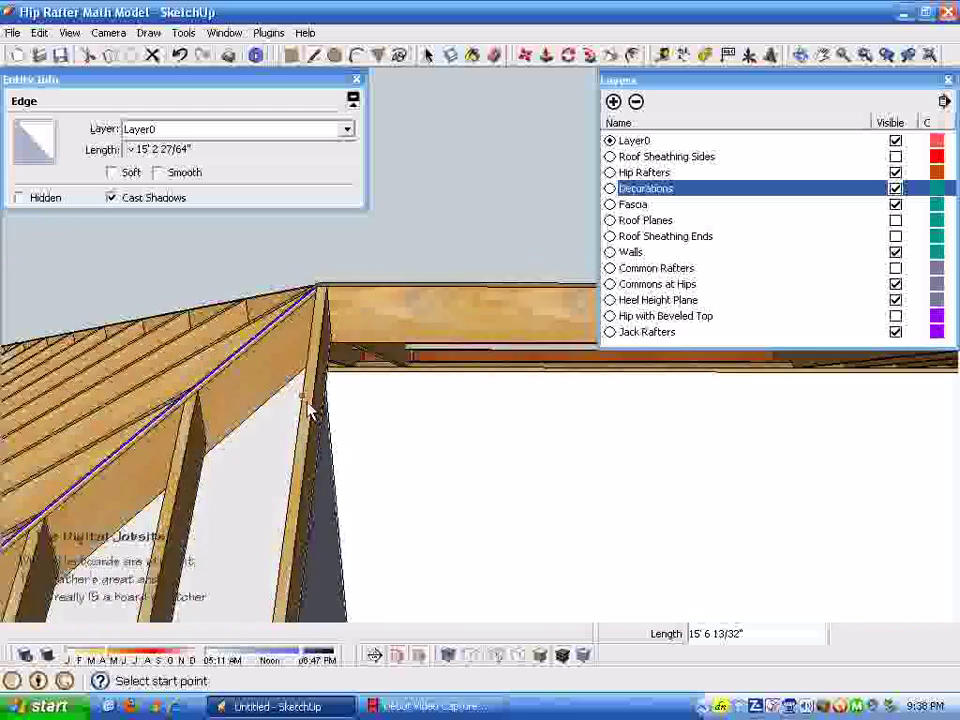
{"action": "scroll", "coordinate": [310, 410], "scroll_direction": "up", "scroll_amount": 5}
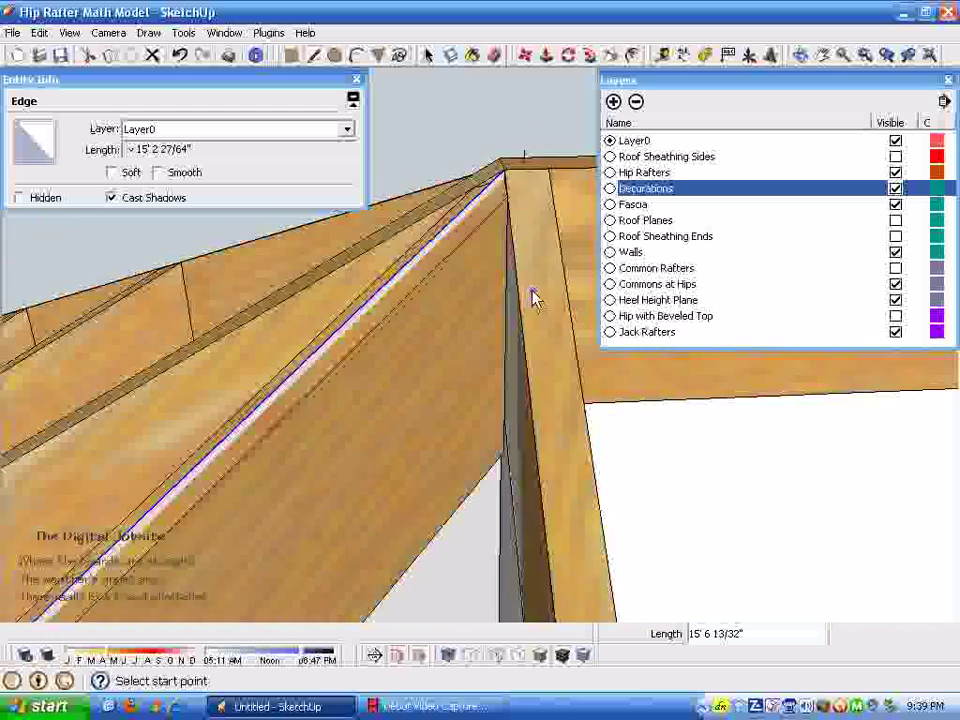
{"action": "scroll", "coordinate": [531, 260], "scroll_direction": "up", "scroll_amount": 2}
{"action": "left_click", "coordinate": [510, 220]}
{"action": "scroll", "coordinate": [549, 208], "scroll_direction": "down", "scroll_amount": 8}
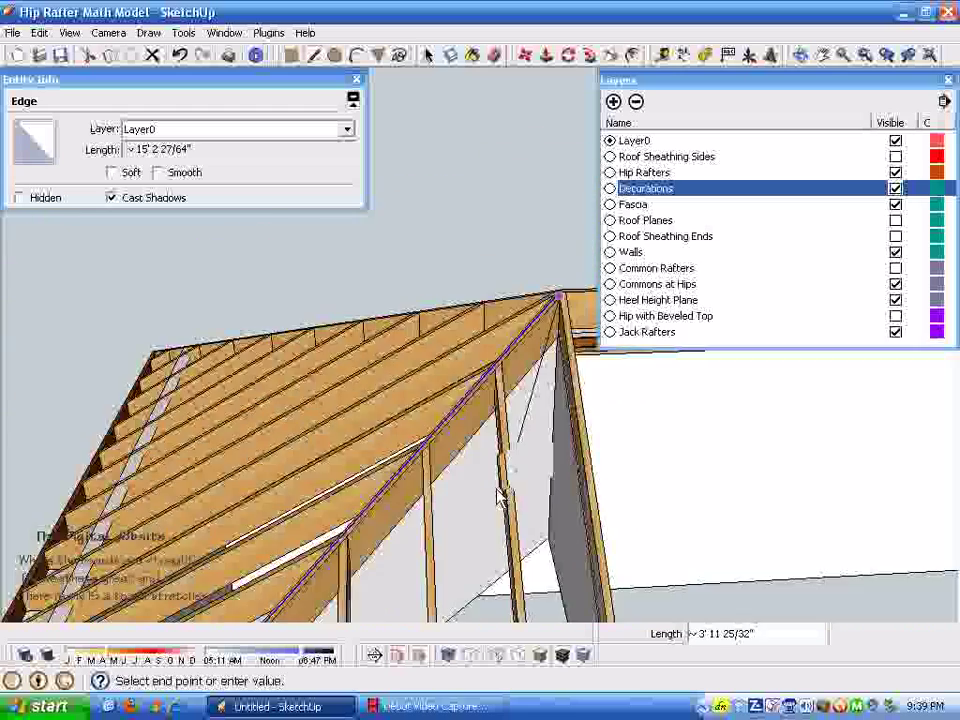
{"action": "scroll", "coordinate": [320, 596], "scroll_direction": "up", "scroll_amount": 6}
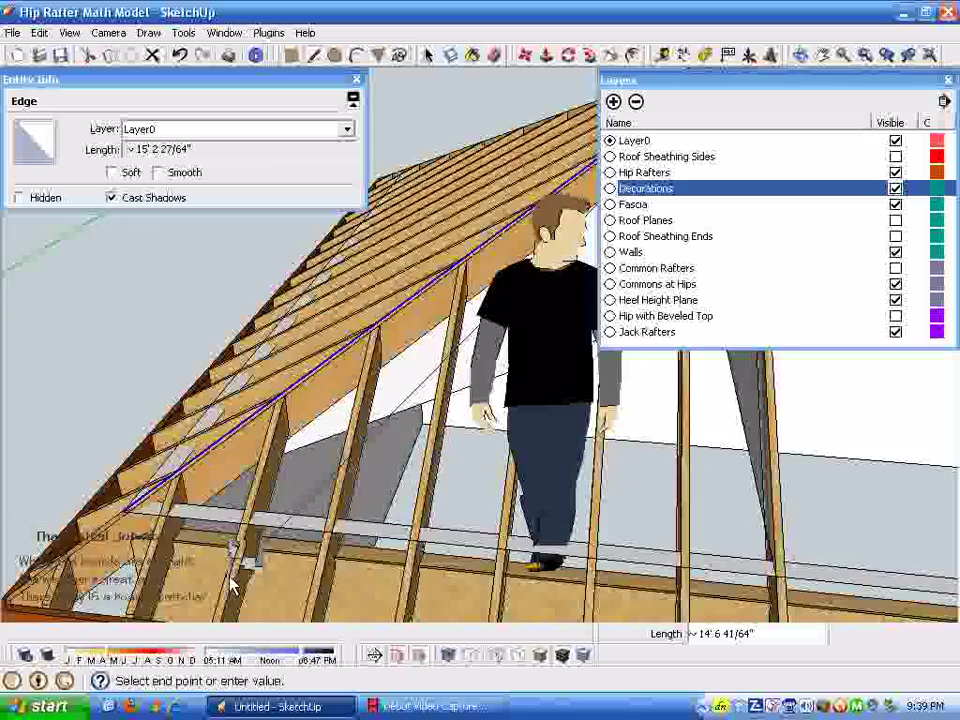
{"action": "scroll", "coordinate": [250, 562], "scroll_direction": "up", "scroll_amount": 5}
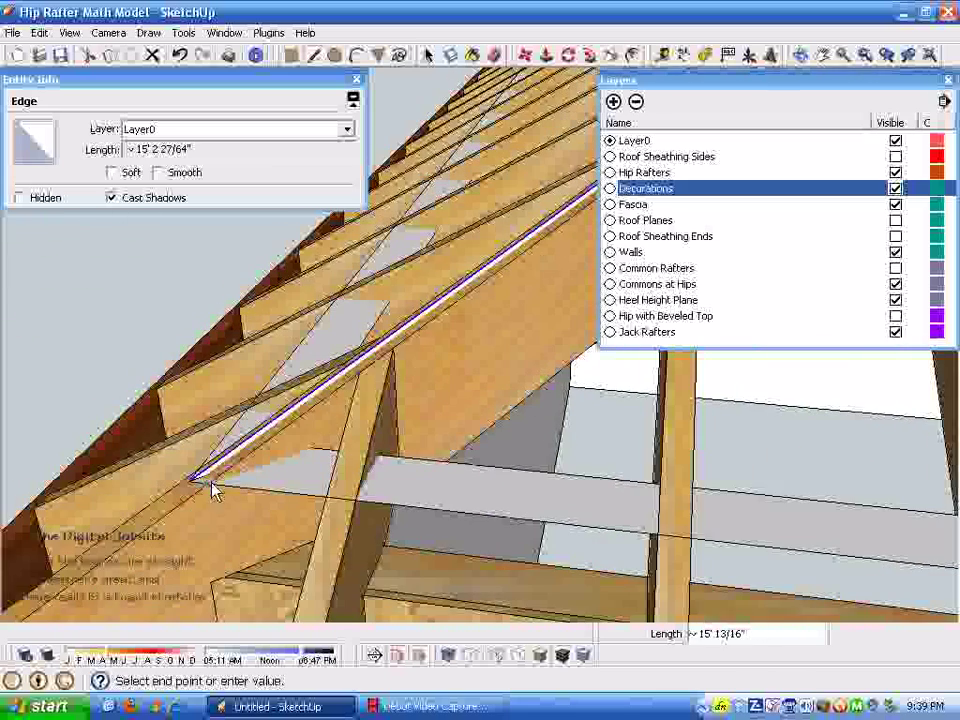
{"action": "scroll", "coordinate": [214, 488], "scroll_direction": "down", "scroll_amount": 1}
{"action": "left_click", "coordinate": [214, 488]}
{"action": "key", "text": "space"}
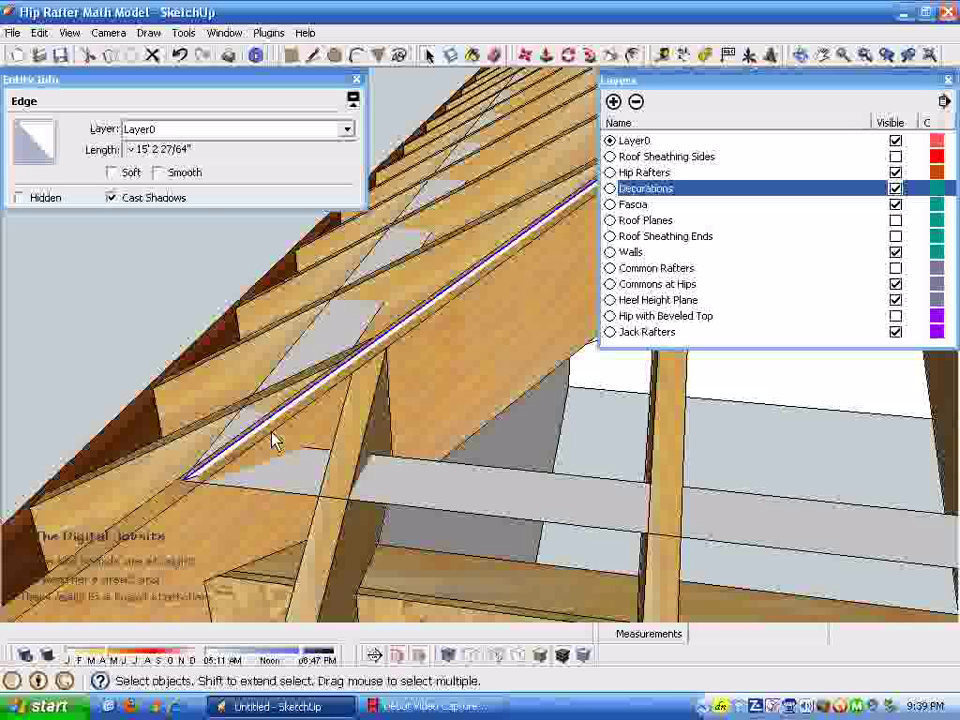
{"action": "left_click", "coordinate": [275, 447]}
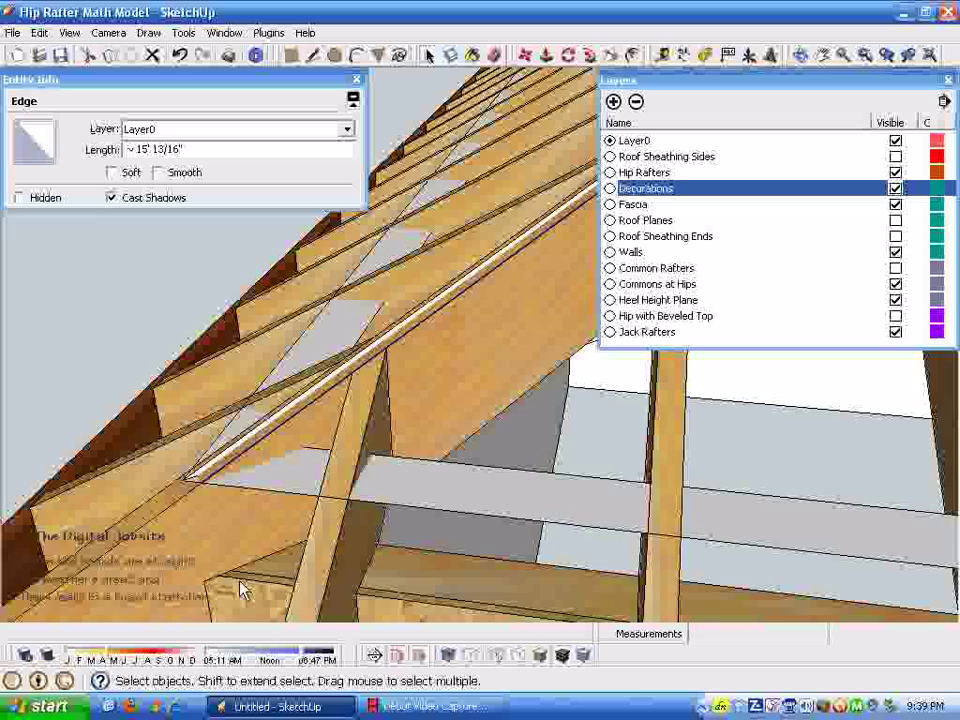
- Create a vertical guide offset 3/4" from the wall's outer corner edge, where the hip rafter's side meets the wall top
{"action": "middle_click_drag", "start_coordinate": [255, 620], "coordinate": [393, 404]}
{"action": "middle_click_drag", "start_coordinate": [495, 163], "coordinate": [666, 70]}
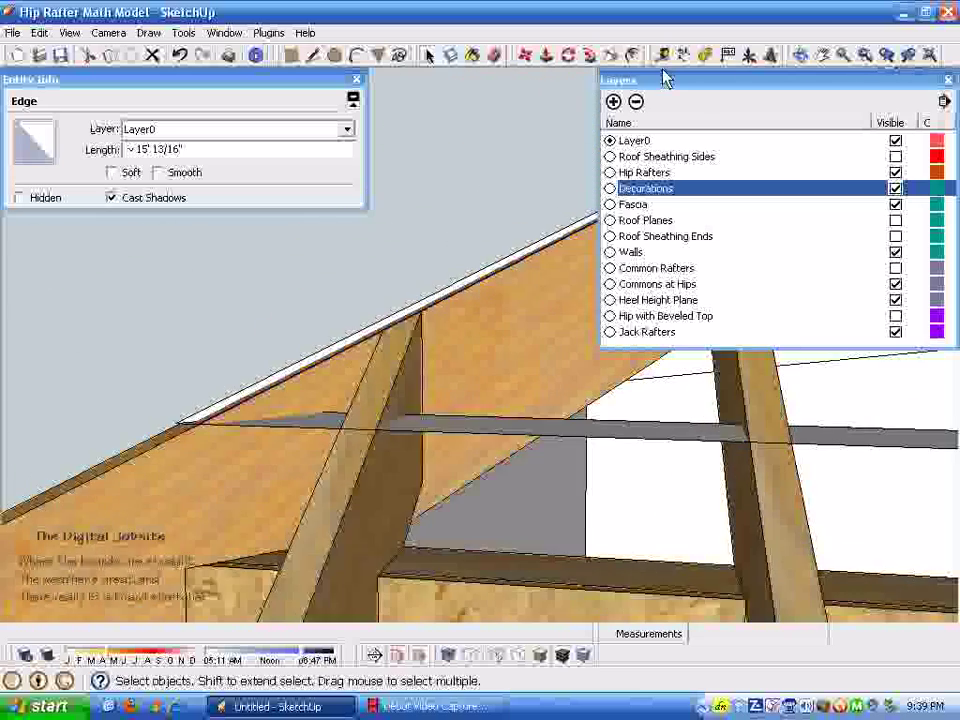
{"action": "left_click", "coordinate": [664, 56]}
{"action": "middle_click_drag", "start_coordinate": [450, 340], "coordinate": [234, 508]}
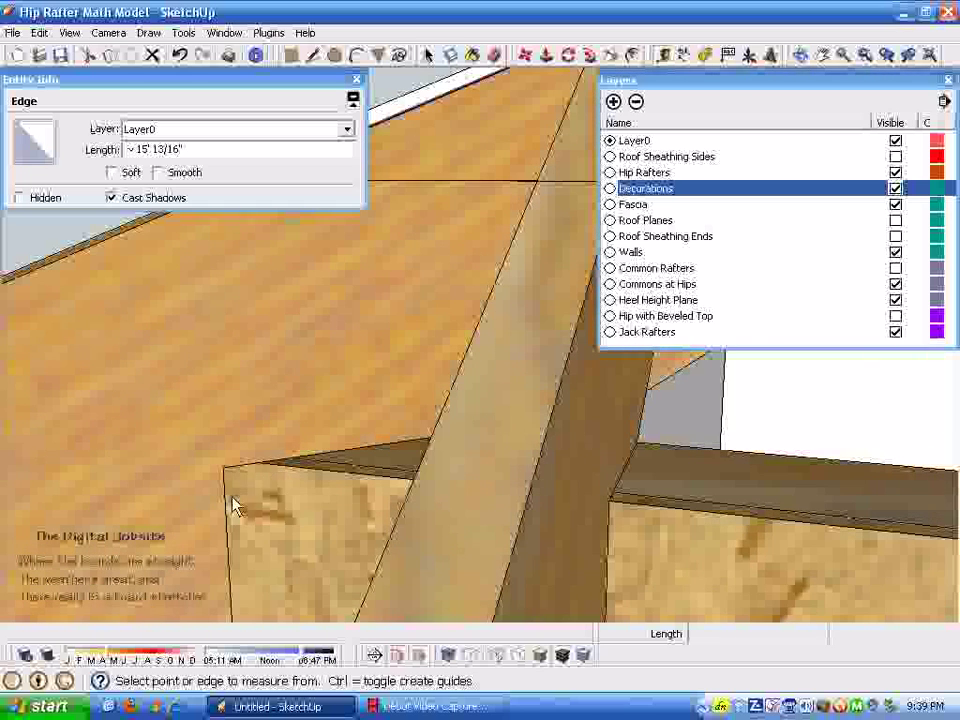
{"action": "left_click", "coordinate": [255, 466]}
{"action": "left_click", "coordinate": [260, 466]}
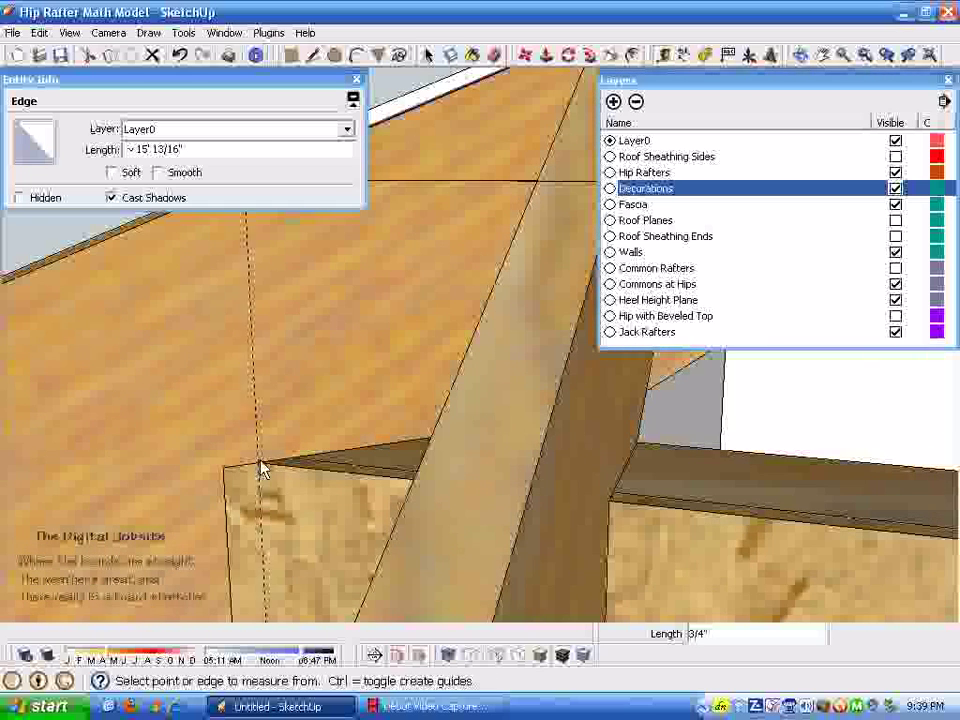
- Draw a vertical line about 6 1/16" long from the wall top up to the heel height plane along the guide, and select it
{"action": "middle_click_drag", "start_coordinate": [259, 465], "coordinate": [293, 617]}
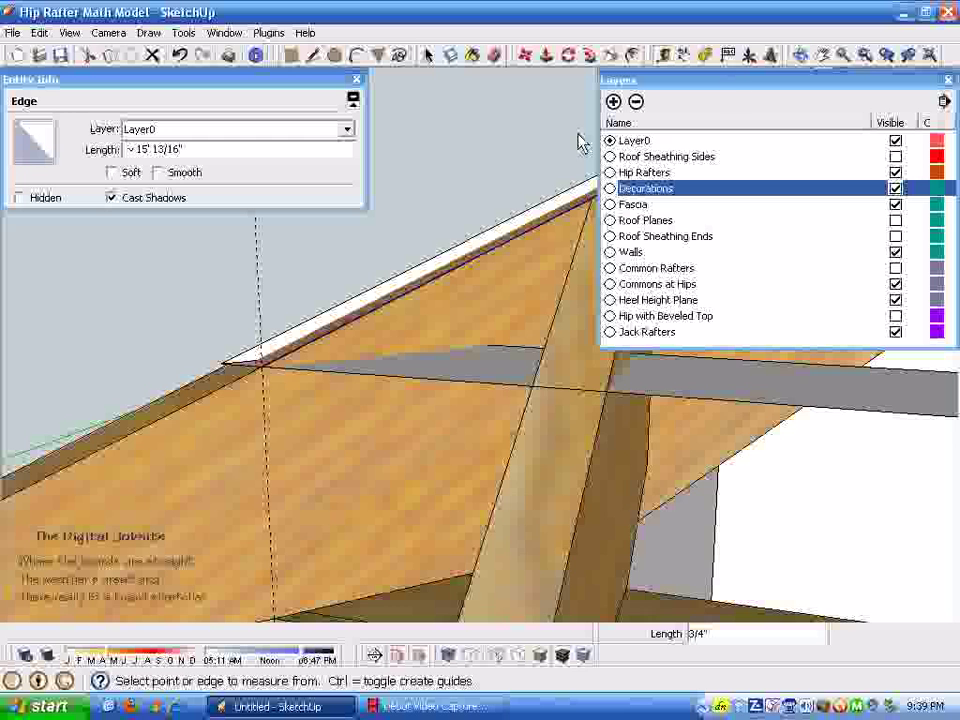
{"action": "left_click", "coordinate": [683, 56]}
{"action": "middle_click_drag", "start_coordinate": [504, 349], "coordinate": [328, 606]}
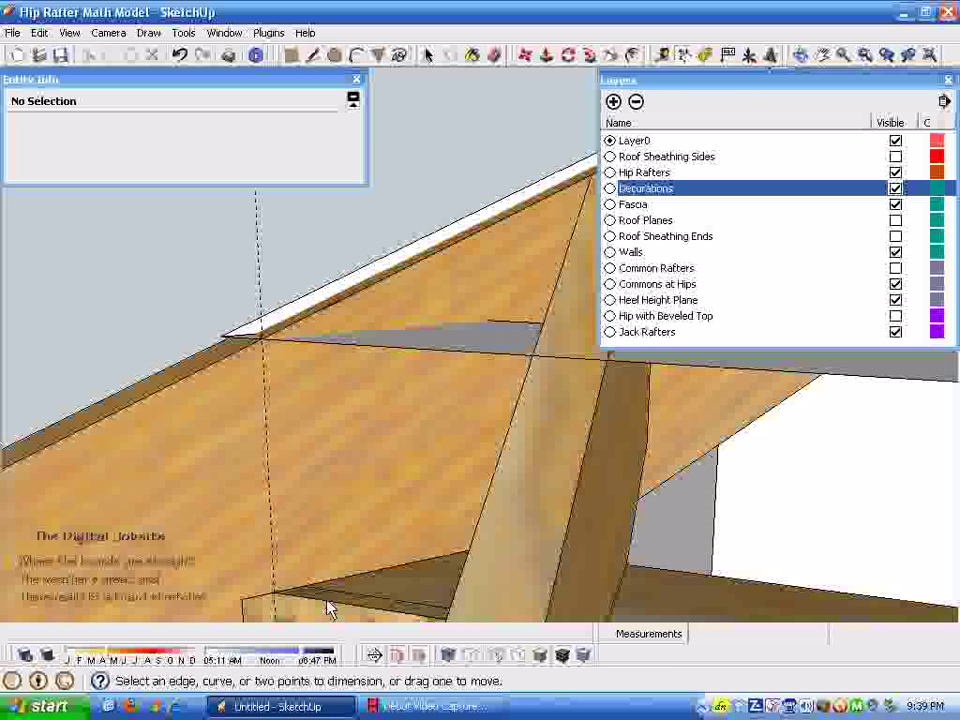
{"action": "left_click", "coordinate": [313, 55]}
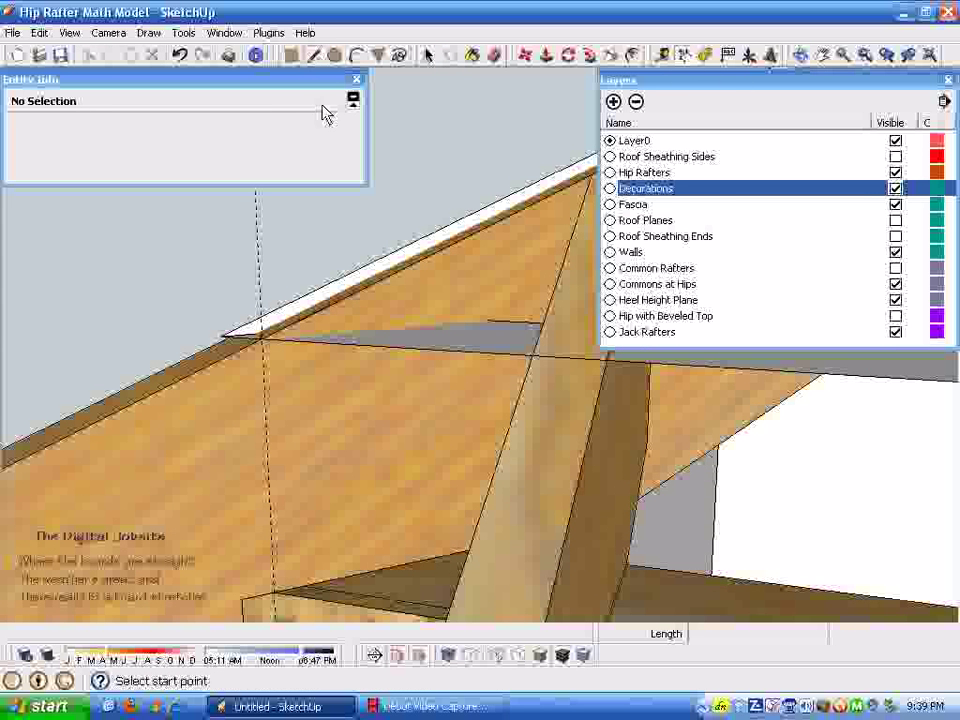
{"action": "left_click", "coordinate": [274, 593]}
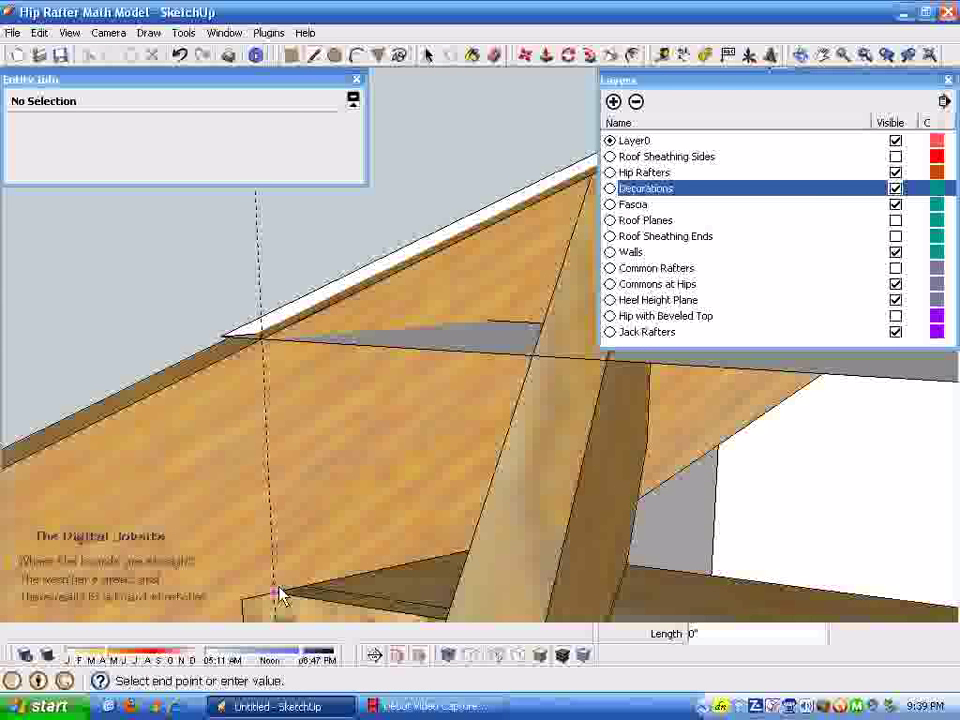
{"action": "left_click", "coordinate": [262, 338]}
{"action": "key", "text": "space"}
{"action": "left_click", "coordinate": [266, 425]}
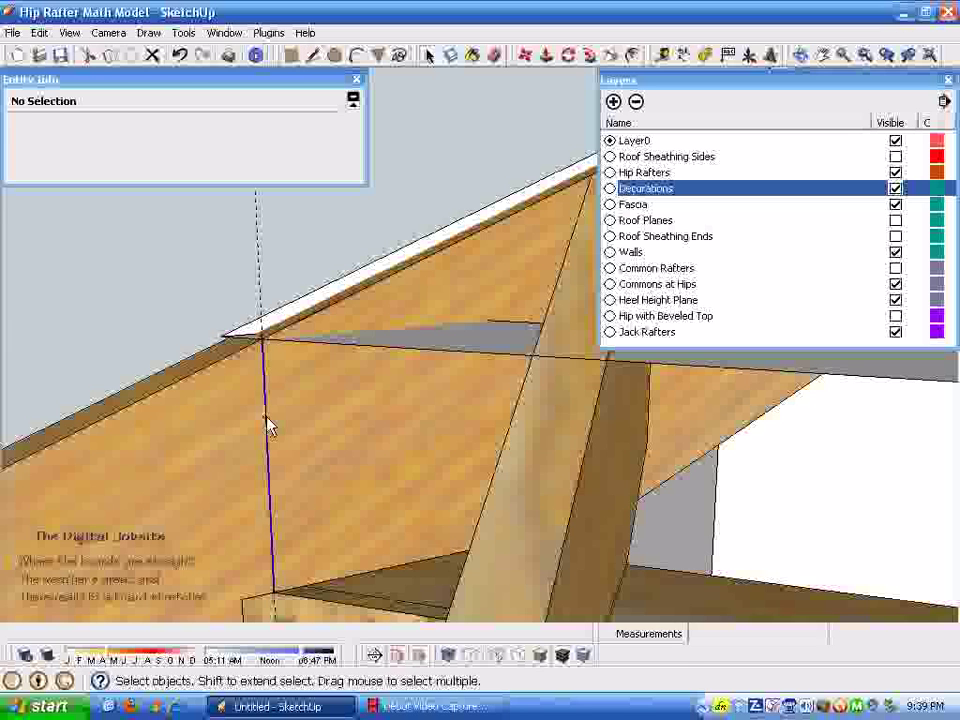
- Create a second vertical guide offset 3/4" outward from the first one, at the wall's outer corner
{"action": "middle_click_drag", "start_coordinate": [266, 425], "coordinate": [289, 571]}
{"action": "scroll", "coordinate": [333, 537], "scroll_direction": "up", "scroll_amount": 2}
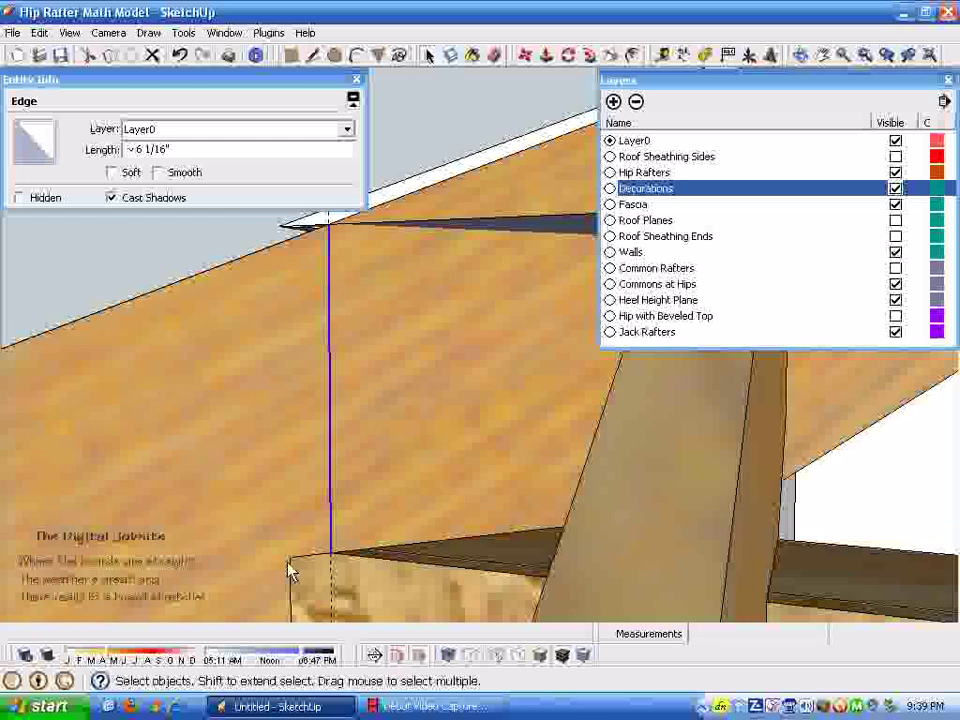
{"action": "left_click", "coordinate": [664, 56]}
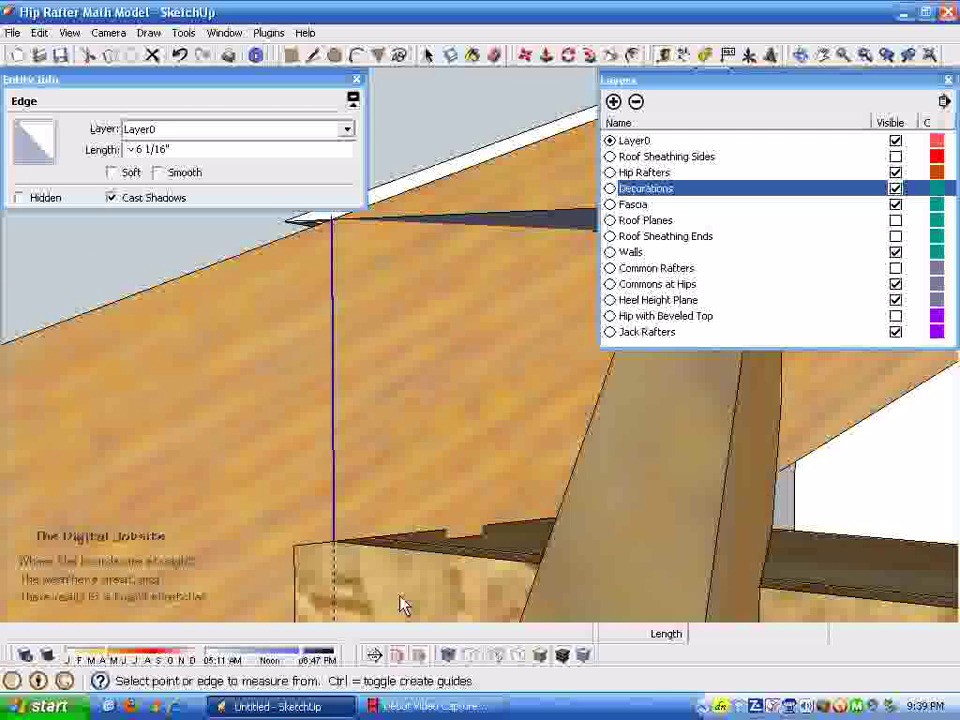
{"action": "middle_click_drag", "start_coordinate": [401, 603], "coordinate": [343, 500]}
{"action": "left_click", "coordinate": [362, 474]}
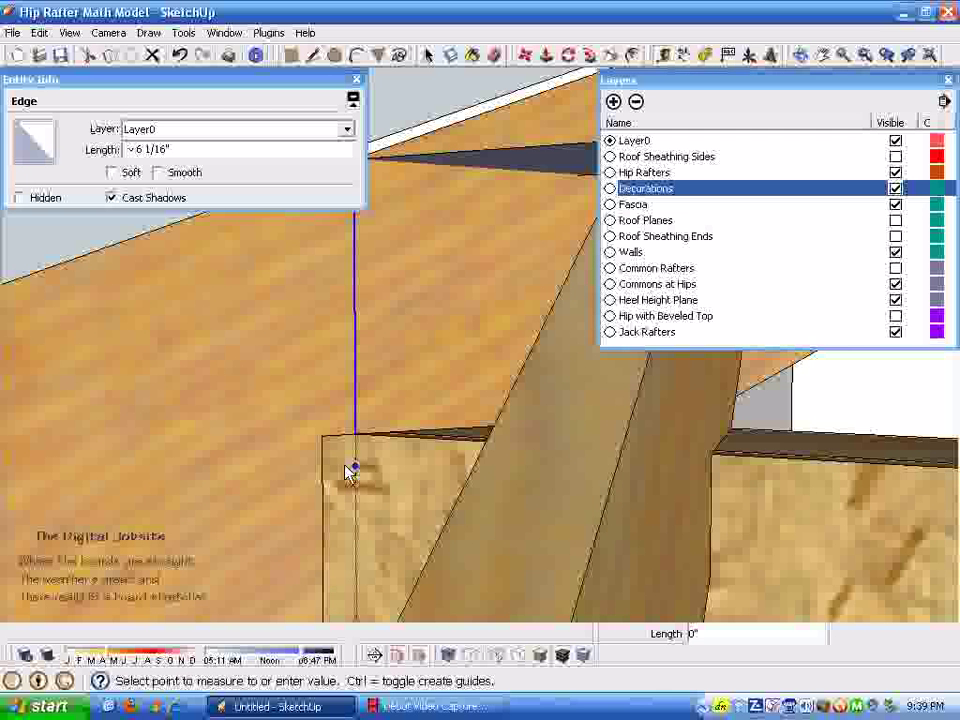
{"action": "middle_click_drag", "start_coordinate": [325, 536], "coordinate": [325, 606], "text": "shift"}
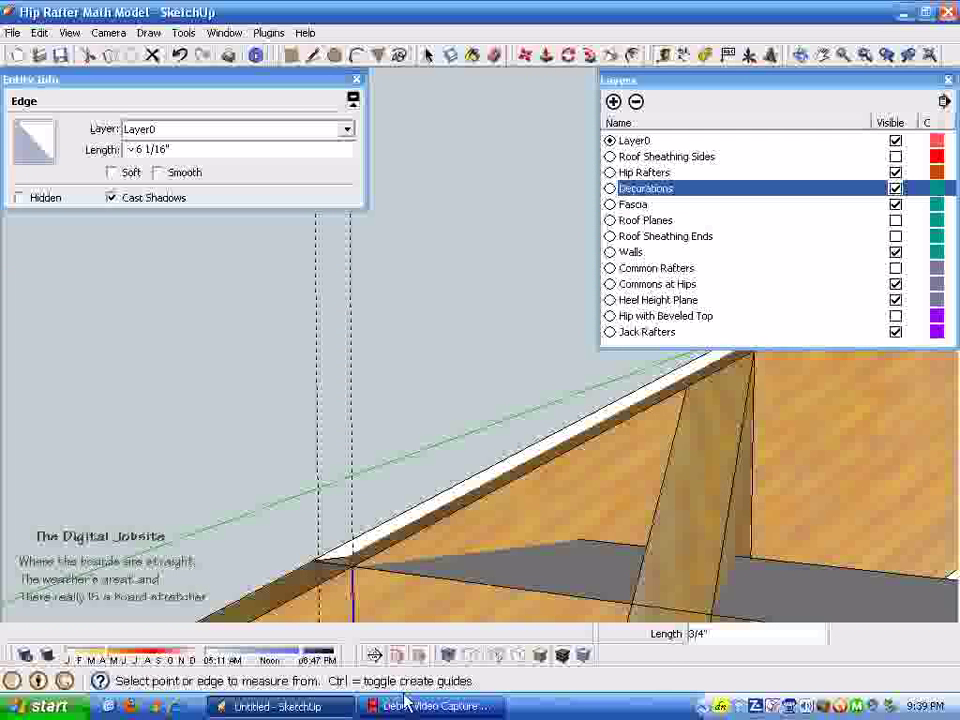
- Delete the sloped line drawn along the hip rafter's side
{"action": "key", "text": "space"}
{"action": "left_click", "coordinate": [416, 568]}
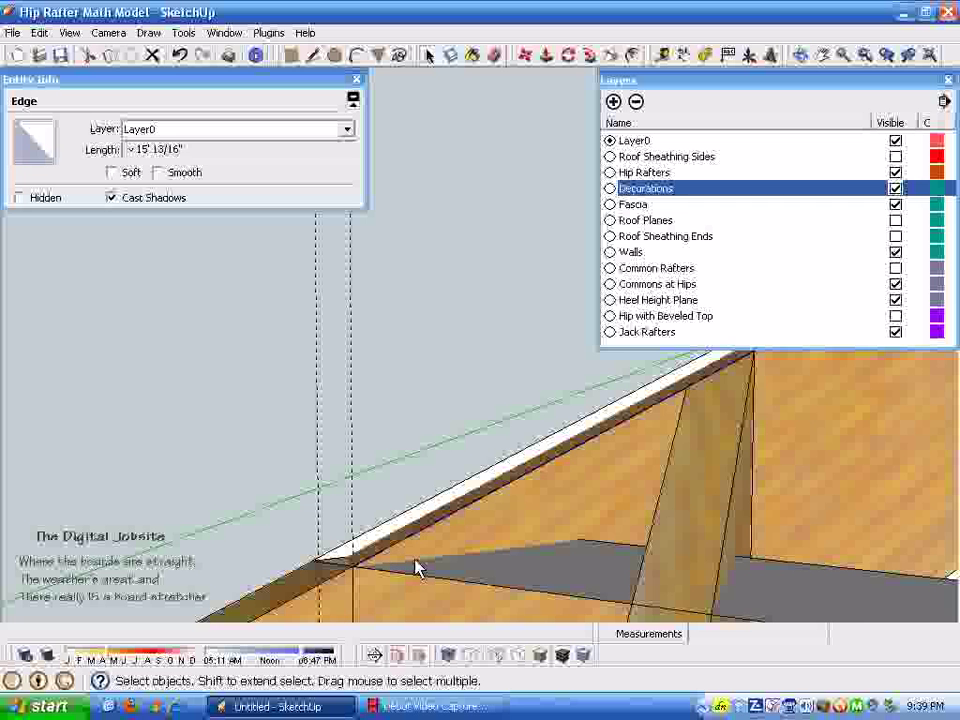
{"action": "key", "text": "Delete"}
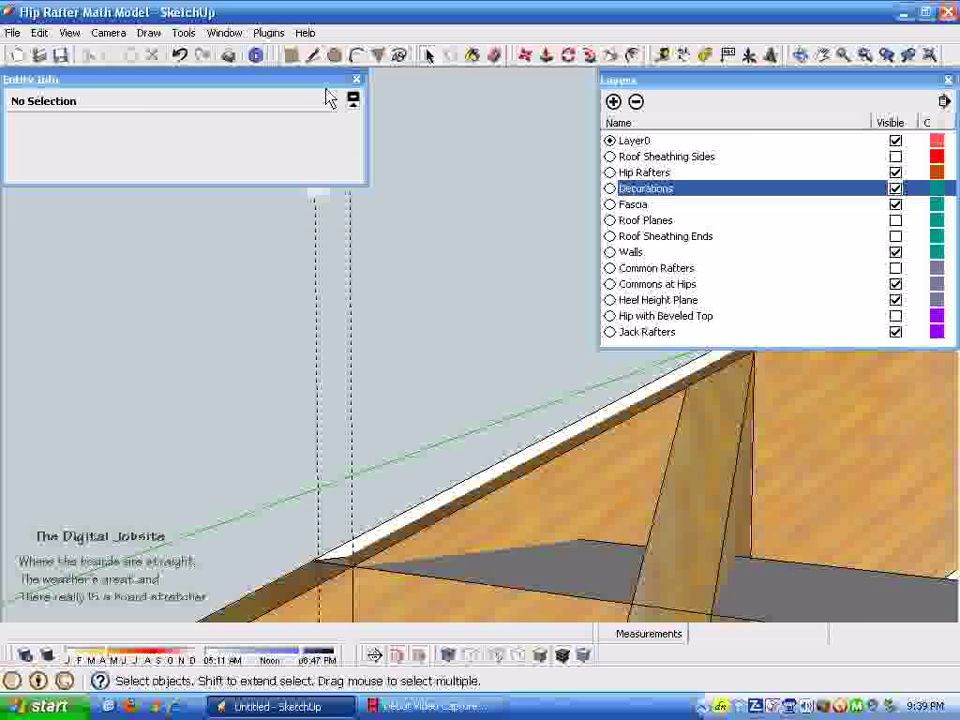
- Draw a sloped line about 15' 1 39/64" long along the hip rafter's side from the outer guide to the common rafter, and inspect its upper segment
{"action": "left_click", "coordinate": [313, 56]}
{"action": "scroll", "coordinate": [445, 540], "scroll_direction": "up", "scroll_amount": 5}
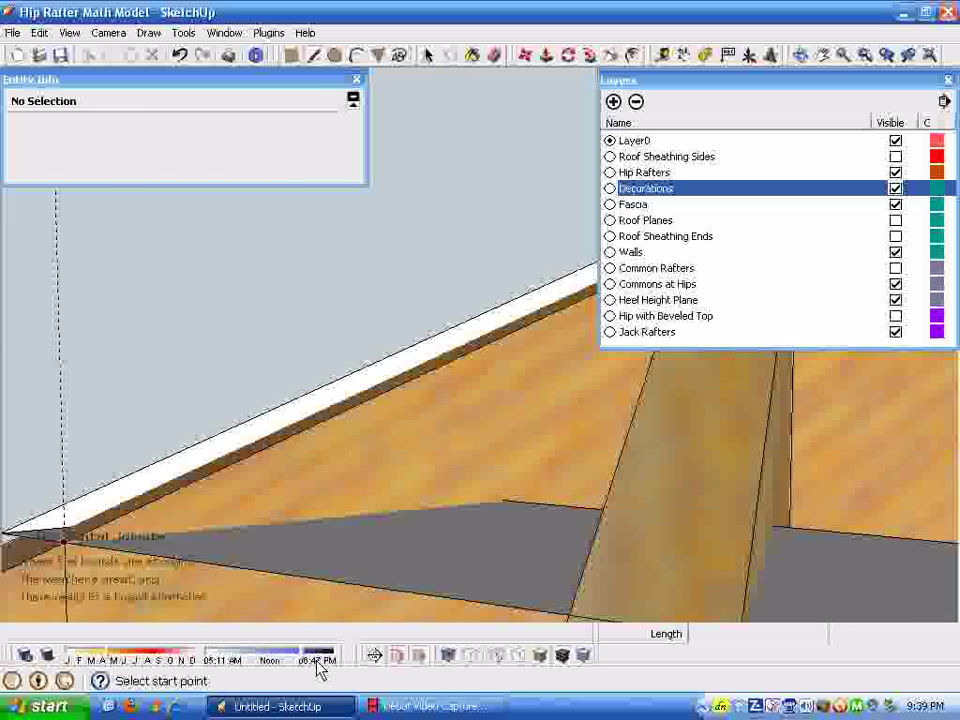
{"action": "left_click", "coordinate": [122, 507]}
{"action": "scroll", "coordinate": [118, 606], "scroll_direction": "up", "scroll_amount": 5}
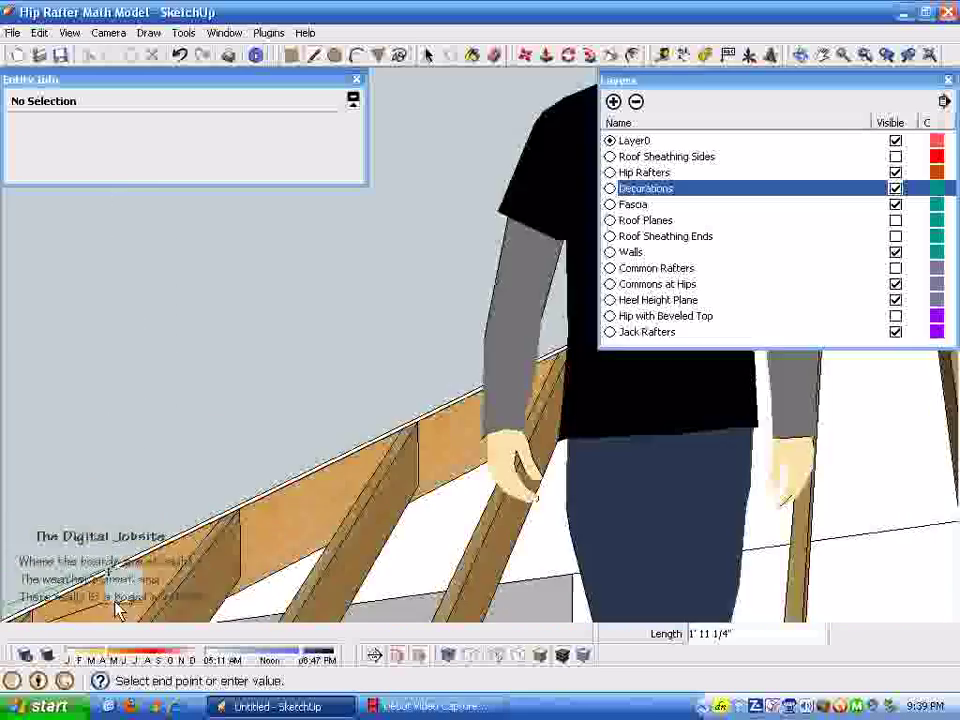
{"action": "scroll", "coordinate": [180, 612], "scroll_direction": "down", "scroll_amount": 6}
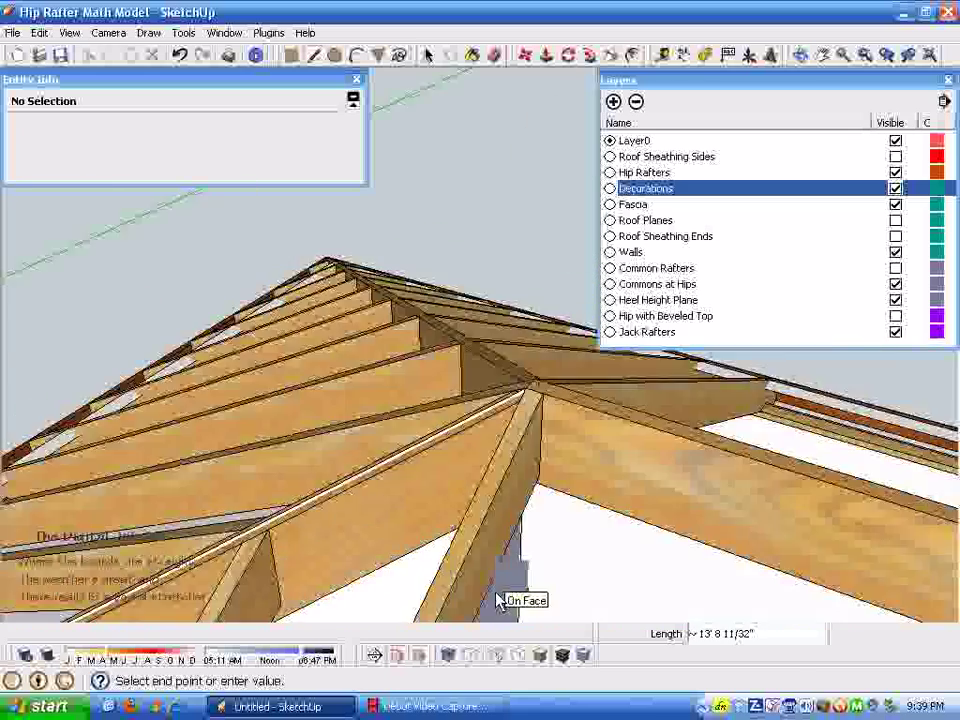
{"action": "scroll", "coordinate": [506, 592], "scroll_direction": "up", "scroll_amount": 3}
{"action": "scroll", "coordinate": [650, 540], "scroll_direction": "up", "scroll_amount": 4}
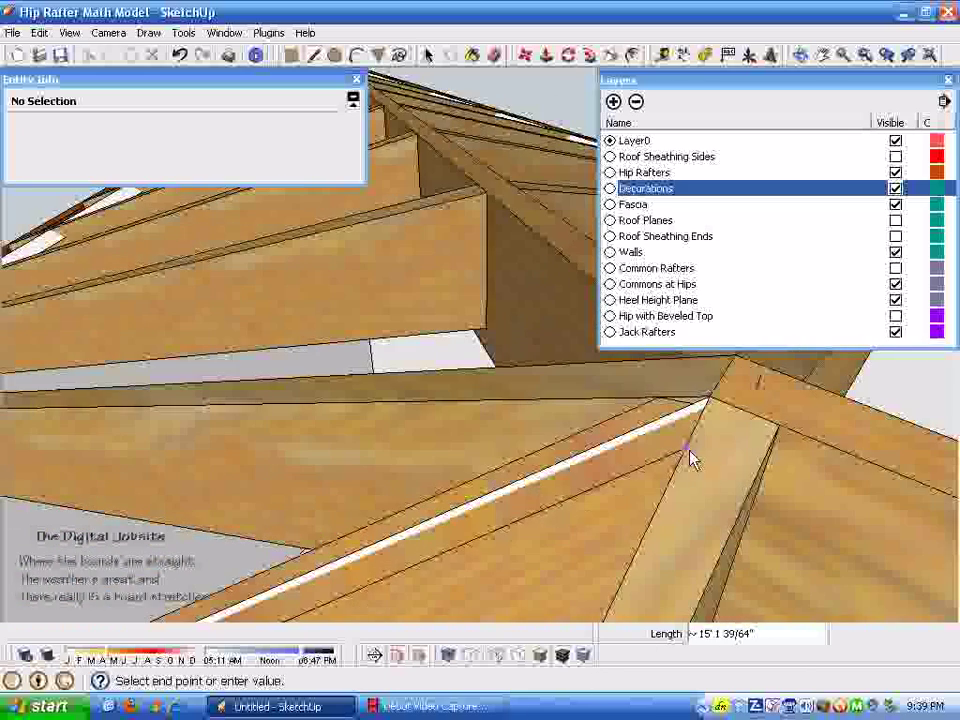
{"action": "key", "text": "space"}
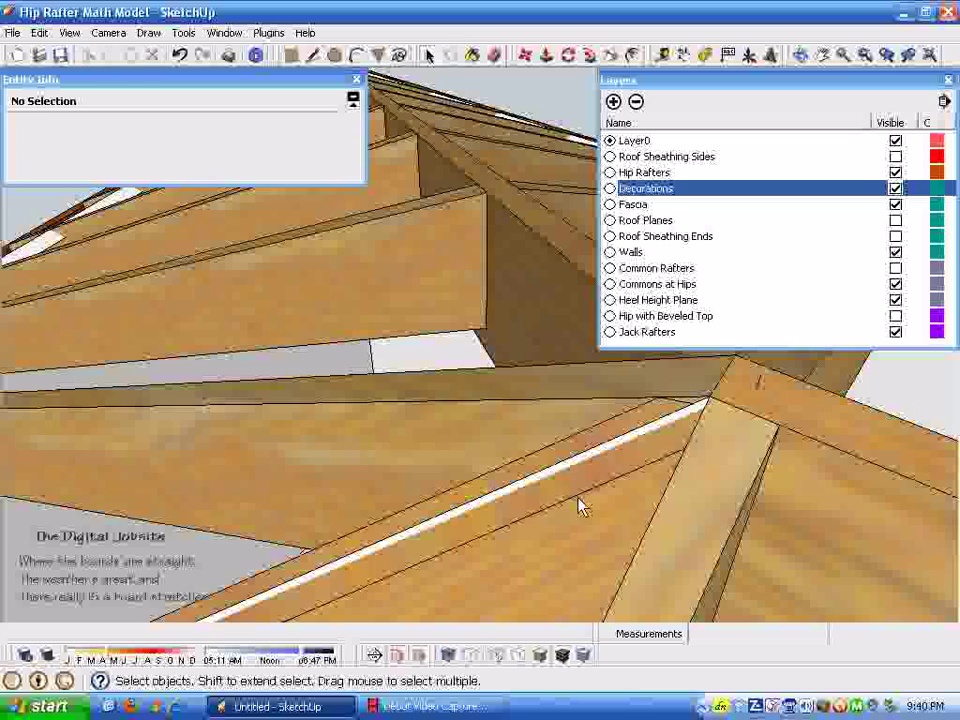
{"action": "left_click", "coordinate": [577, 504]}
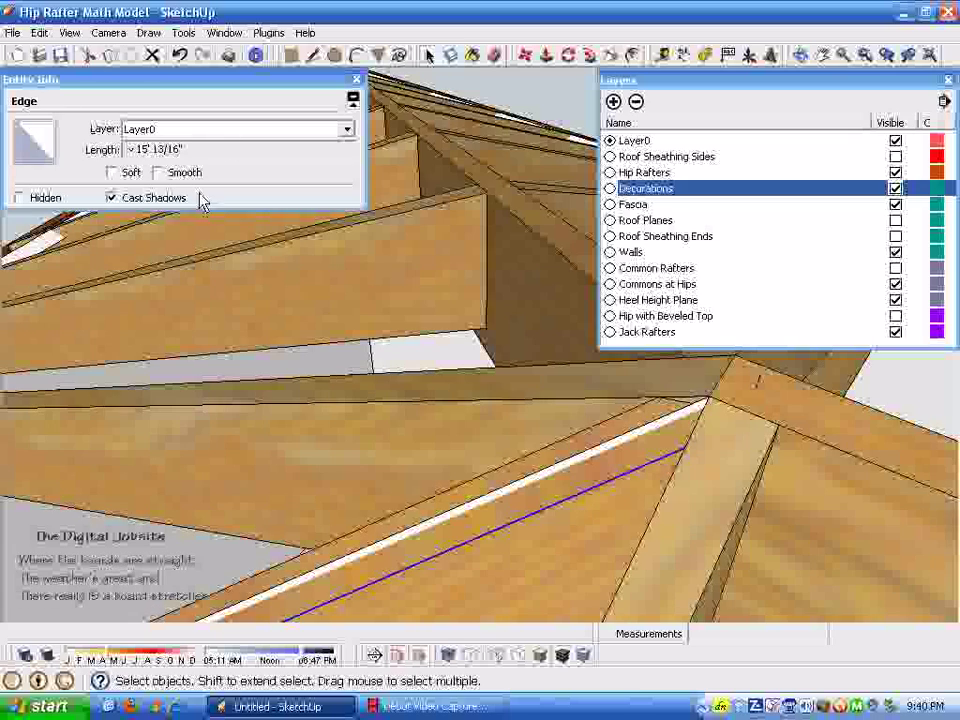
{"action": "scroll", "coordinate": [287, 433], "scroll_direction": "down", "scroll_amount": 5}
{"action": "middle_click_drag", "start_coordinate": [287, 433], "coordinate": [47, 640]}
{"action": "scroll", "coordinate": [76, 611], "scroll_direction": "up", "scroll_amount": 8}
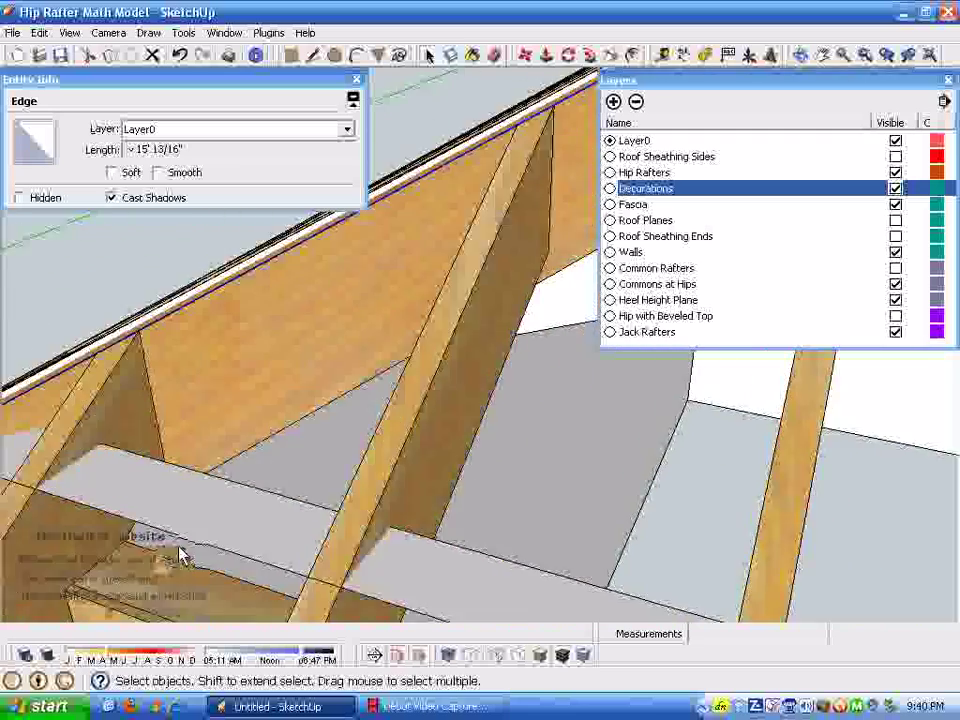
{"action": "scroll", "coordinate": [178, 556], "scroll_direction": "down", "scroll_amount": 4}
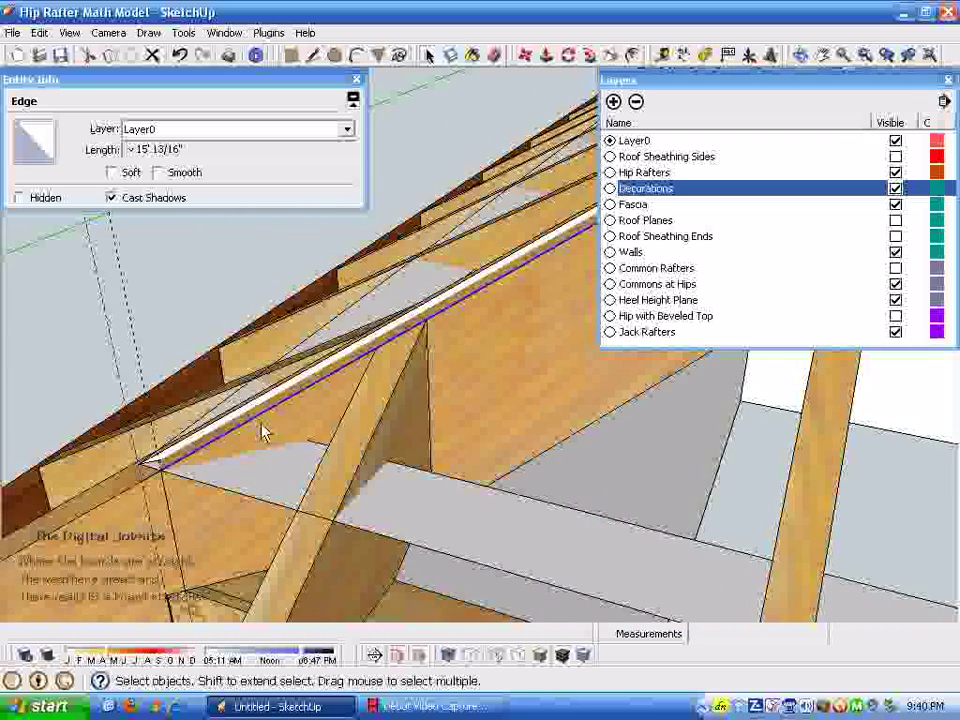
{"action": "key", "text": "ctrl+t"}
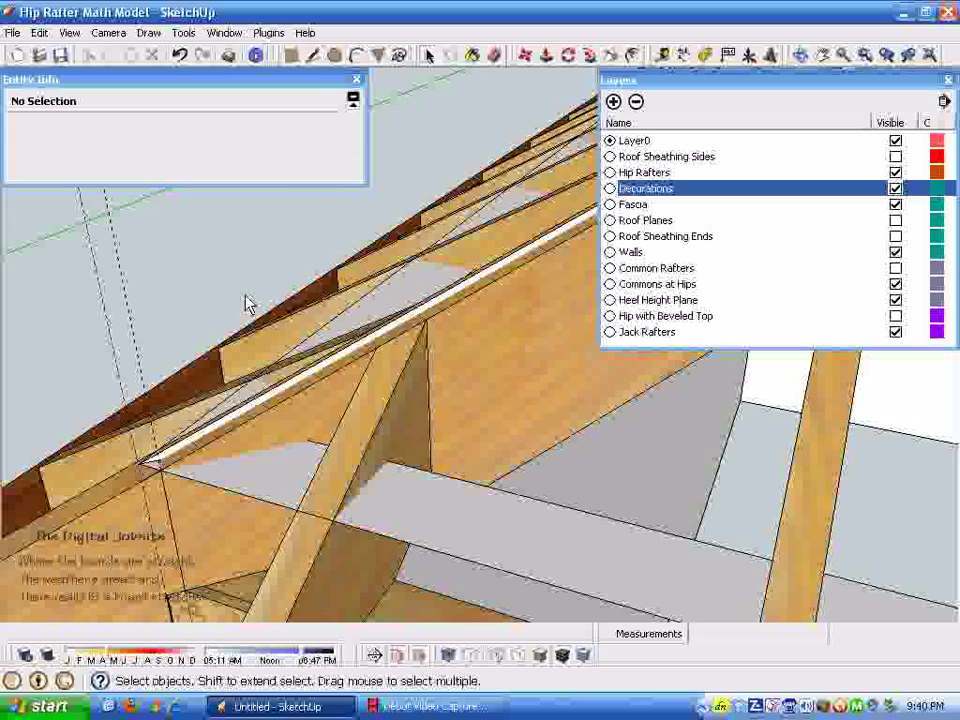
- Try to redraw the sloped hip line from the outer guide up to the common rafter and select it as one edge
{"action": "left_click", "coordinate": [312, 55]}
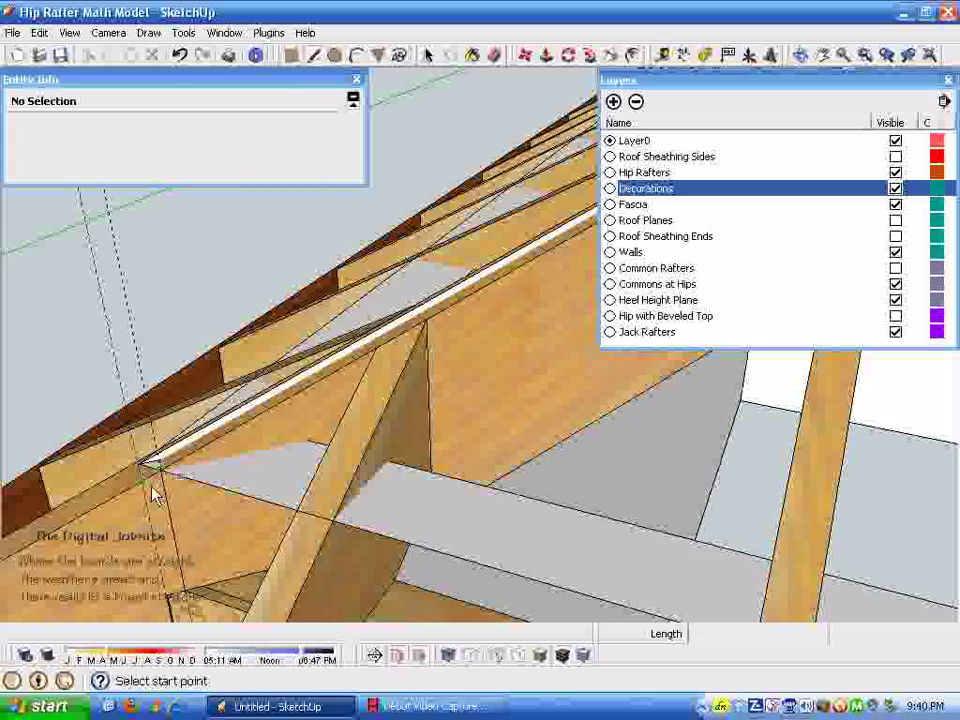
{"action": "scroll", "coordinate": [145, 555], "scroll_direction": "down", "scroll_amount": 6}
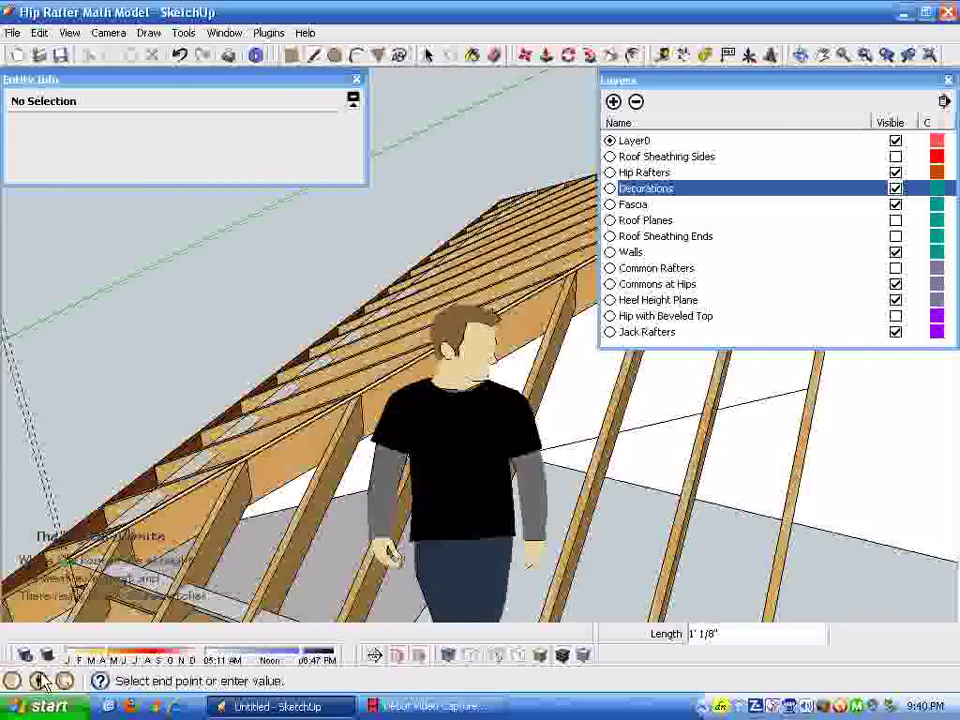
{"action": "scroll", "coordinate": [300, 589], "scroll_direction": "up", "scroll_amount": 10}
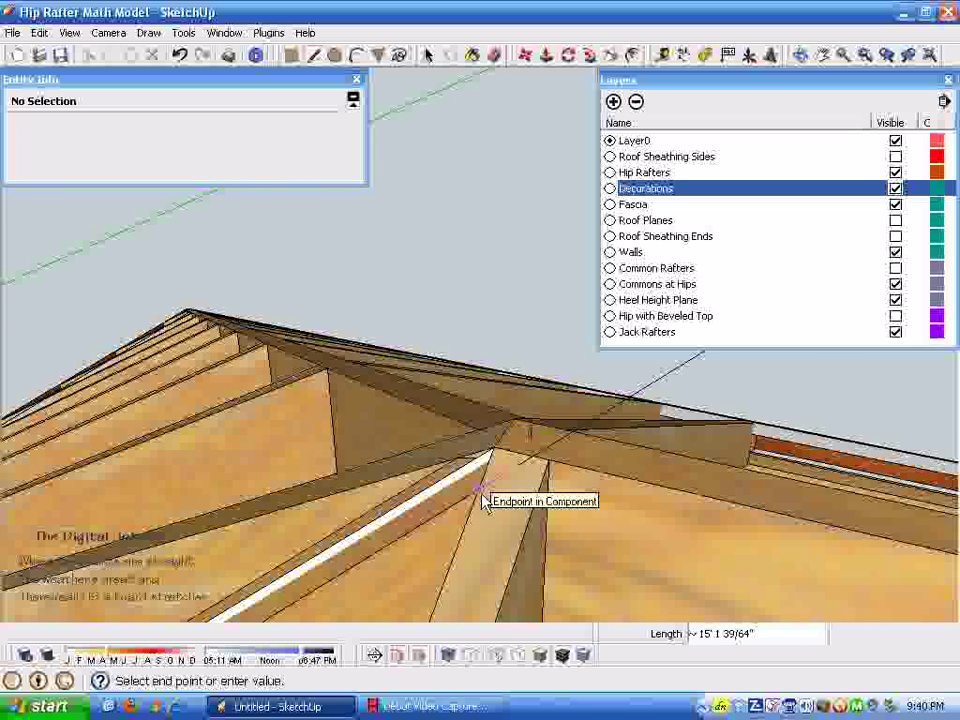
{"action": "key", "text": "space"}
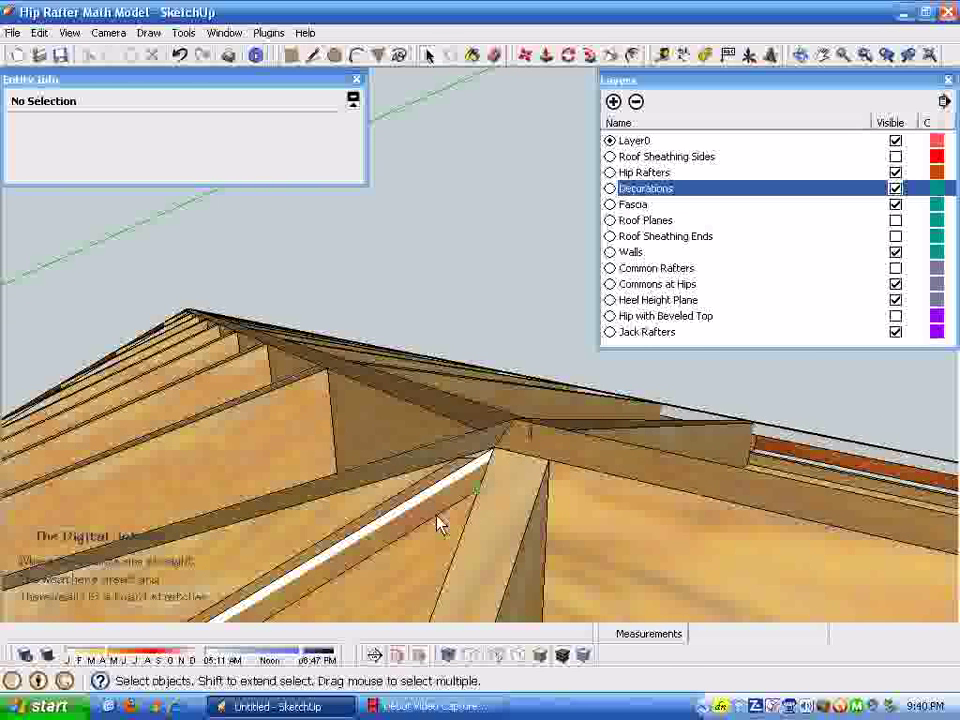
{"action": "left_click", "coordinate": [440, 523]}
{"action": "middle_click_drag", "start_coordinate": [228, 552], "coordinate": [262, 393]}
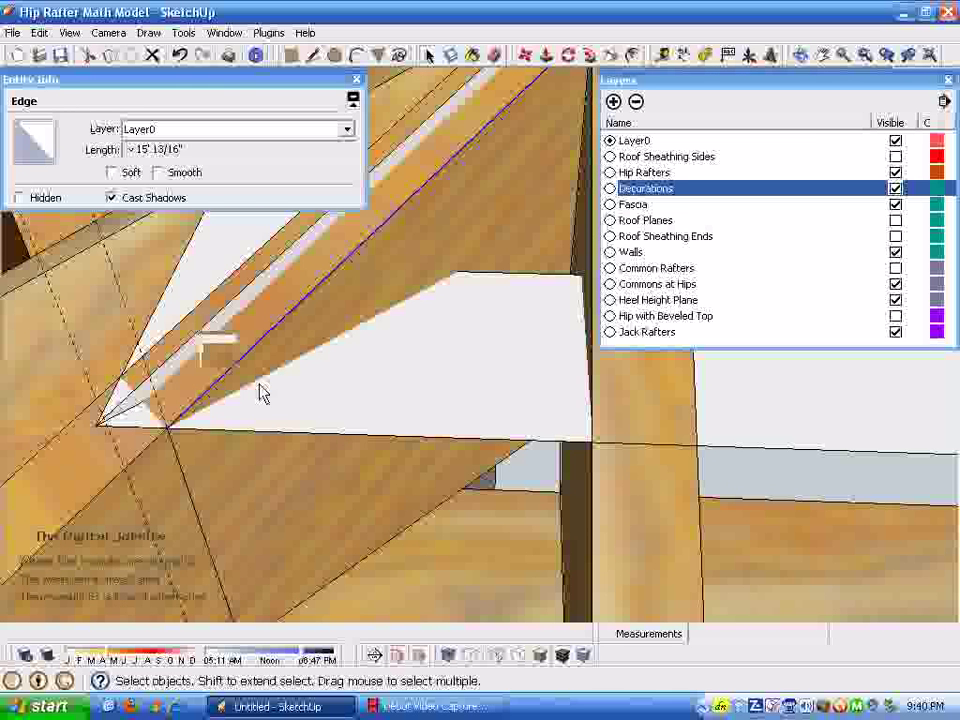
{"action": "key", "text": "ctrl+t"}
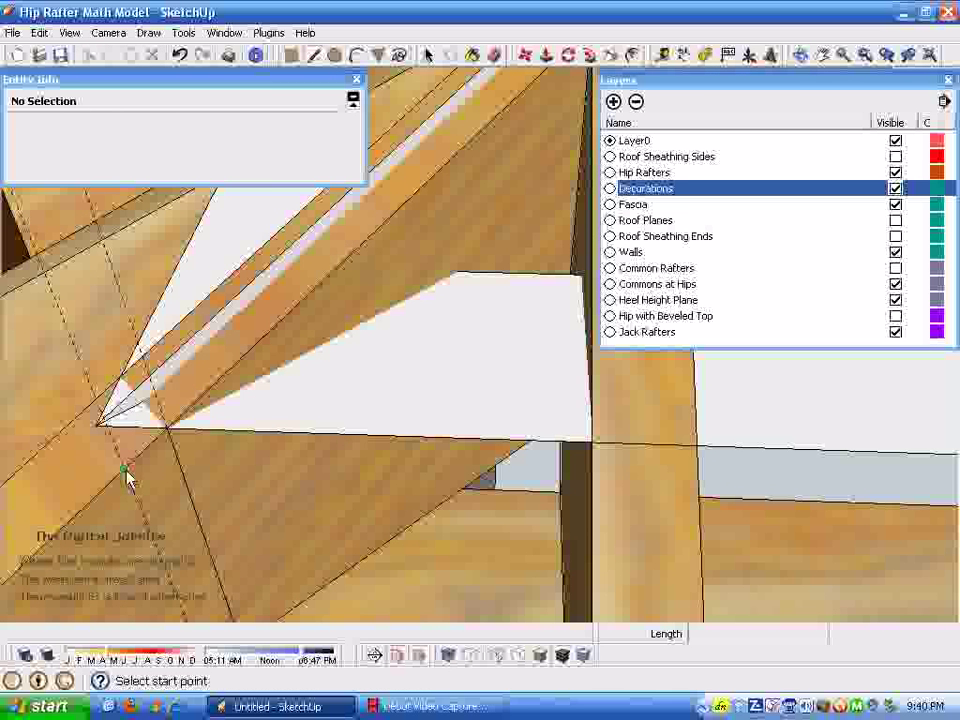
- Try once more to draw the hip's slope line up to its endpoint at the common rafter and check its length
{"action": "middle_click_drag", "start_coordinate": [165, 488], "coordinate": [313, 578]}
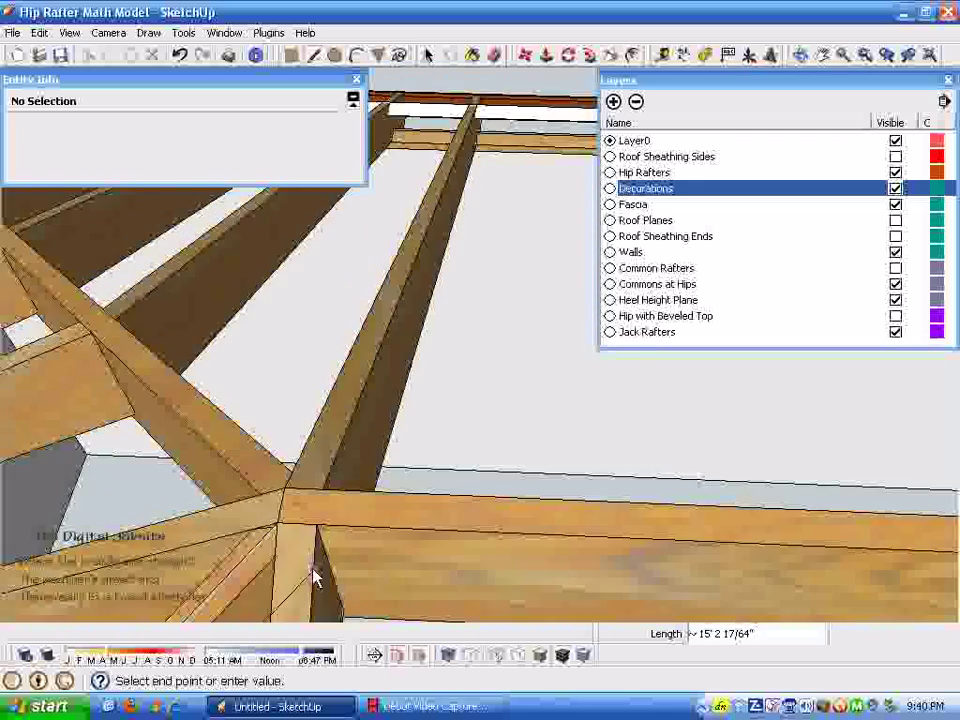
{"action": "left_click", "coordinate": [277, 566]}
{"action": "key", "text": "space"}
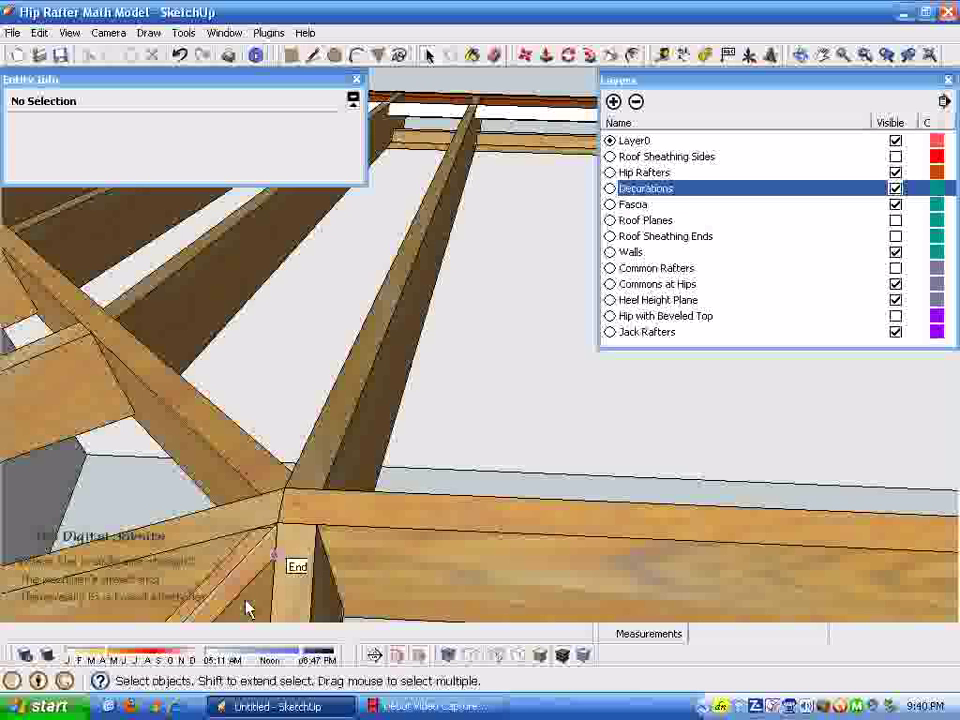
{"action": "left_click", "coordinate": [241, 606]}
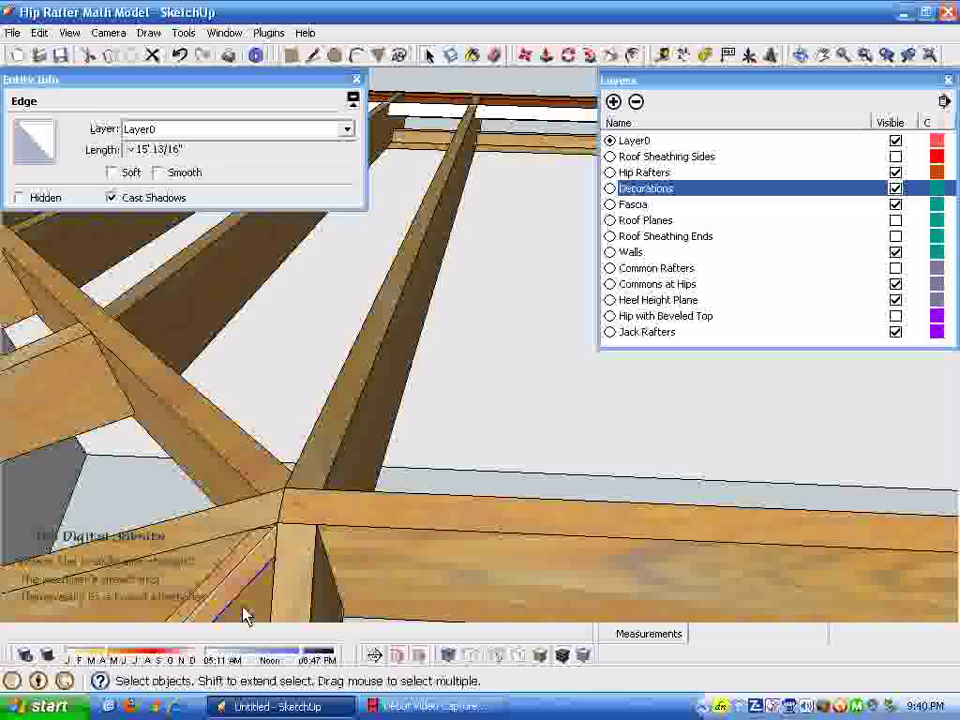
{"action": "middle_click_drag", "start_coordinate": [241, 606], "coordinate": [290, 168]}
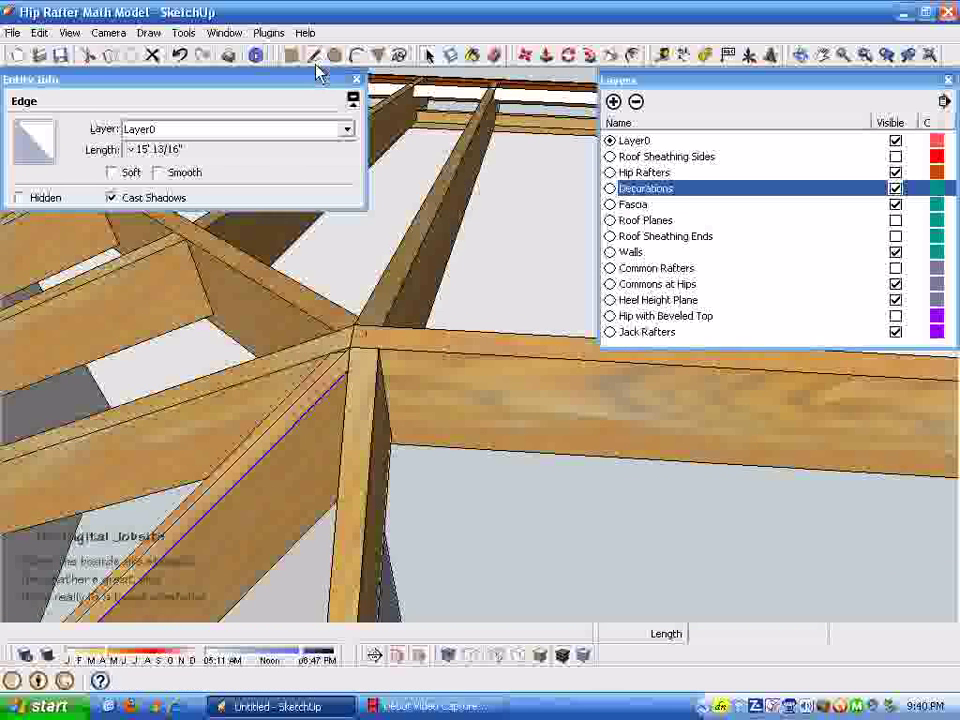
{"action": "middle_click_drag", "start_coordinate": [318, 73], "coordinate": [343, 375]}
{"action": "key", "text": "space"}
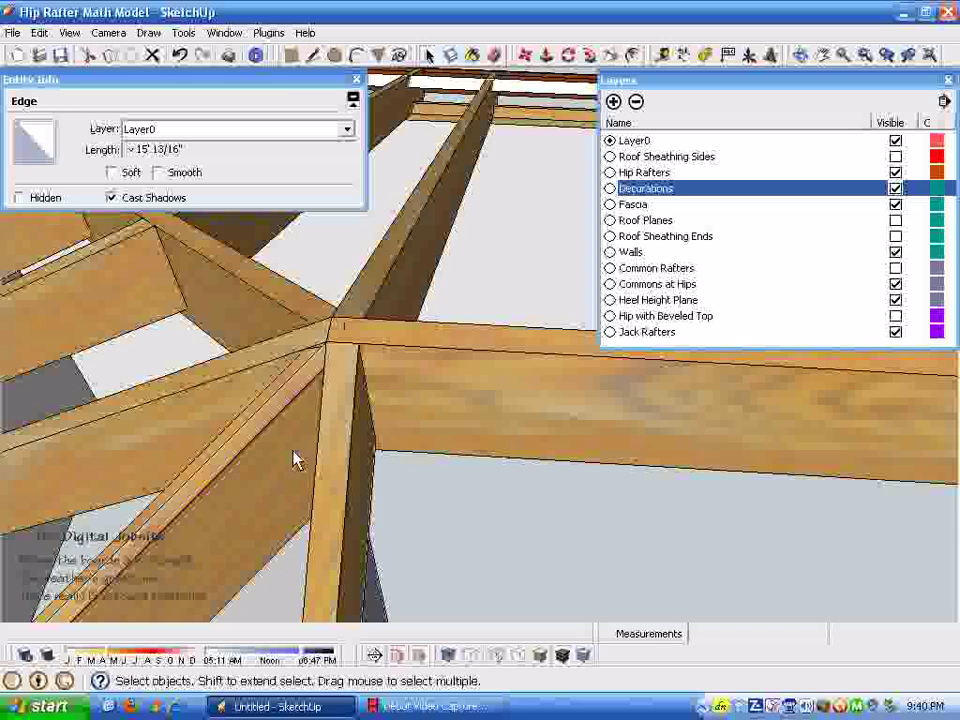
{"action": "key", "text": "ctrl+t"}
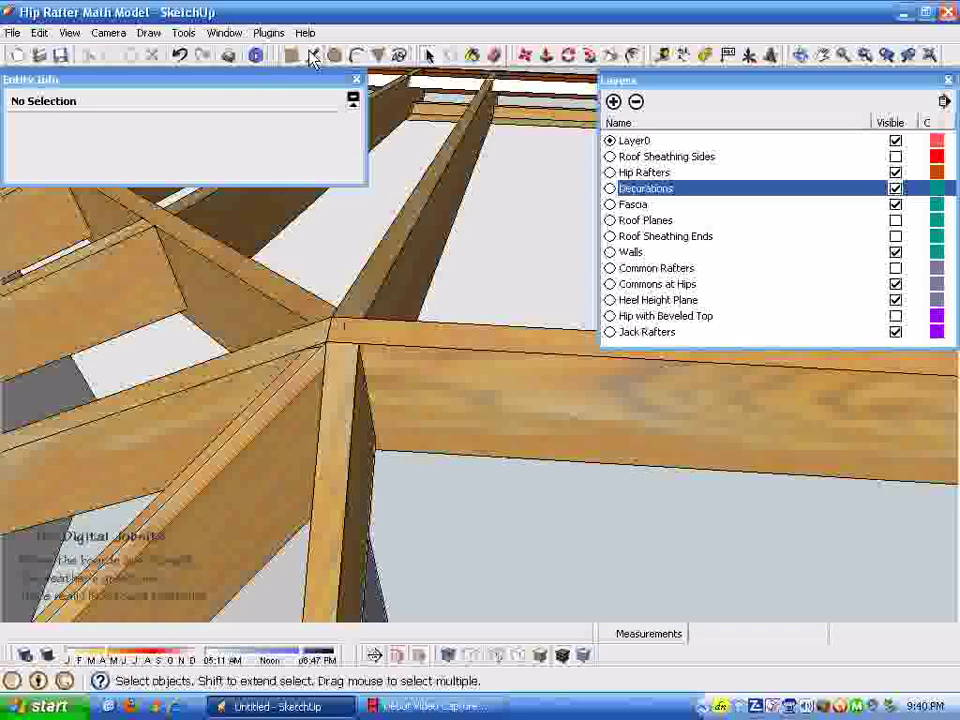
- Draw the slope line from the hip's upper end down to the outer guide and select both of its segments to read their combined length
{"action": "left_click", "coordinate": [313, 55]}
{"action": "scroll", "coordinate": [414, 480], "scroll_direction": "up", "scroll_amount": 5}
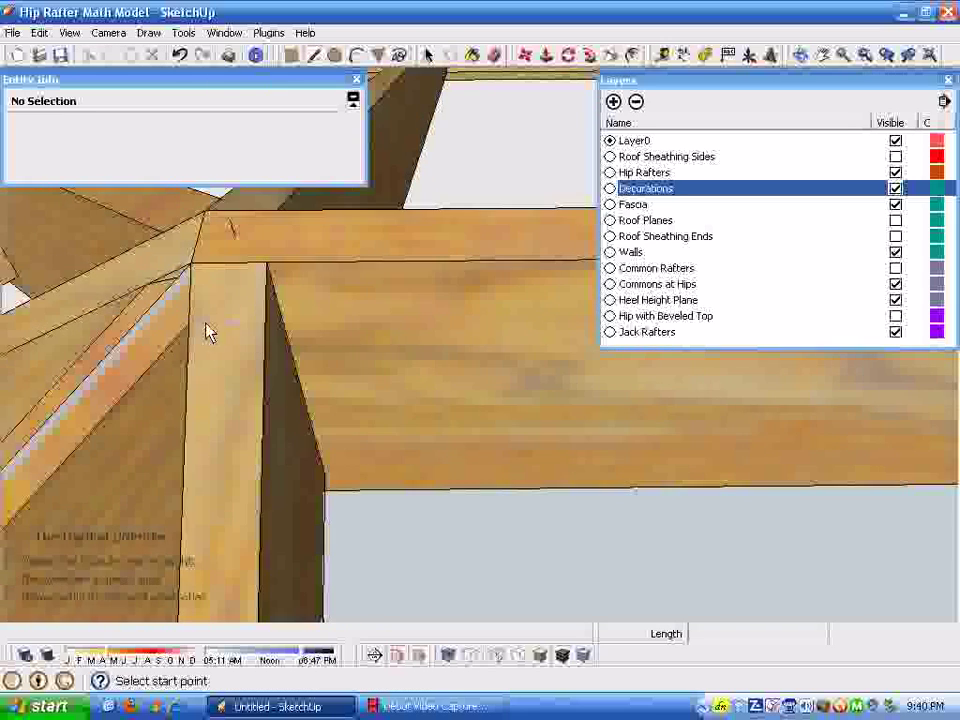
{"action": "left_click", "coordinate": [188, 325]}
{"action": "middle_click_drag", "start_coordinate": [188, 325], "coordinate": [281, 525]}
{"action": "scroll", "coordinate": [210, 636], "scroll_direction": "up", "scroll_amount": 3}
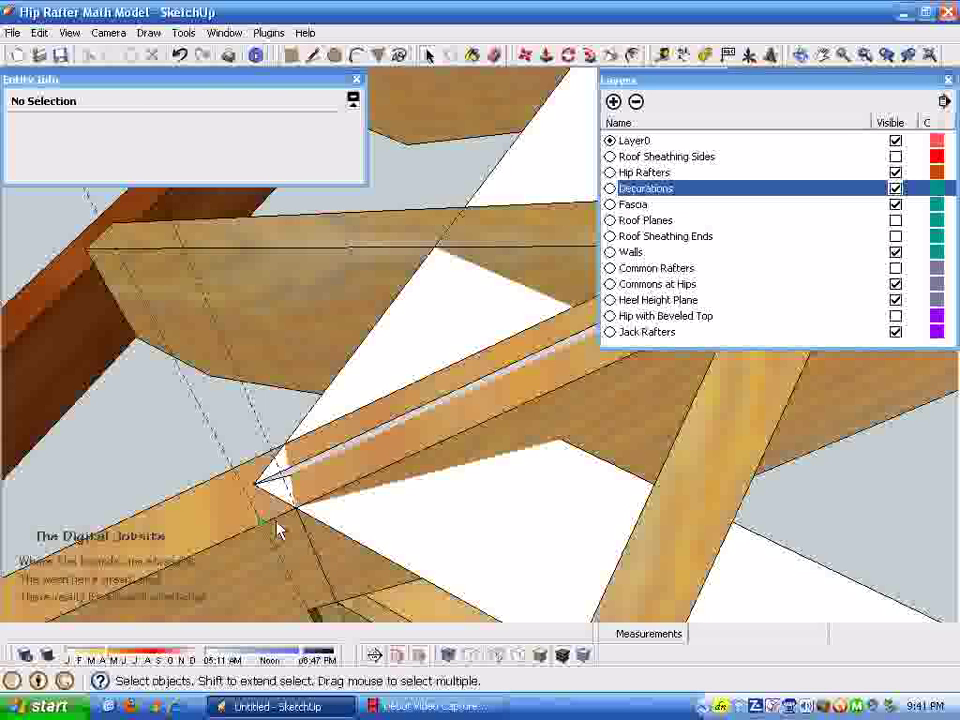
{"action": "left_click", "coordinate": [278, 530]}
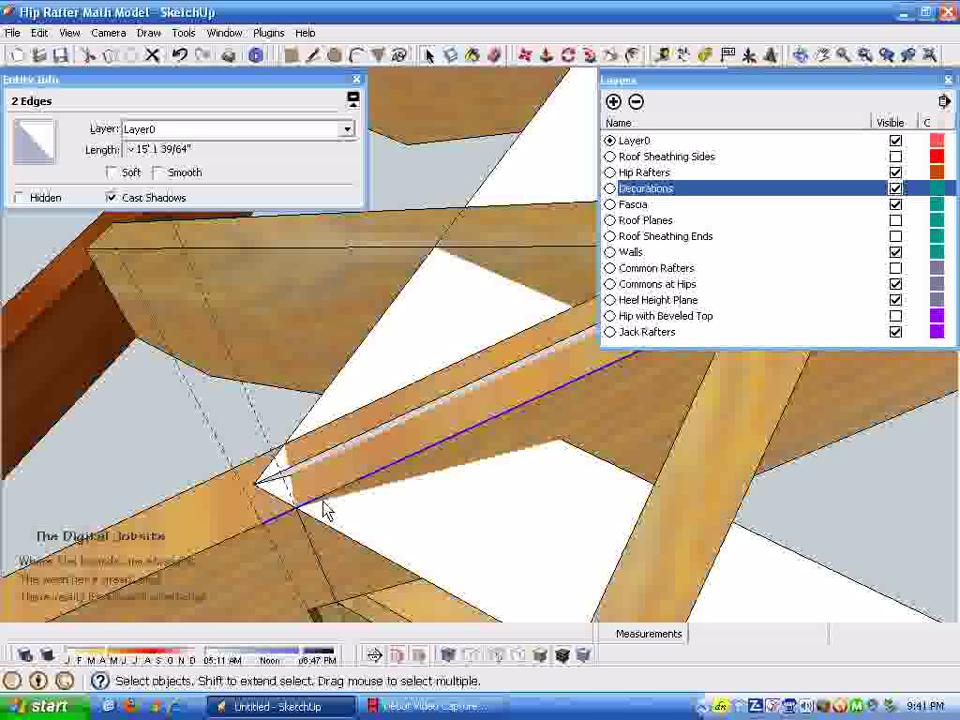
- Draw a vertical heel height line about 5 3/4" long from the slope line's lower end to the wall's outer corner, and select it
{"action": "middle_click_drag", "start_coordinate": [193, 199], "coordinate": [664, 51]}
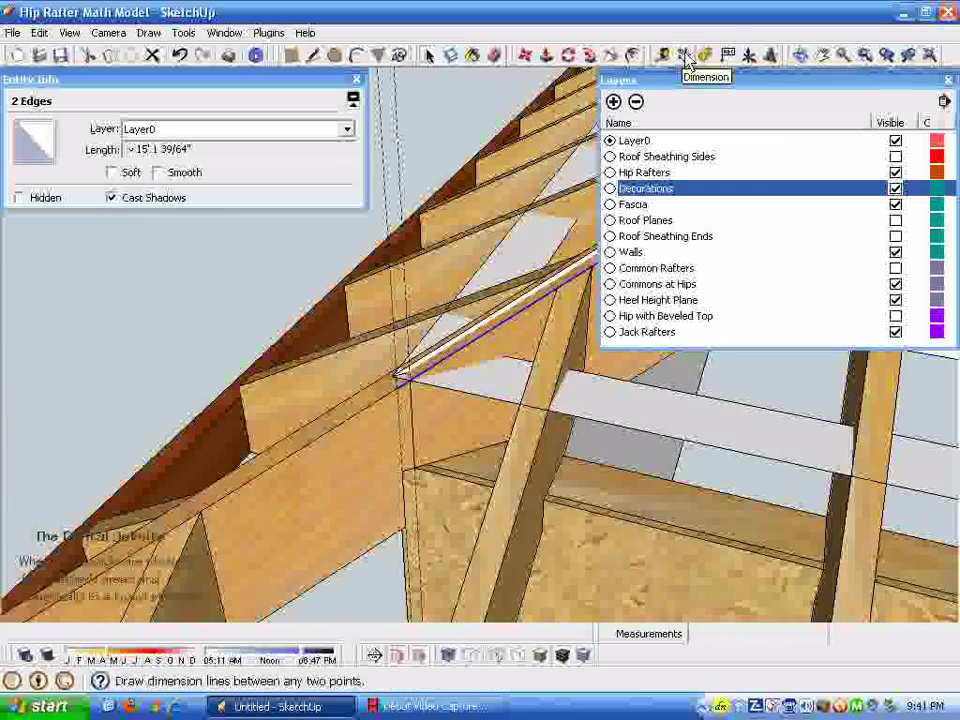
{"action": "middle_click_drag", "start_coordinate": [664, 66], "coordinate": [340, 44]}
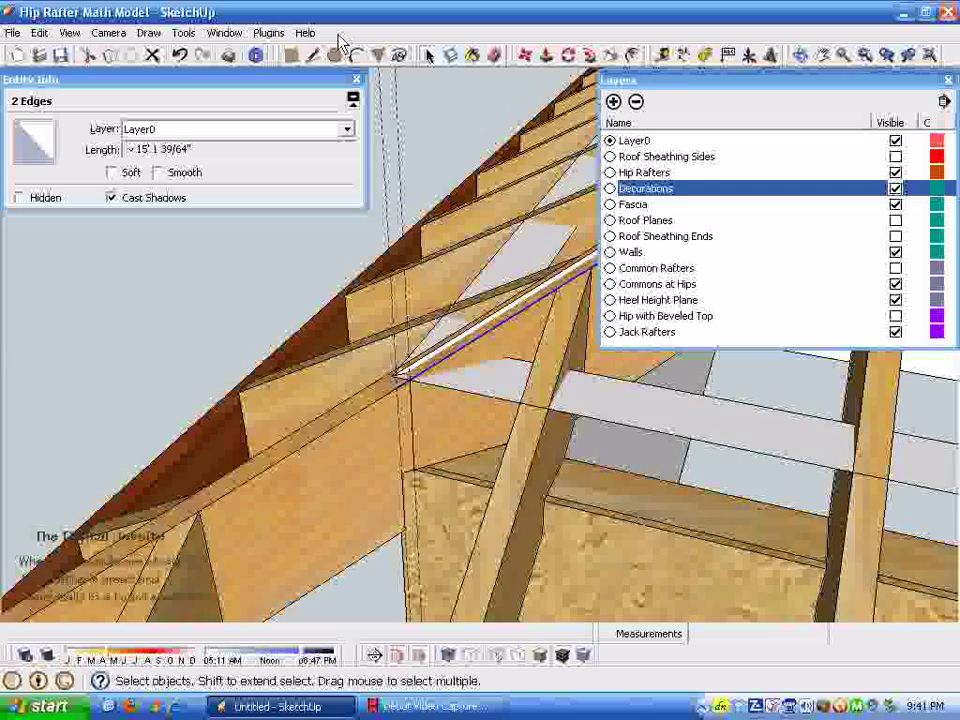
{"action": "left_click", "coordinate": [318, 60]}
{"action": "middle_click_drag", "start_coordinate": [400, 250], "coordinate": [418, 408]}
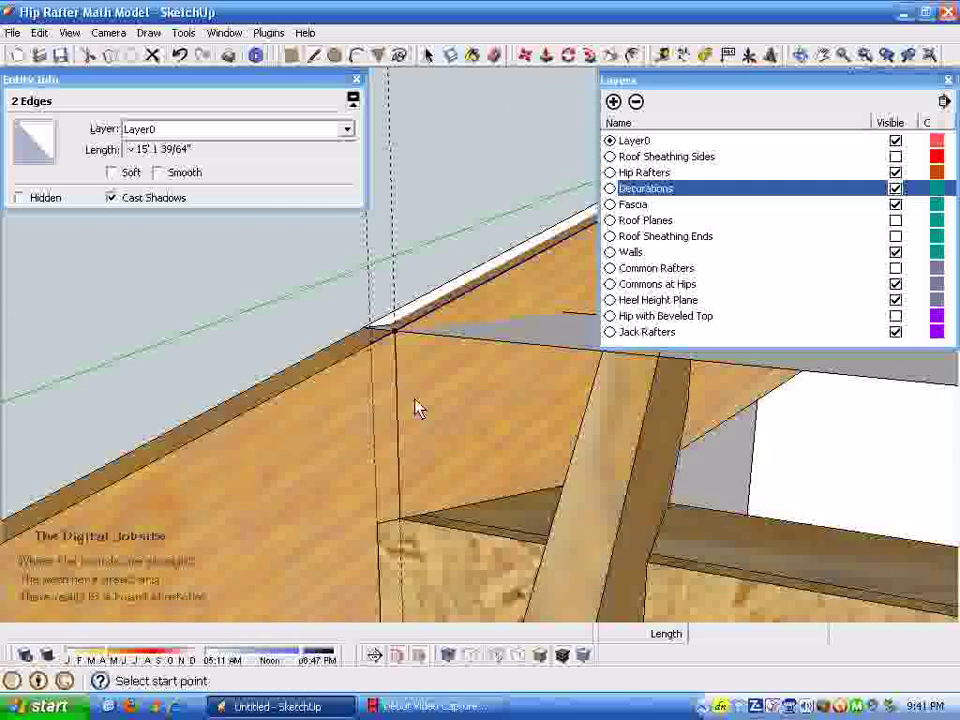
{"action": "left_click", "coordinate": [374, 350]}
{"action": "left_click", "coordinate": [379, 521]}
{"action": "key", "text": "space"}
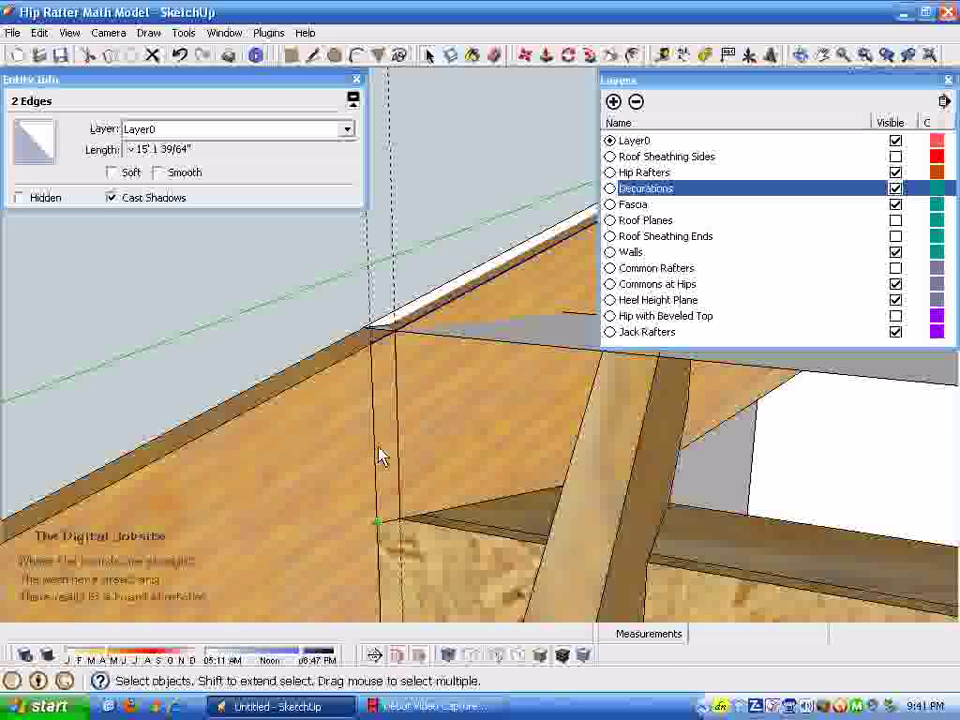
{"action": "left_click", "coordinate": [374, 450]}
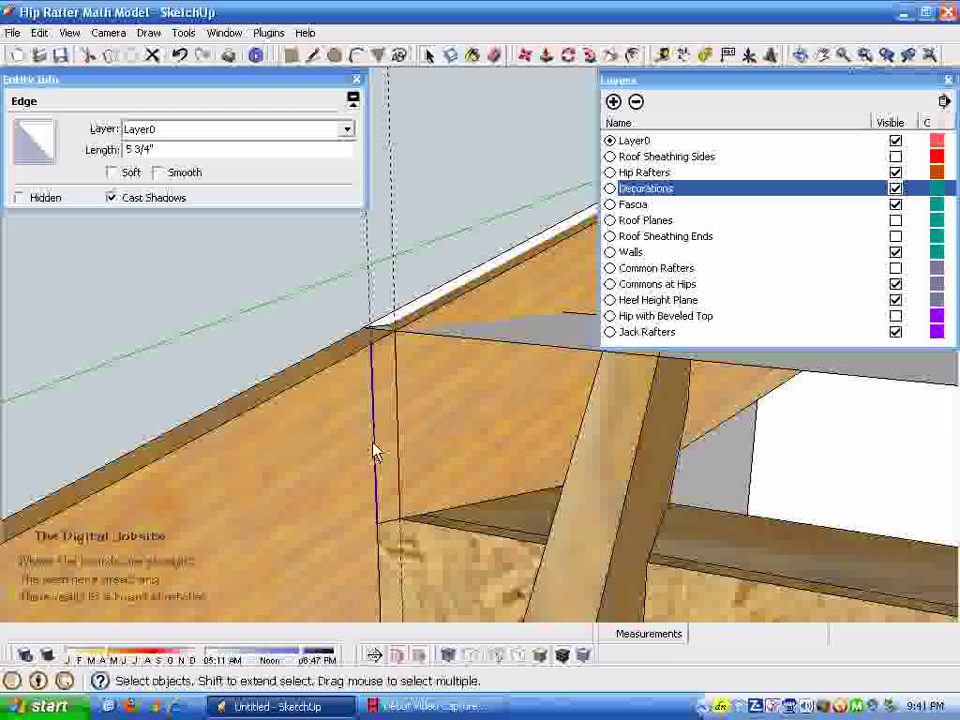
- Try to place a guide parallel to the hip rafter's top side edge through the top of the wall's outer corner
{"action": "scroll", "coordinate": [527, 199], "scroll_direction": "up", "scroll_amount": 2}
{"action": "left_click", "coordinate": [663, 57]}
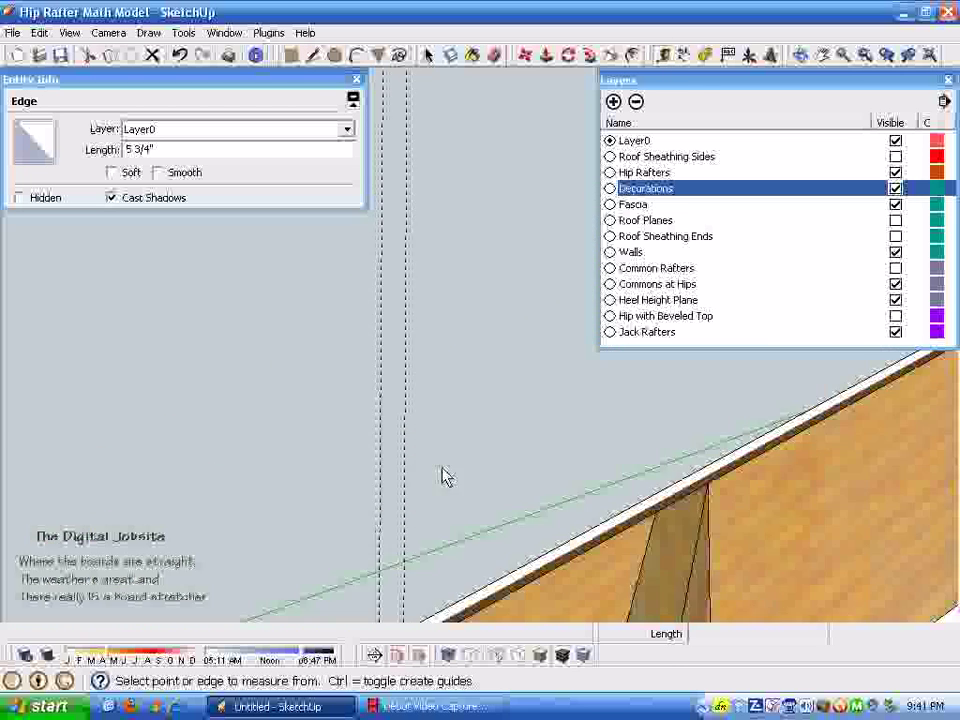
{"action": "middle_click_drag", "start_coordinate": [443, 476], "coordinate": [320, 338]}
{"action": "left_click", "coordinate": [271, 288]}
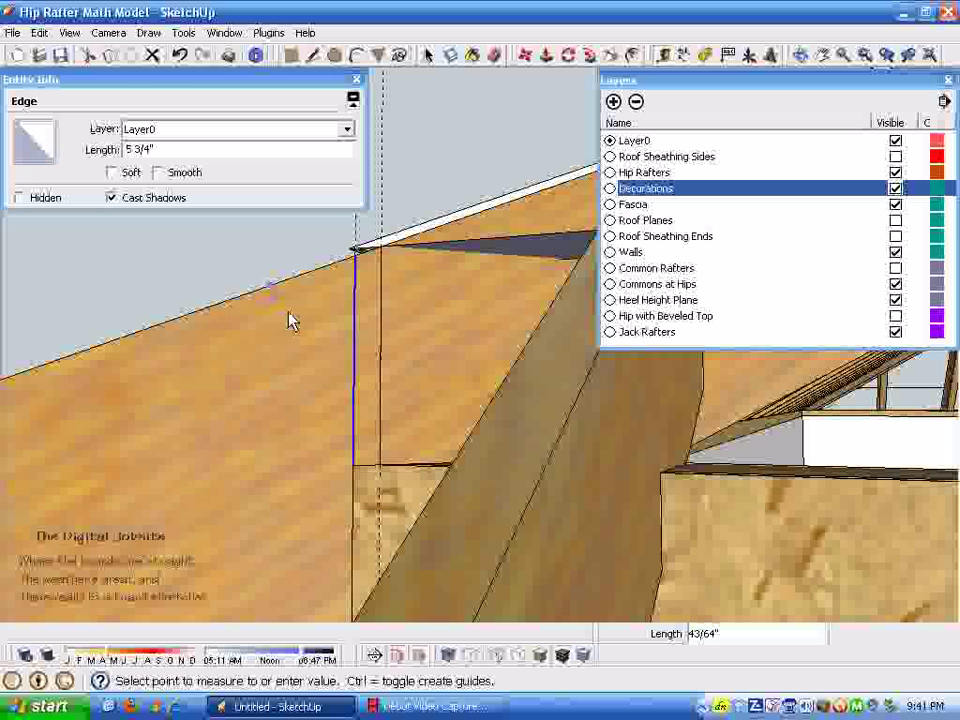
{"action": "left_click", "coordinate": [357, 472]}
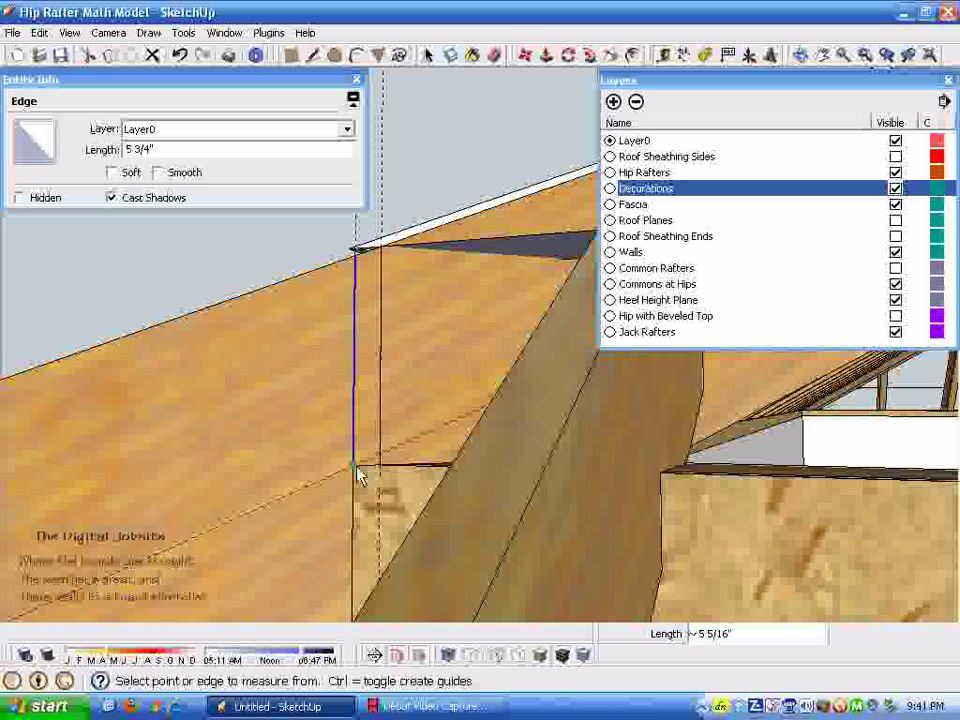
{"action": "middle_click_drag", "start_coordinate": [357, 475], "coordinate": [392, 508]}
{"action": "key", "text": "space"}
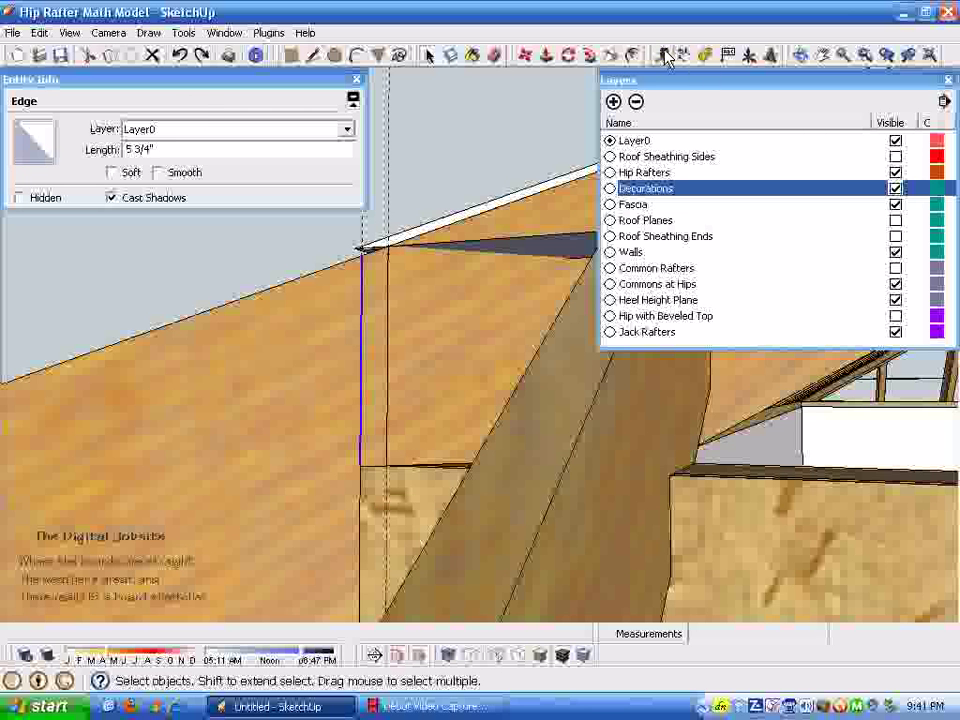
- Create a sloped guide parallel to the hip rafter's top side edge, passing through the lower end of the 5 3/4" heel height line
{"action": "left_click", "coordinate": [317, 274]}
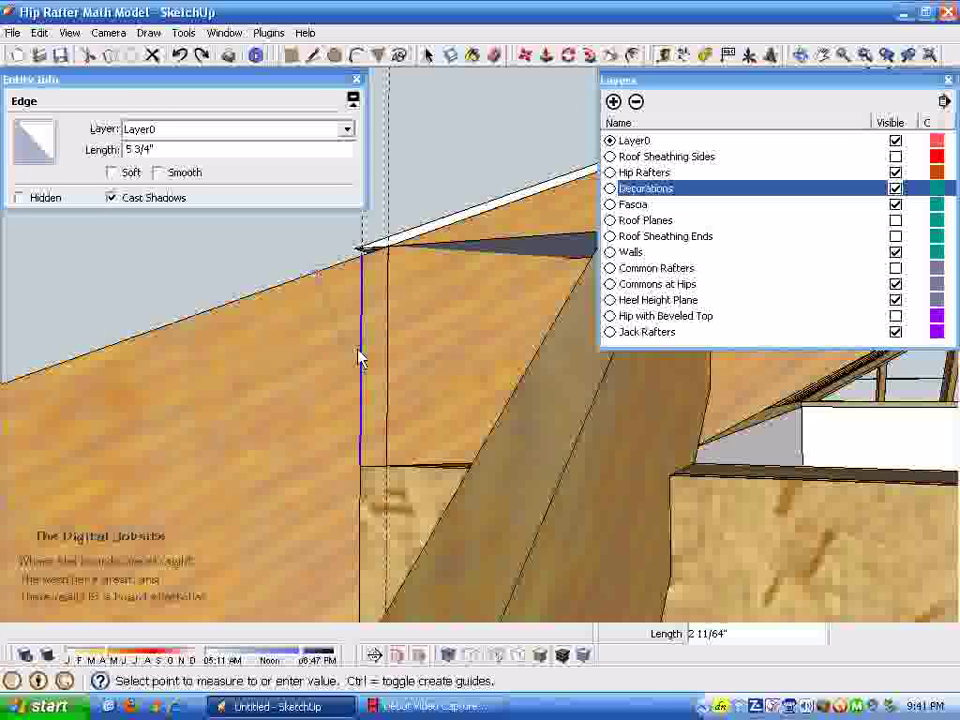
{"action": "left_click", "coordinate": [362, 472]}
{"action": "middle_click_drag", "start_coordinate": [358, 405], "coordinate": [370, 84]}
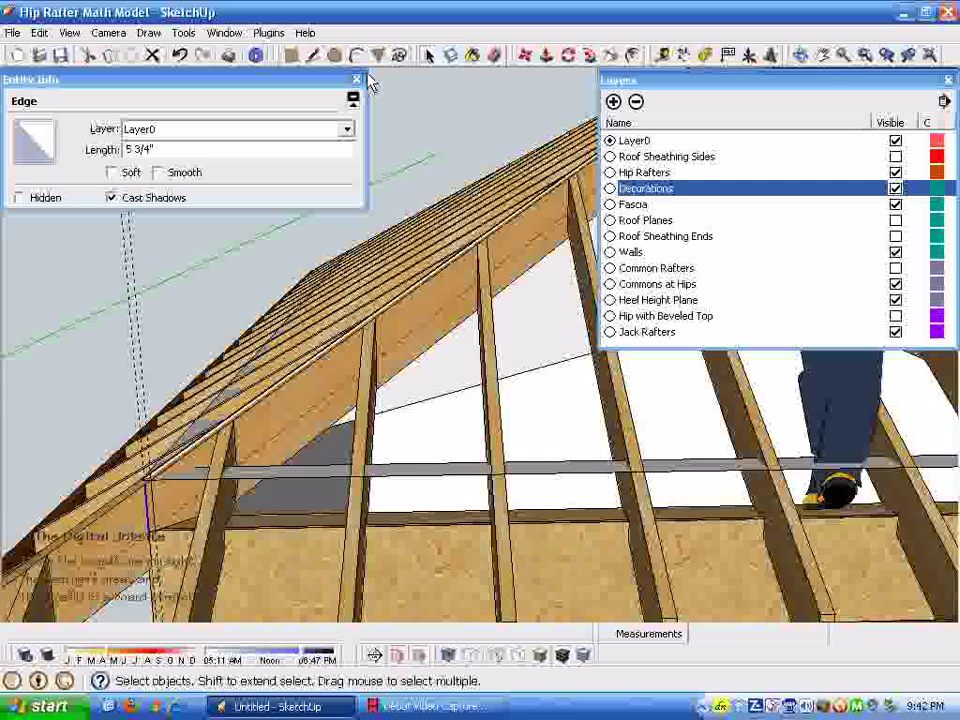
- Examine the jack rafters at the hip and the cut stack on the sawhorses, selecting the Hip Jacks#1 component
{"action": "middle_click_drag", "start_coordinate": [203, 502], "coordinate": [113, 565]}
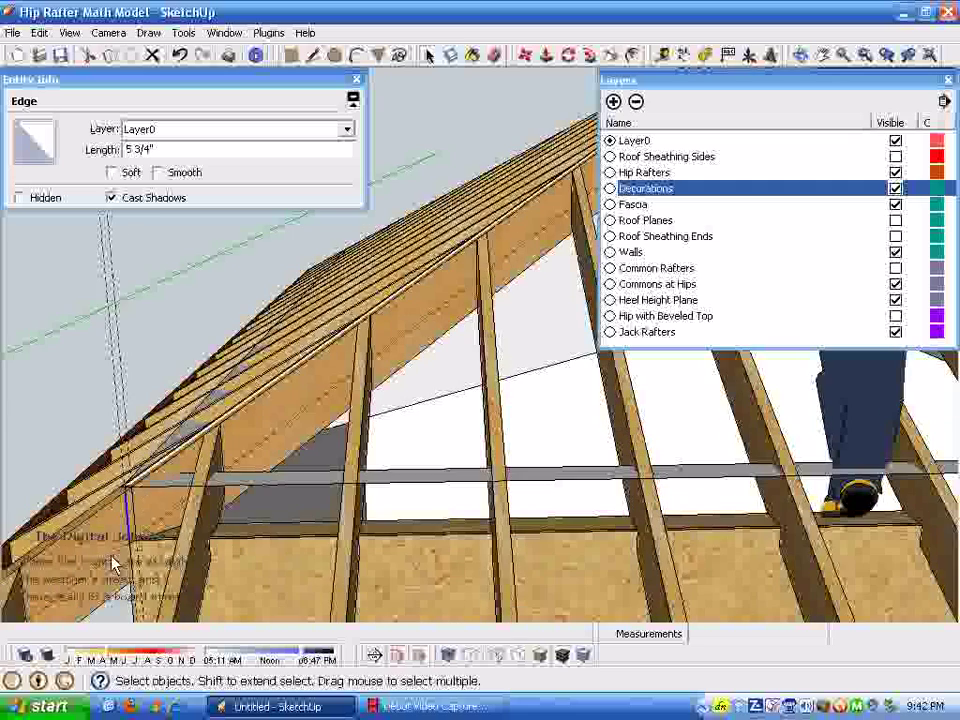
{"action": "middle_click_drag", "start_coordinate": [135, 512], "coordinate": [454, 326]}
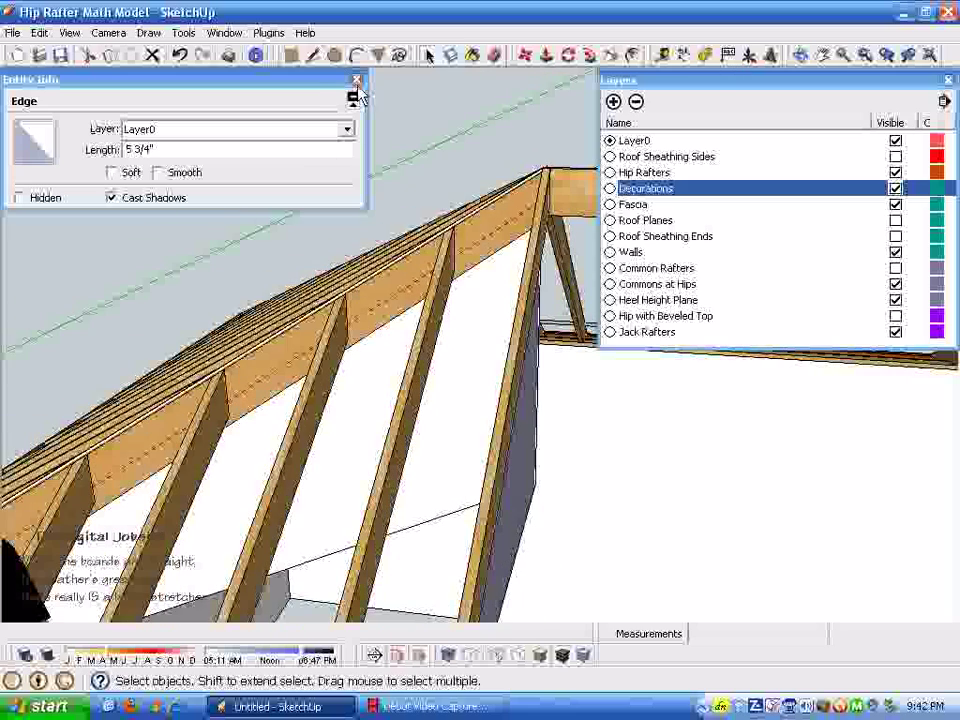
{"action": "left_click", "coordinate": [719, 88]}
{"action": "middle_click_drag", "start_coordinate": [640, 380], "coordinate": [490, 560]}
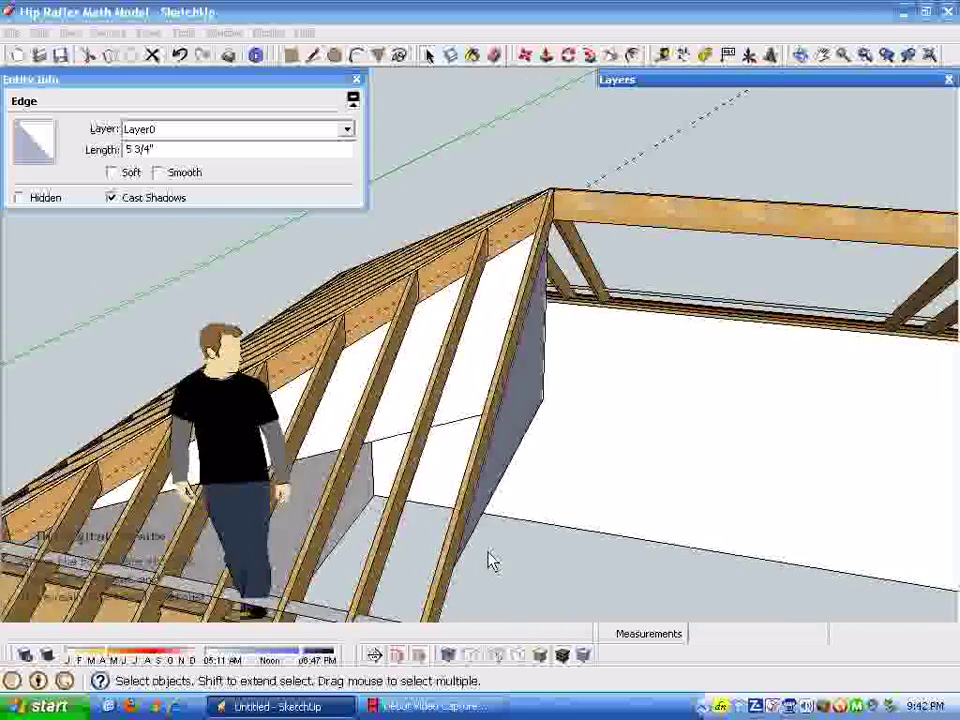
{"action": "left_click", "coordinate": [814, 87]}
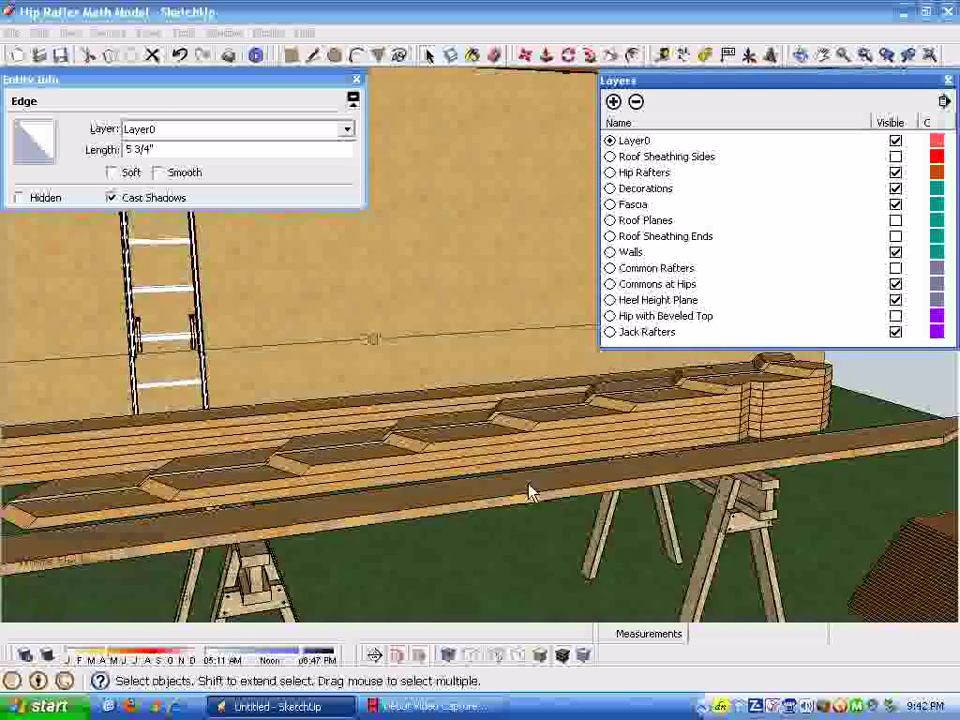
{"action": "left_click", "coordinate": [583, 467]}
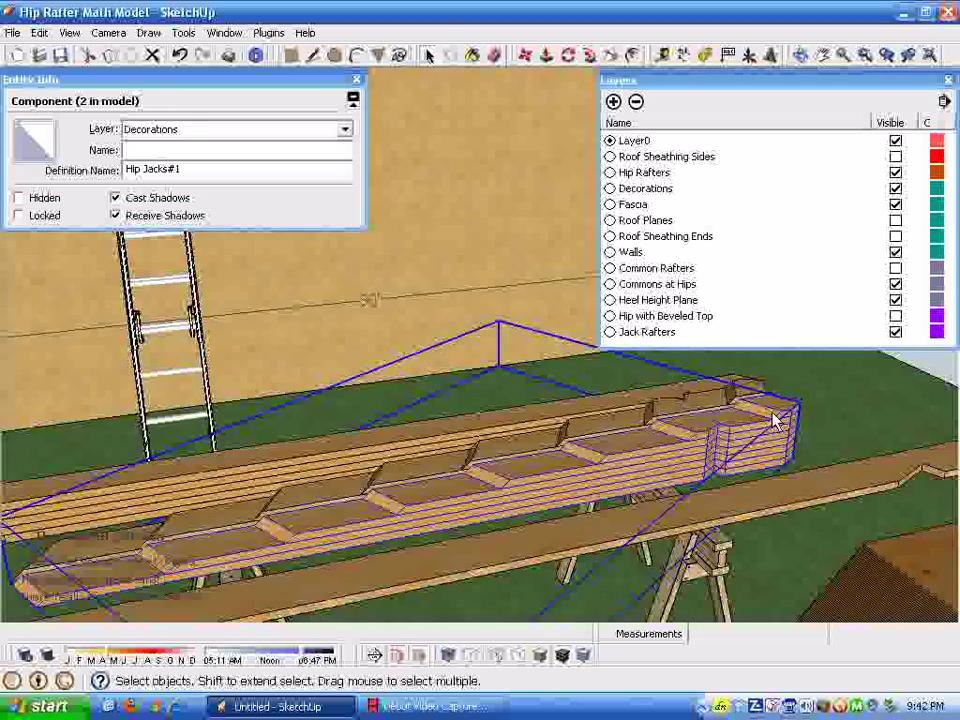
{"action": "left_click", "coordinate": [870, 418]}
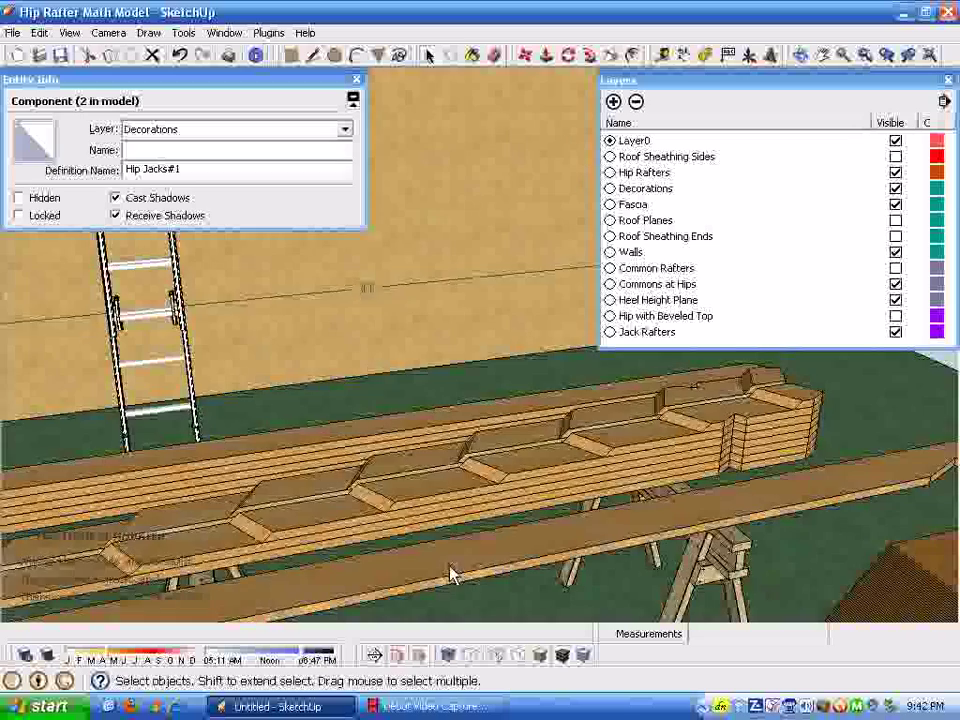
{"action": "left_click", "coordinate": [96, 504]}
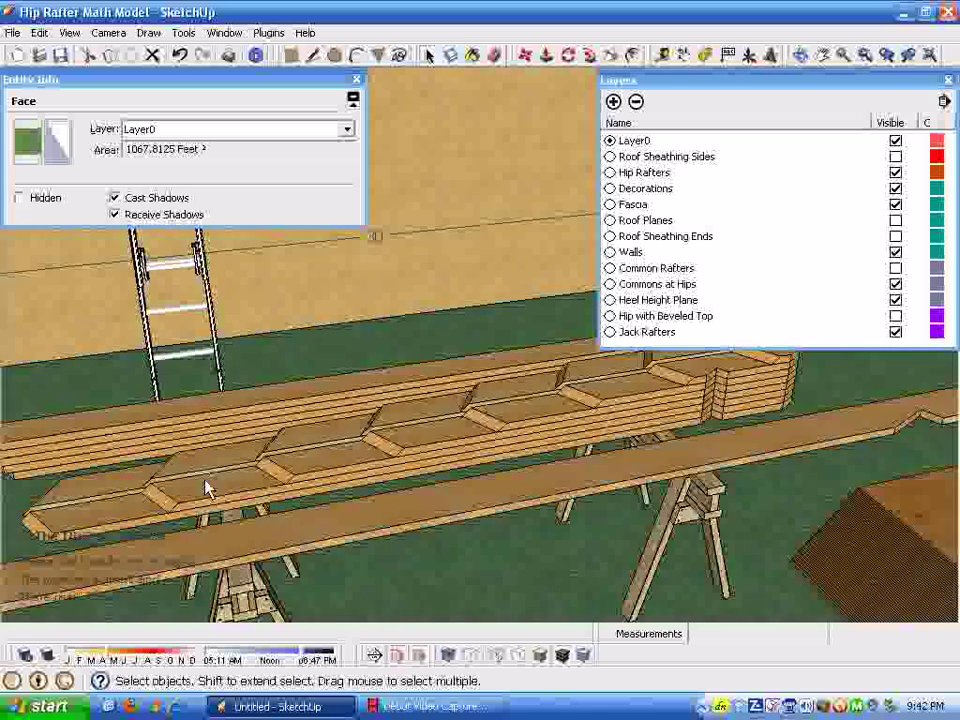
- Move the rear-facing set of the stacked hip jacks about 2' 2" away from its matching set, toward the house wall
{"action": "left_click", "coordinate": [330, 447]}
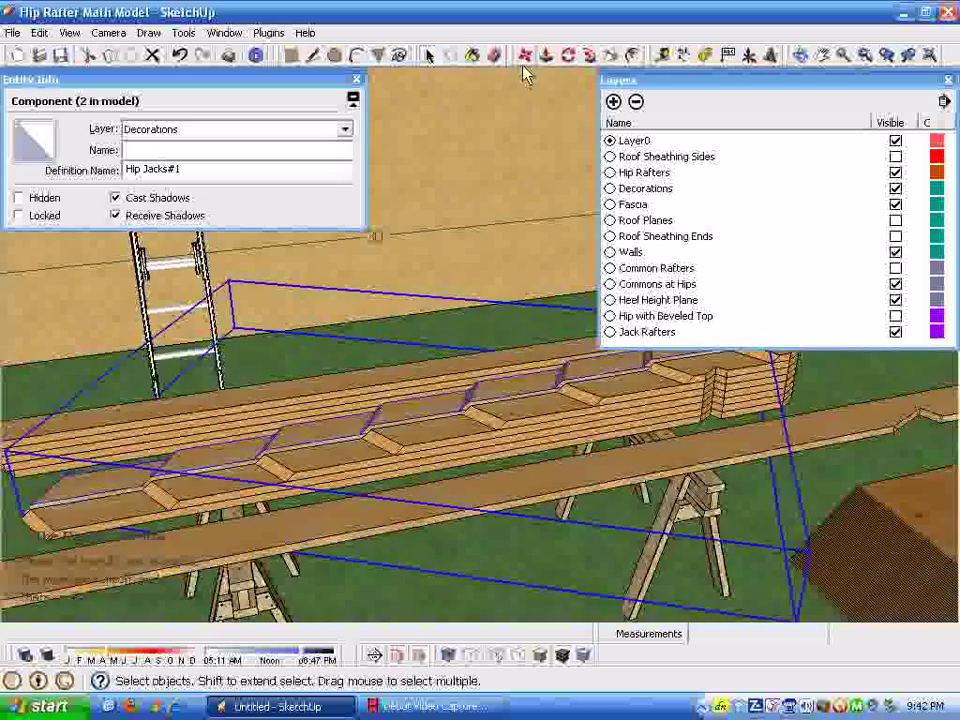
{"action": "left_click", "coordinate": [524, 55]}
{"action": "left_click", "coordinate": [538, 435]}
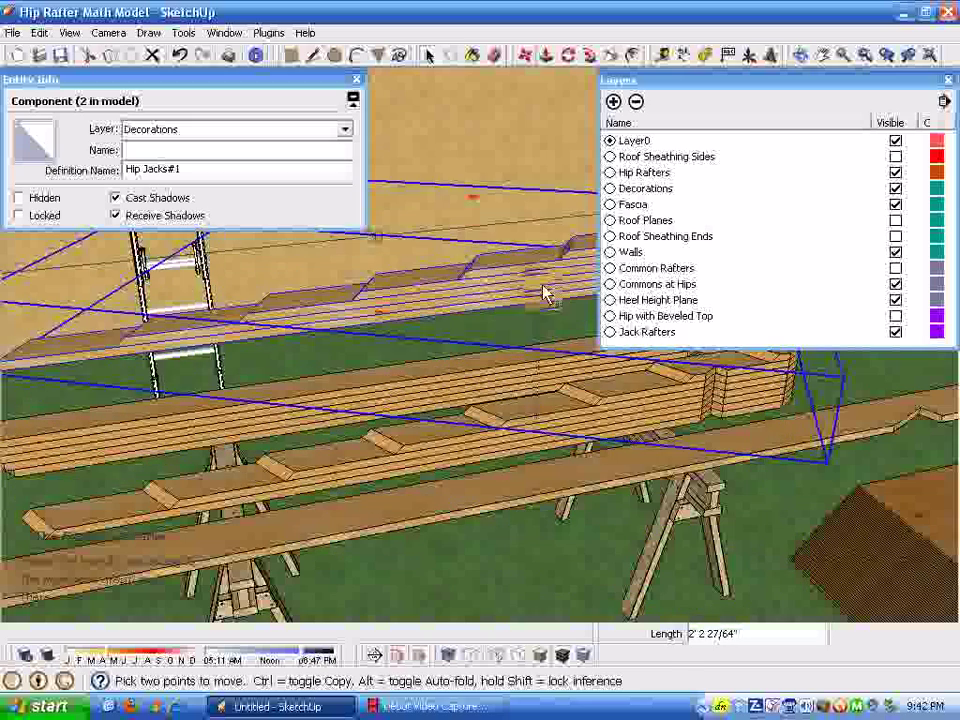
{"action": "left_click", "coordinate": [546, 293]}
{"action": "key", "text": "space"}
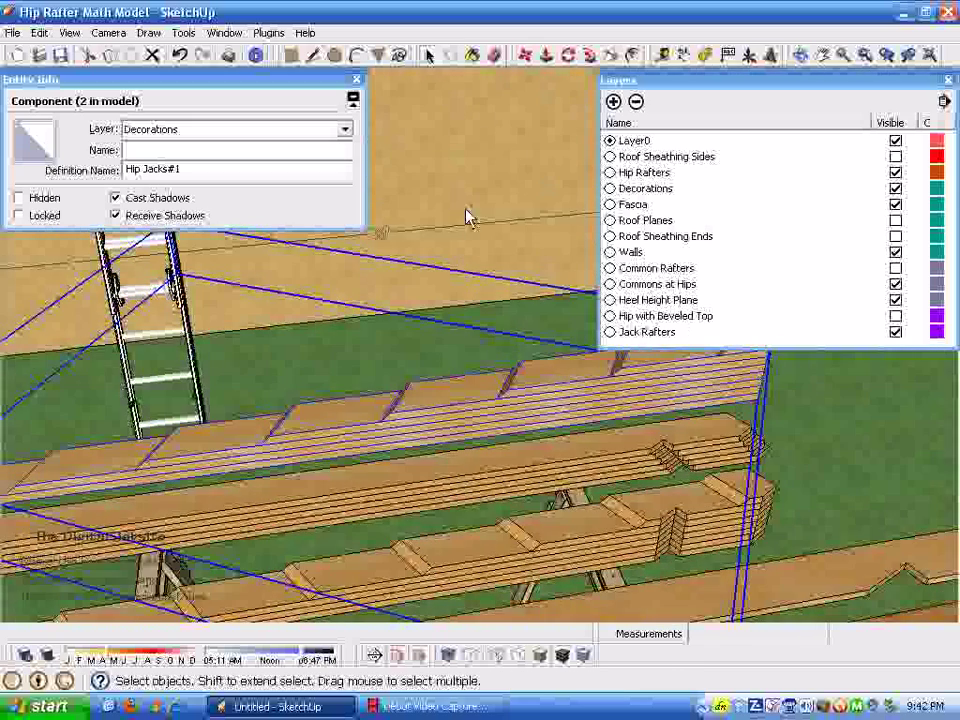
- Hide the Decorations layer and collapse the entity information and layer windows to clear the view
{"action": "left_click", "coordinate": [321, 79]}
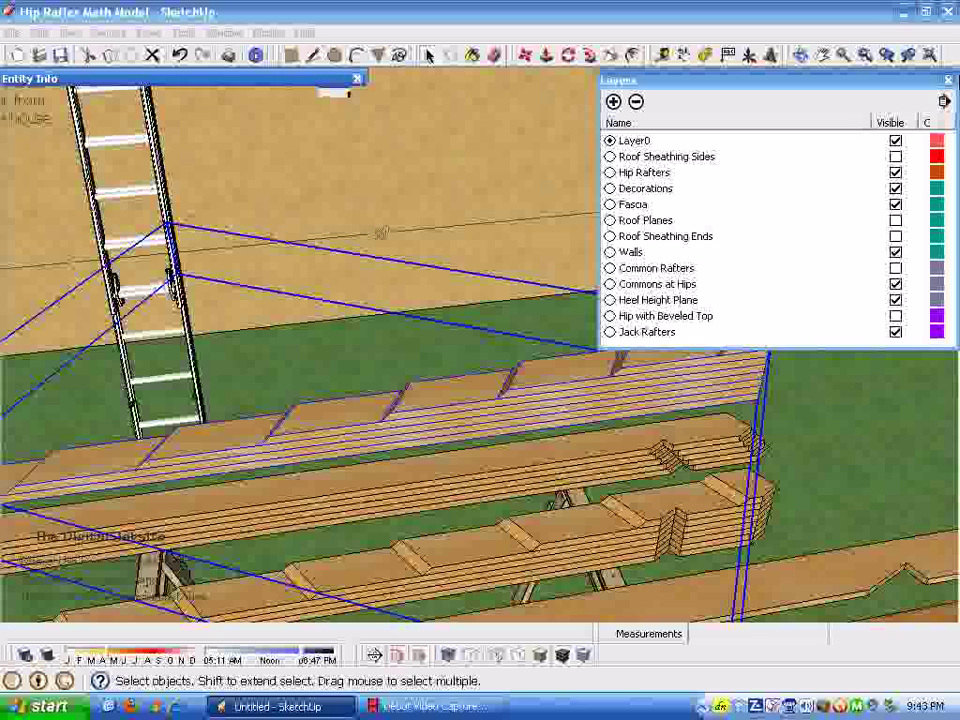
{"action": "left_click", "coordinate": [896, 190]}
{"action": "left_click", "coordinate": [896, 190]}
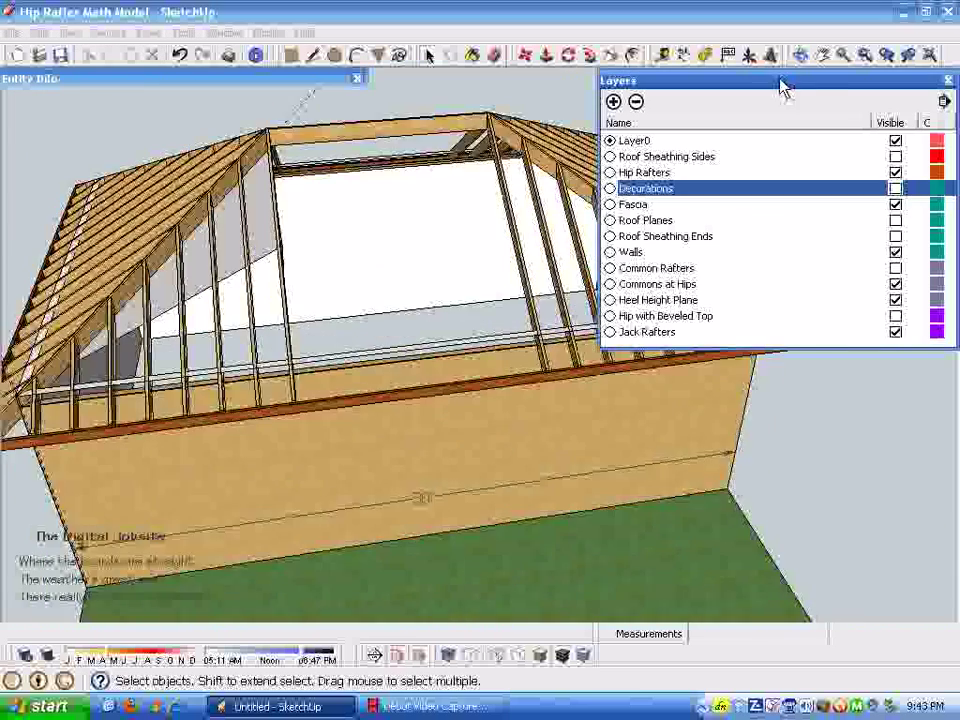
{"action": "left_click", "coordinate": [783, 88]}
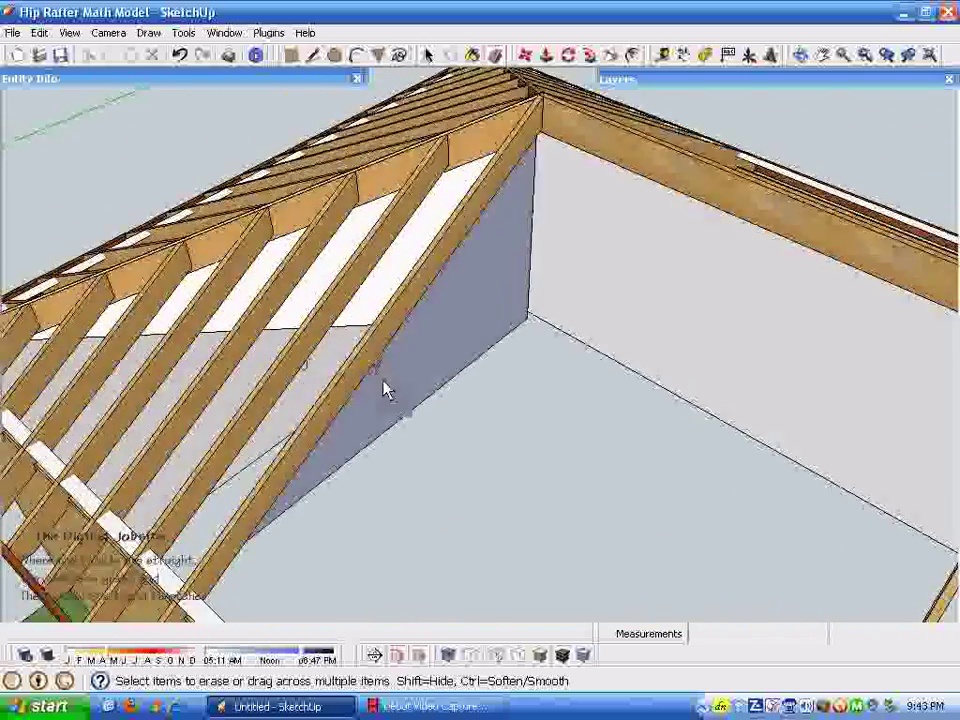
- Draw a line about 10' long on the longest hip jack's top edge from the heel height plane to the hip, and show its entity information
{"action": "key", "text": "space"}
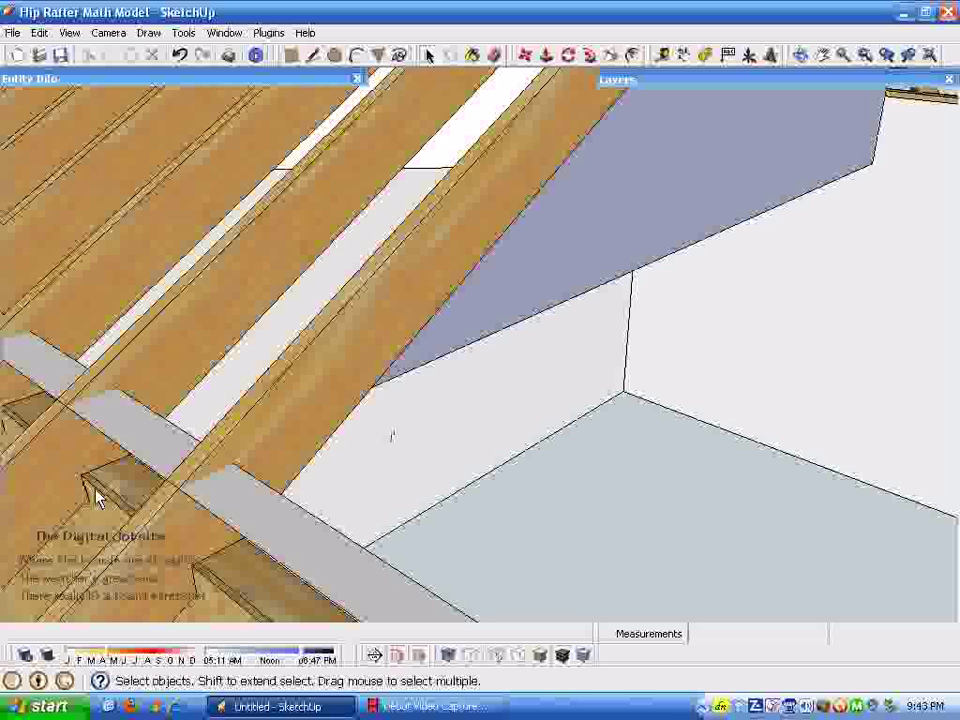
{"action": "left_click", "coordinate": [66, 414]}
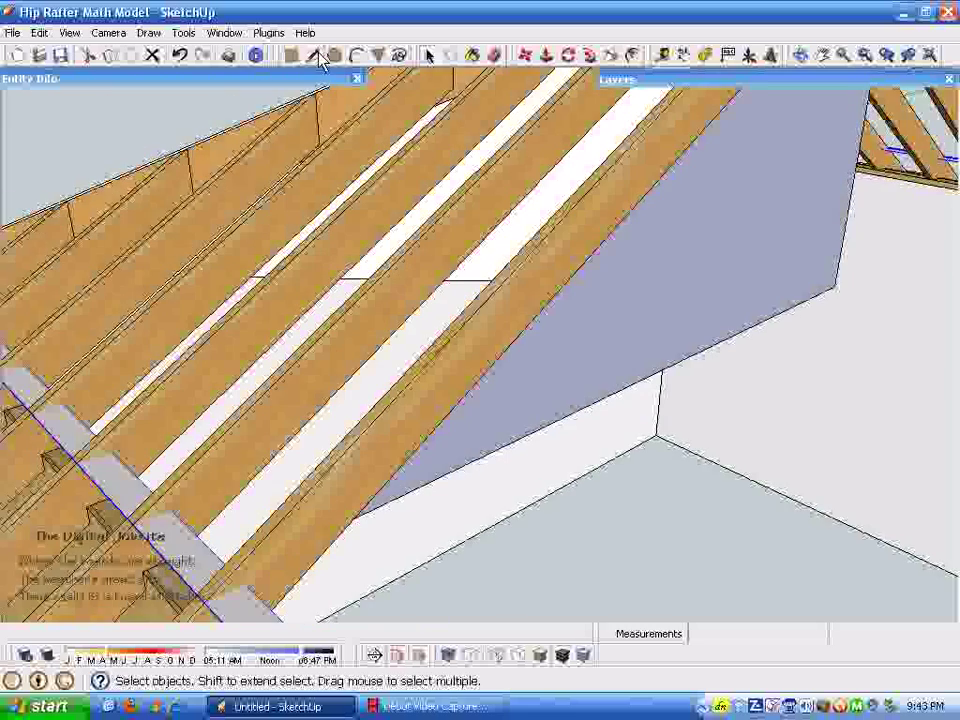
{"action": "left_click", "coordinate": [311, 55]}
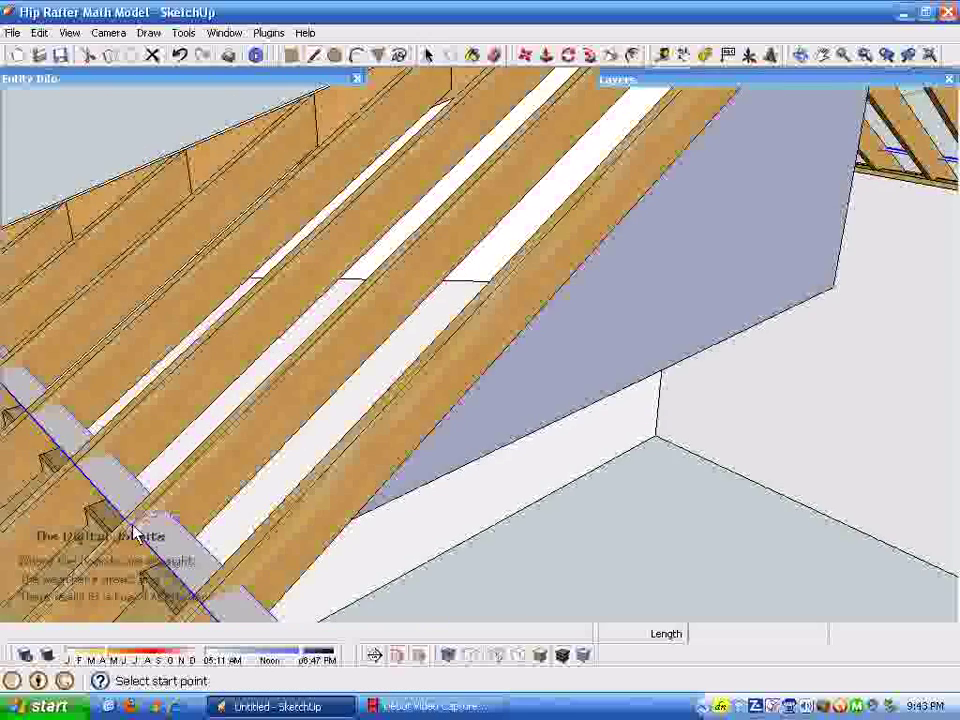
{"action": "left_click", "coordinate": [104, 400]}
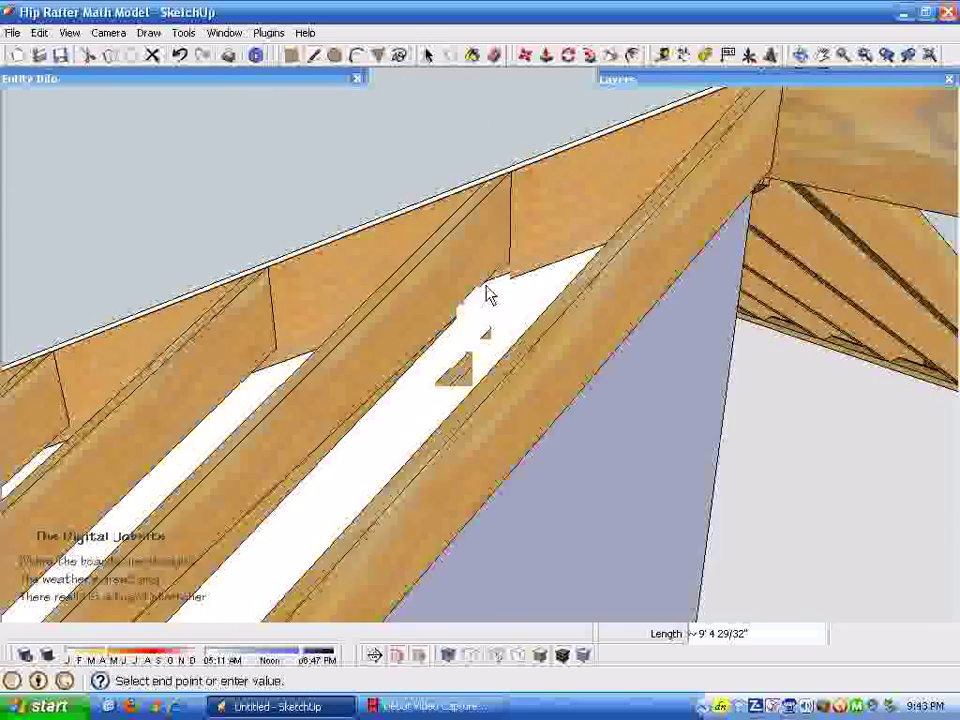
{"action": "key", "text": "space"}
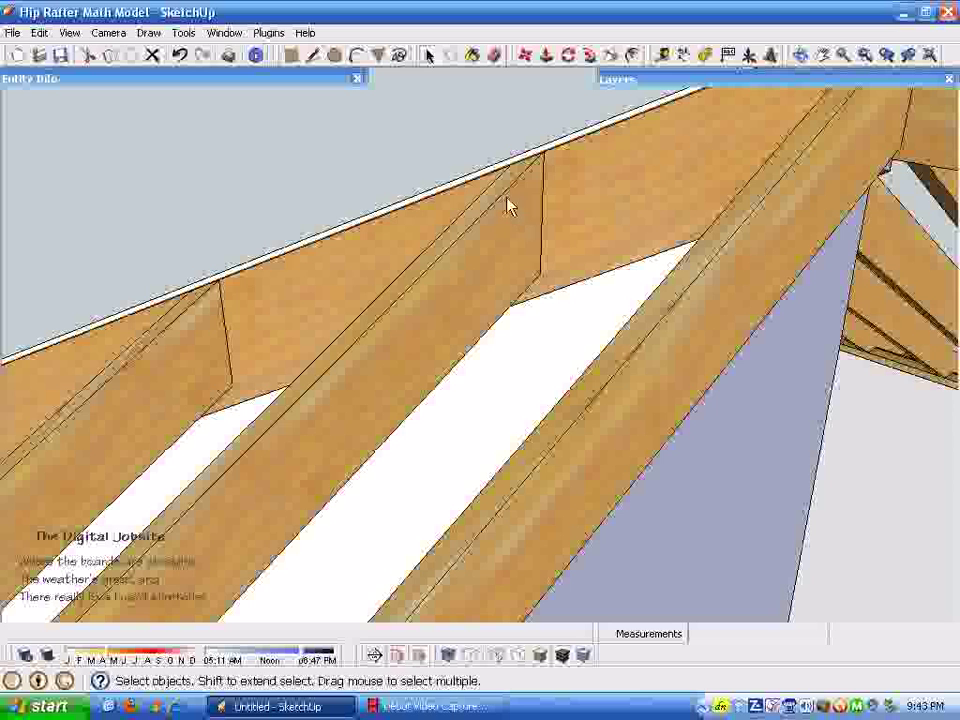
{"action": "left_click", "coordinate": [508, 205]}
{"action": "left_click", "coordinate": [508, 202]}
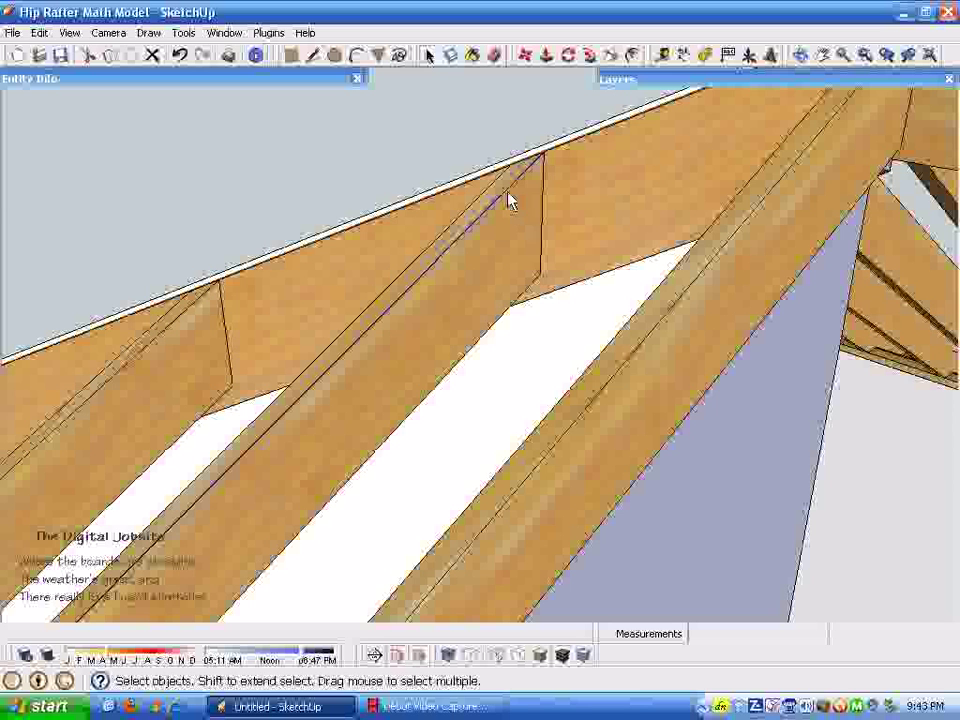
{"action": "right_click", "coordinate": [508, 202]}
{"action": "left_click", "coordinate": [530, 201]}
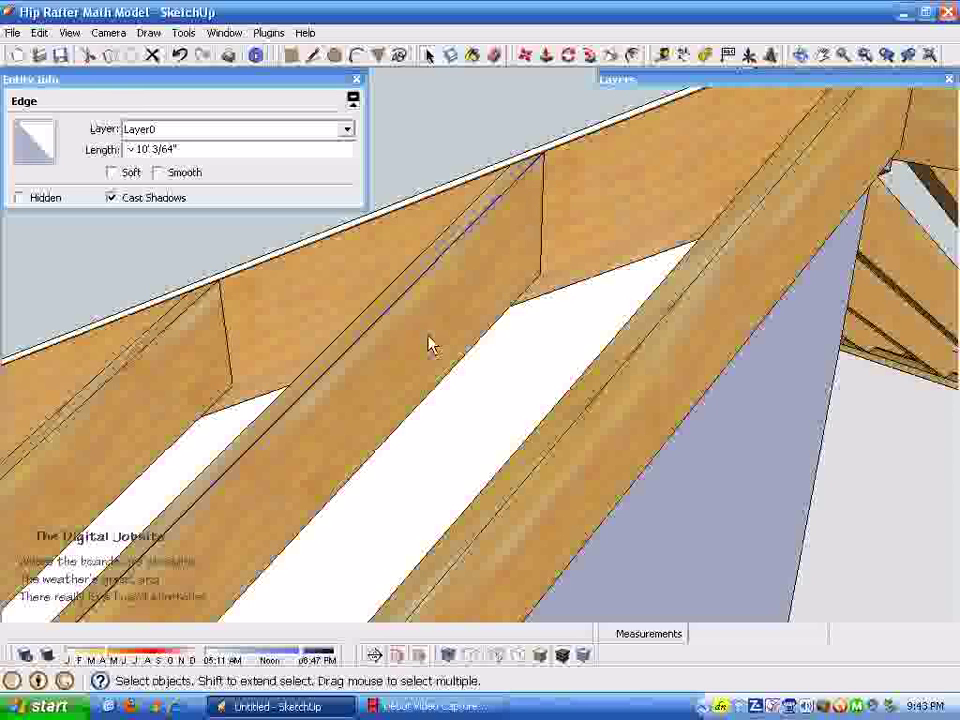
- Draw a line about 8' 5 1/2" long along the second-longest hip jack's top edge from the heel height plane to the hip, and select it
{"action": "middle_click_drag", "start_coordinate": [278, 390], "coordinate": [325, 65]}
{"action": "left_click", "coordinate": [318, 58]}
{"action": "scroll", "coordinate": [572, 293], "scroll_direction": "up", "scroll_amount": 3}
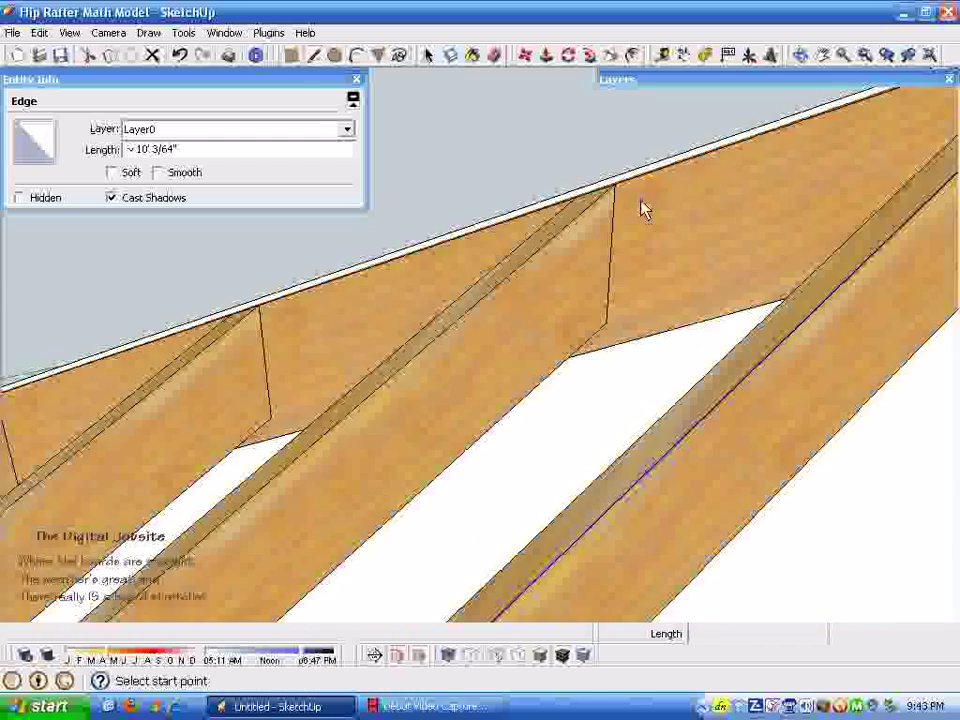
{"action": "left_click", "coordinate": [619, 190]}
{"action": "middle_click_drag", "start_coordinate": [619, 190], "coordinate": [221, 553]}
{"action": "key", "text": "space"}
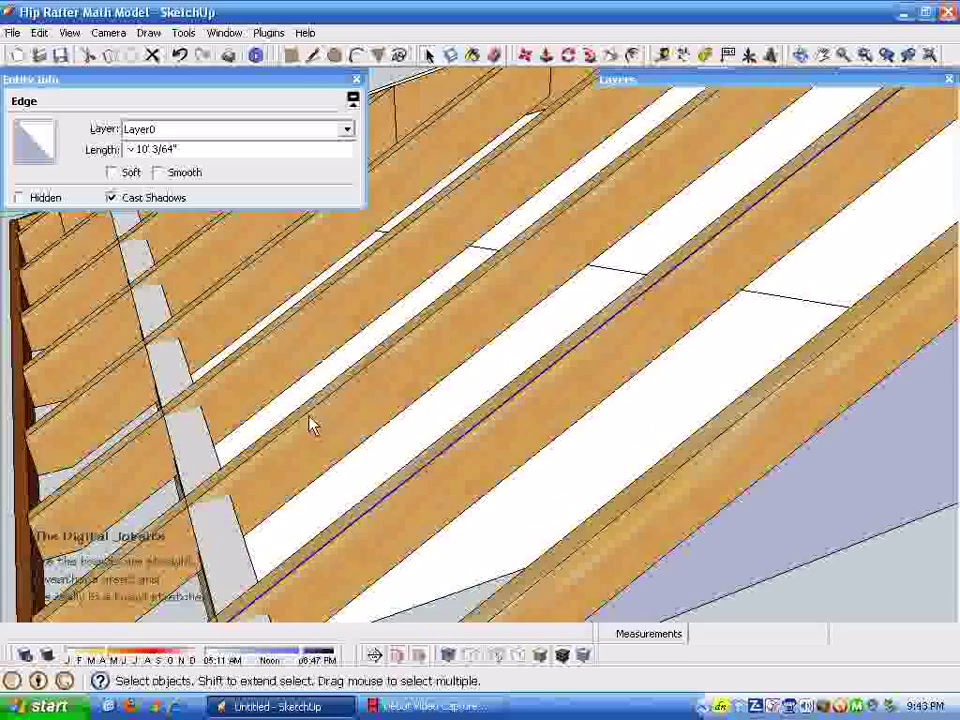
{"action": "left_click", "coordinate": [313, 425]}
{"action": "middle_click_drag", "start_coordinate": [311, 424], "coordinate": [664, 58]}
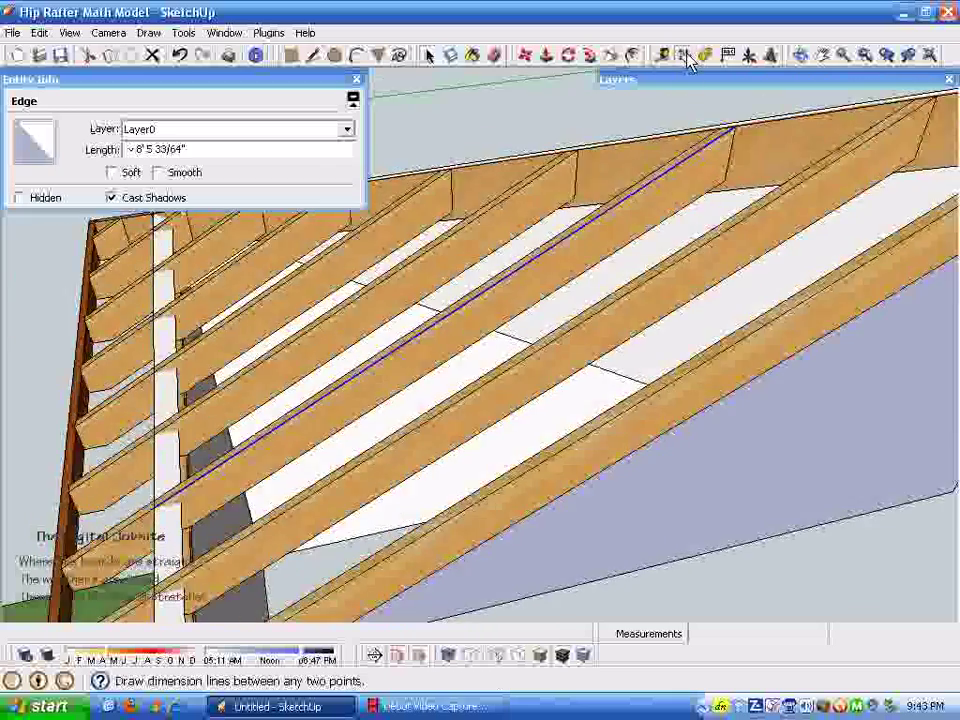
- Dimension the slope length of the second-longest hip jack between the heel height plane and the hip rafter
{"action": "left_click", "coordinate": [680, 57]}
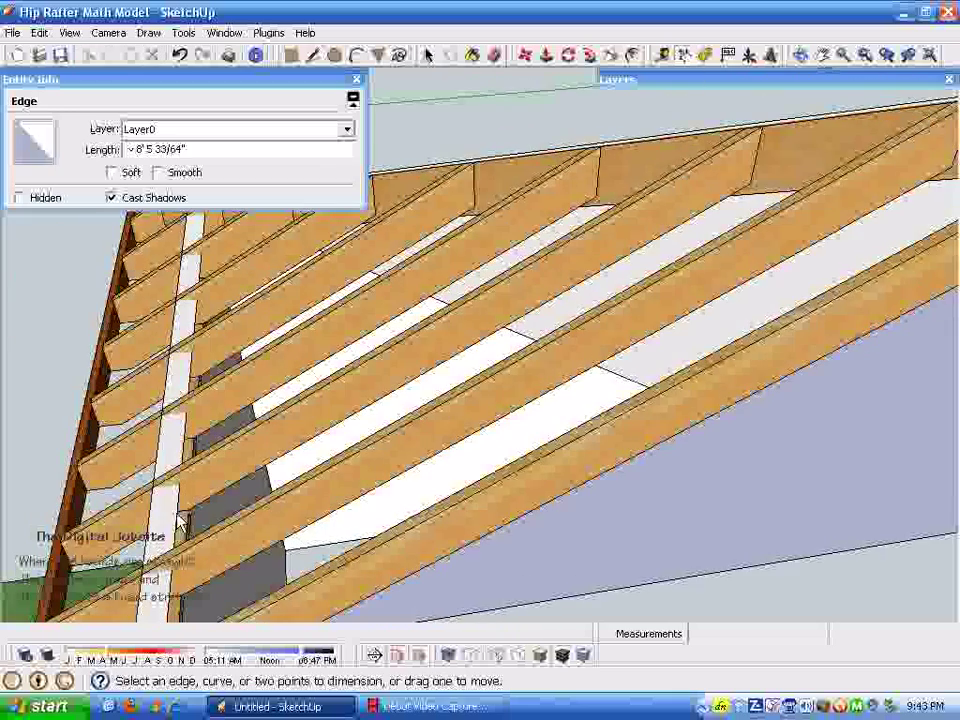
{"action": "left_click", "coordinate": [161, 499]}
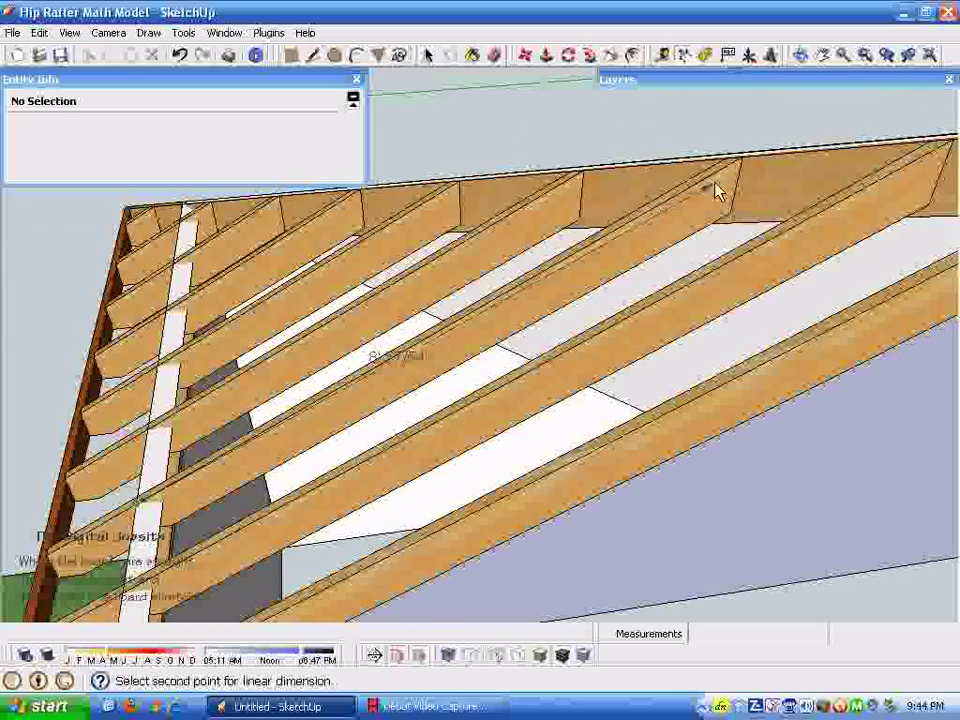
{"action": "left_click", "coordinate": [740, 163]}
{"action": "left_click", "coordinate": [707, 133]}
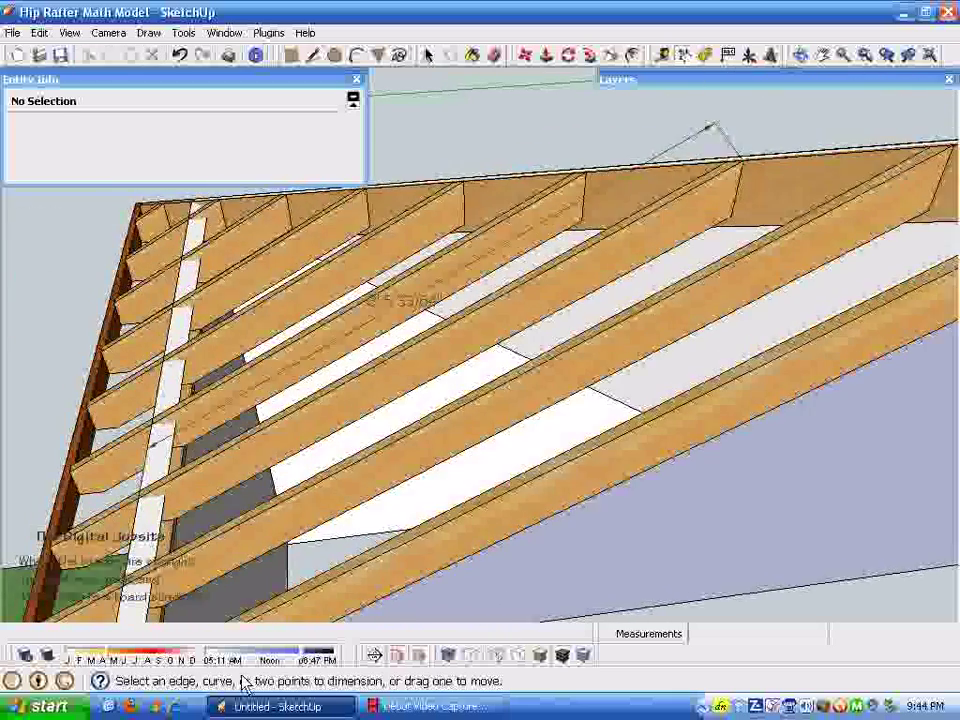
- Try to dimension the longest hip jack's top edge between the heel height plane and the hip rafter
{"action": "middle_click_drag", "start_coordinate": [707, 133], "coordinate": [197, 622]}
{"action": "left_click", "coordinate": [129, 521]}
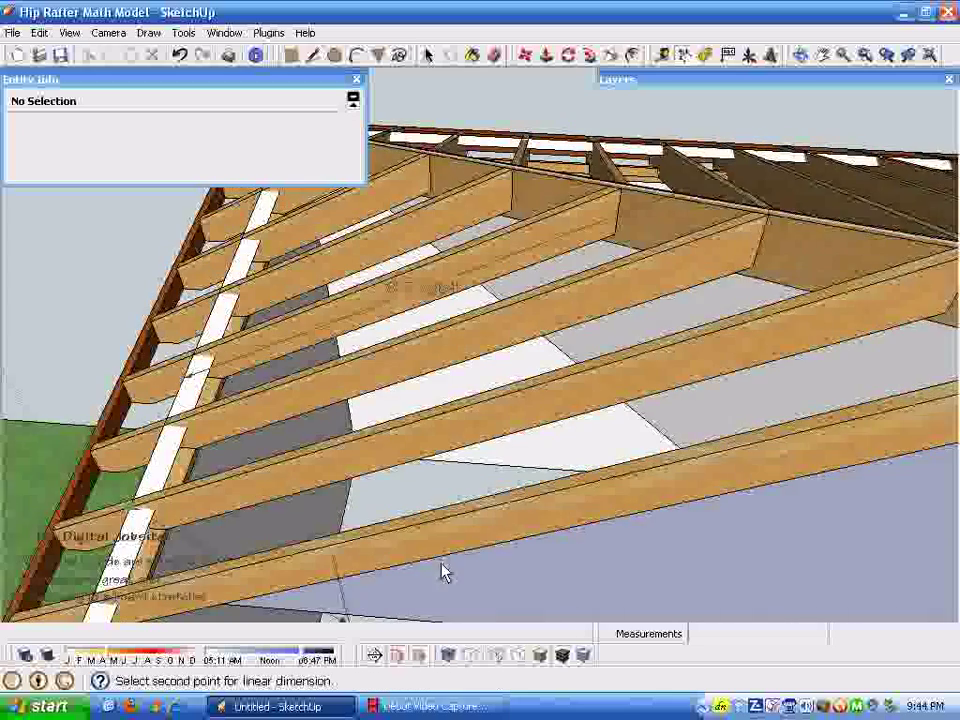
{"action": "middle_click_drag", "start_coordinate": [730, 493], "coordinate": [855, 302]}
{"action": "left_click", "coordinate": [855, 297]}
{"action": "left_click", "coordinate": [686, 354]}
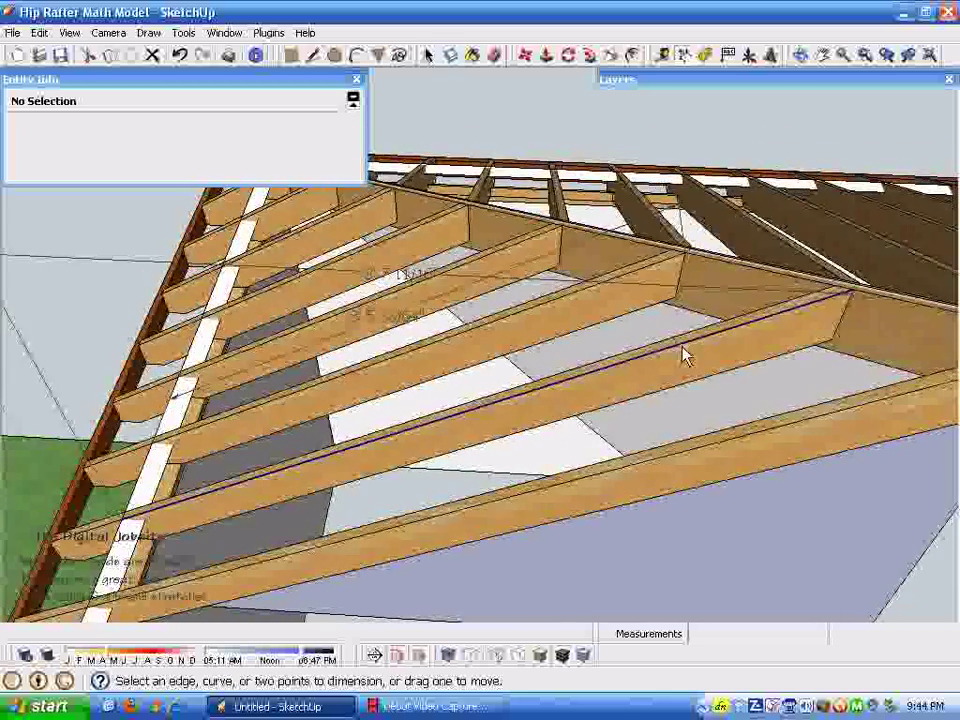
{"action": "middle_click_drag", "start_coordinate": [686, 354], "coordinate": [400, 477]}
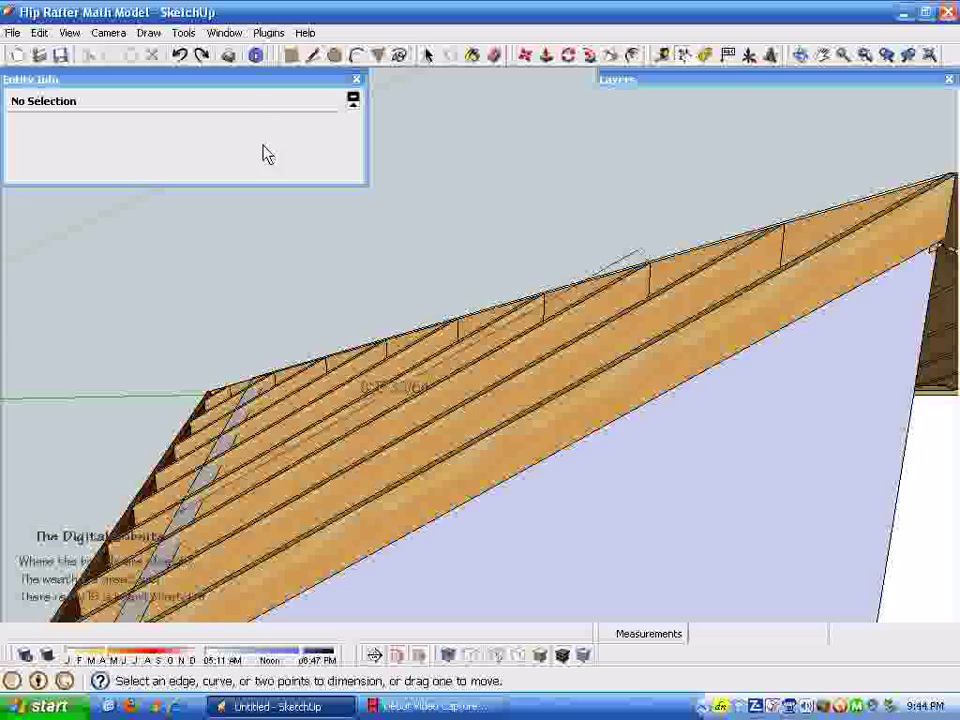
- Dimension the longest hip jack's slope length from the heel height plane to the hip, placing the dimension parallel to the rafter
{"action": "middle_click_drag", "start_coordinate": [380, 230], "coordinate": [545, 370]}
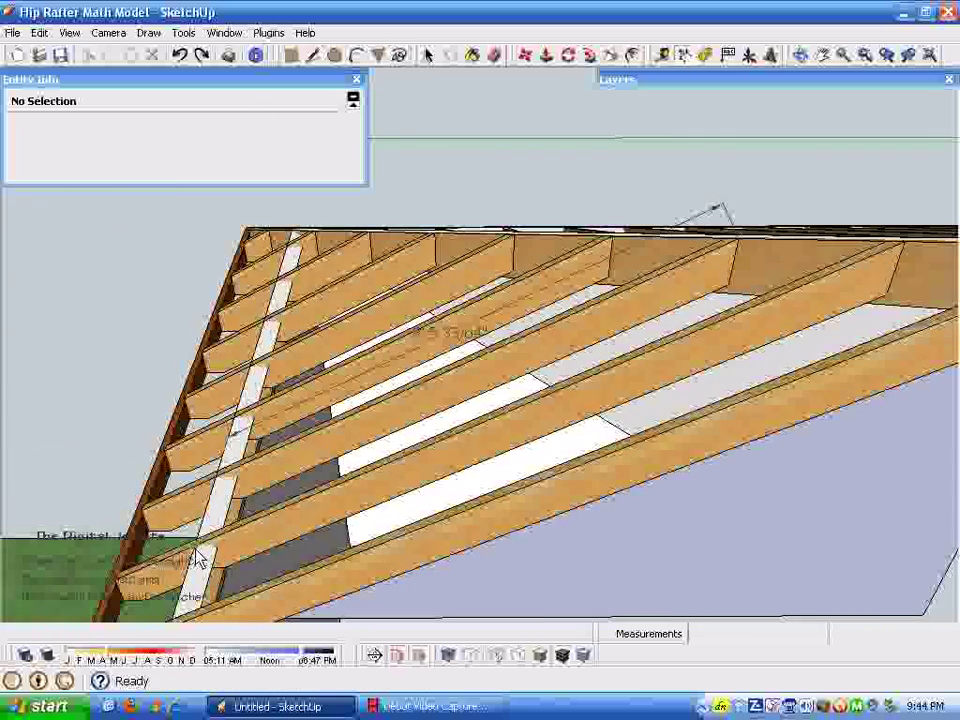
{"action": "left_click", "coordinate": [195, 545]}
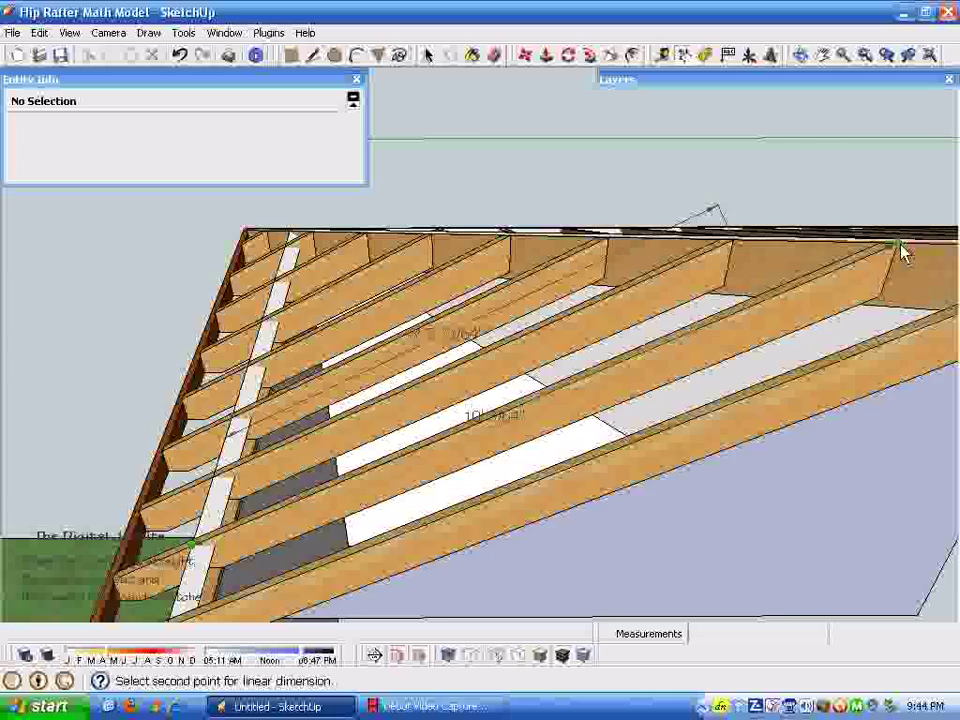
{"action": "left_click", "coordinate": [900, 256]}
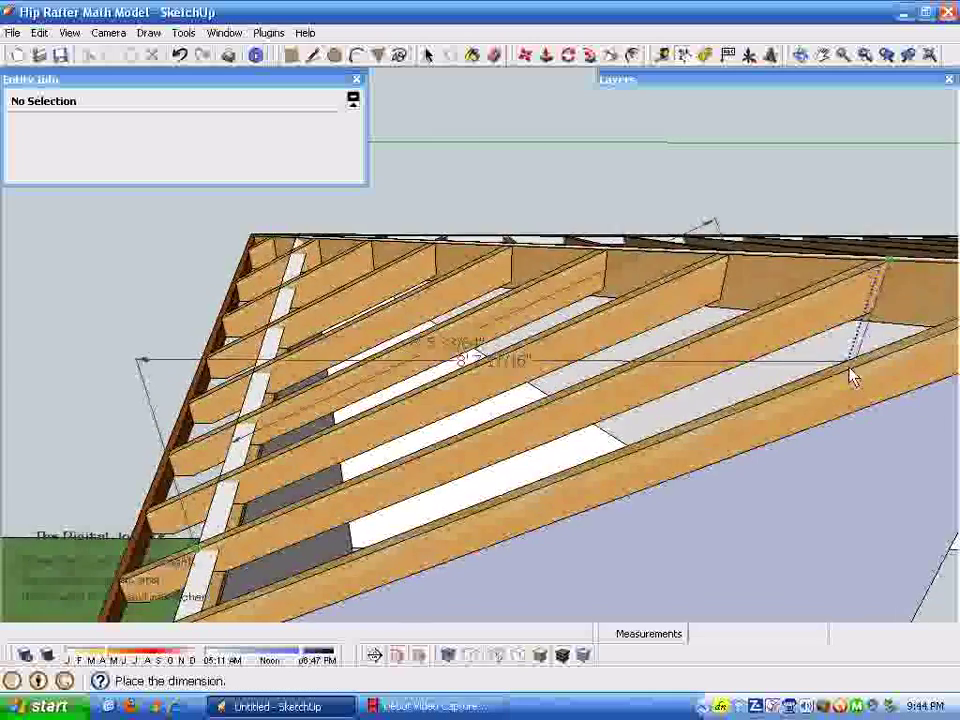
{"action": "middle_click_drag", "start_coordinate": [548, 437], "coordinate": [860, 310]}
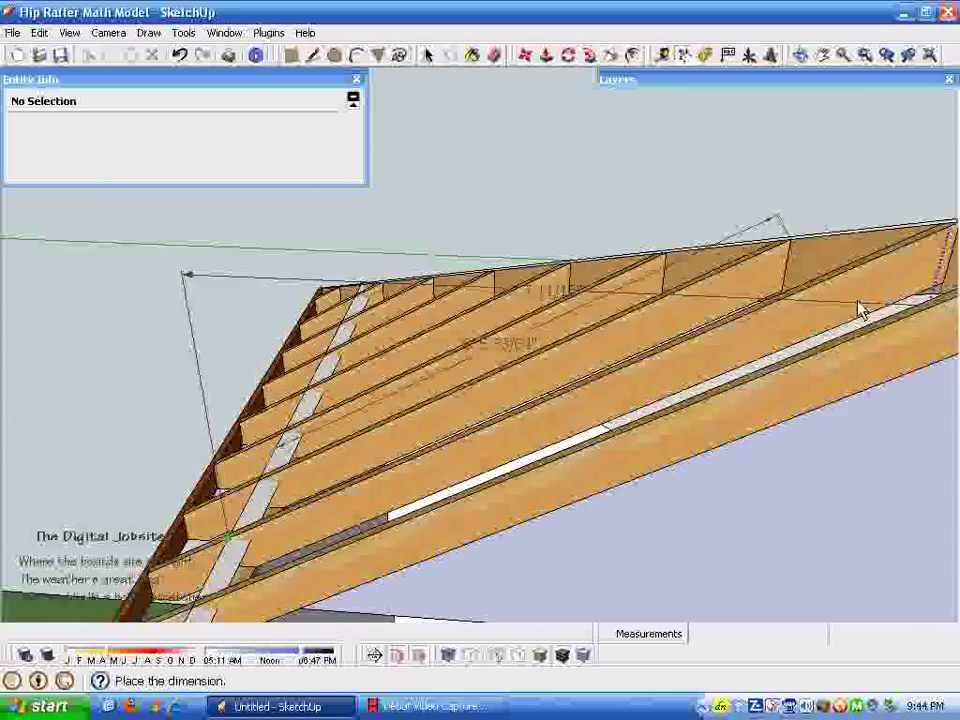
{"action": "middle_click_drag", "start_coordinate": [838, 265], "coordinate": [55, 648]}
{"action": "left_click", "coordinate": [559, 426]}
{"action": "key", "text": "space"}
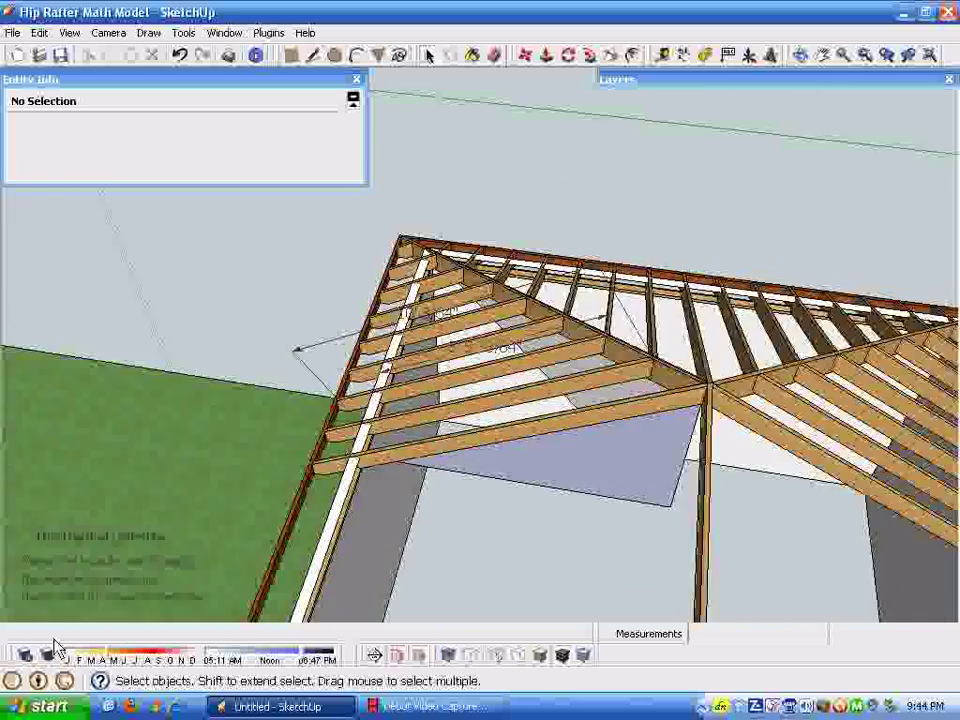
{"action": "scroll", "coordinate": [510, 390], "scroll_direction": "up", "scroll_amount": 4}
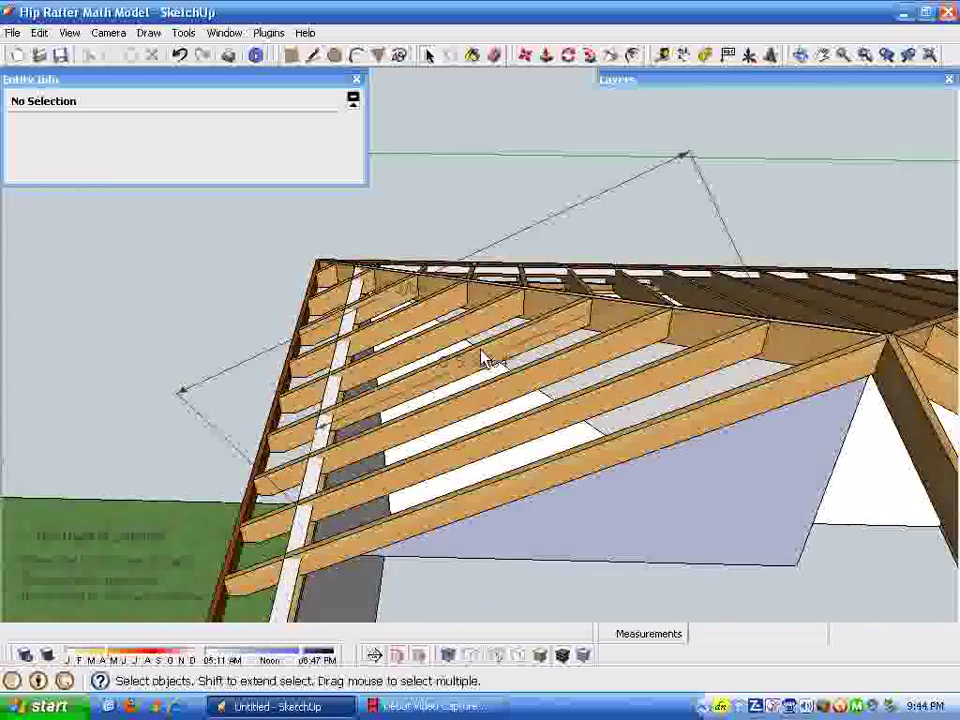
- Draw a 1' 4" line from one hip jack's top end across to the next longer jack, and a line up that jack's edge to the hip
{"action": "middle_click_drag", "start_coordinate": [484, 358], "coordinate": [256, 127]}
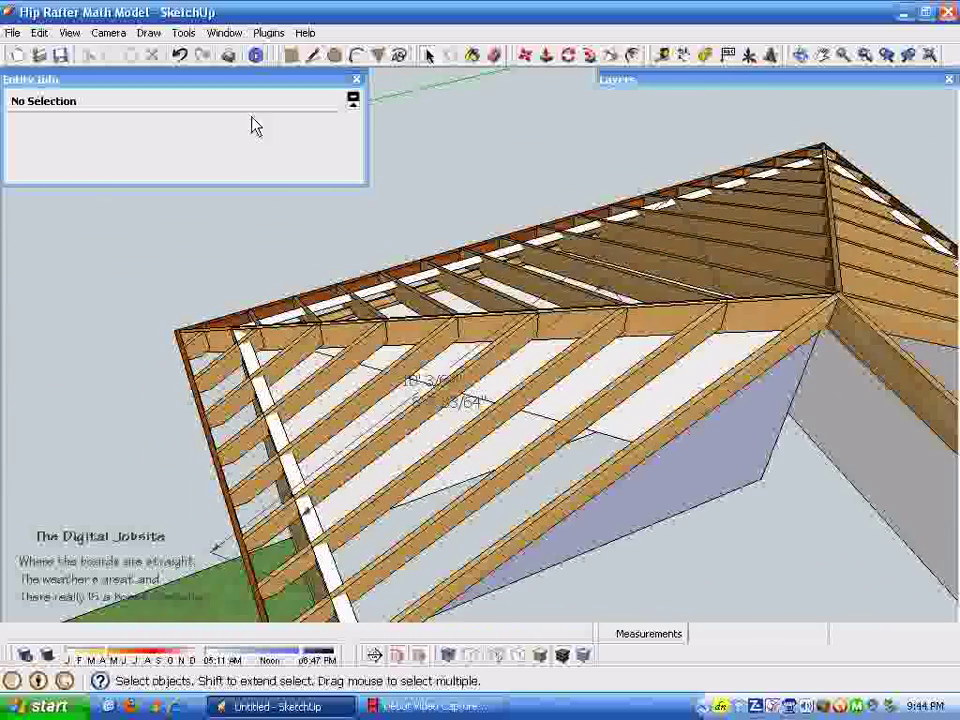
{"action": "middle_click_drag", "start_coordinate": [322, 200], "coordinate": [868, 172]}
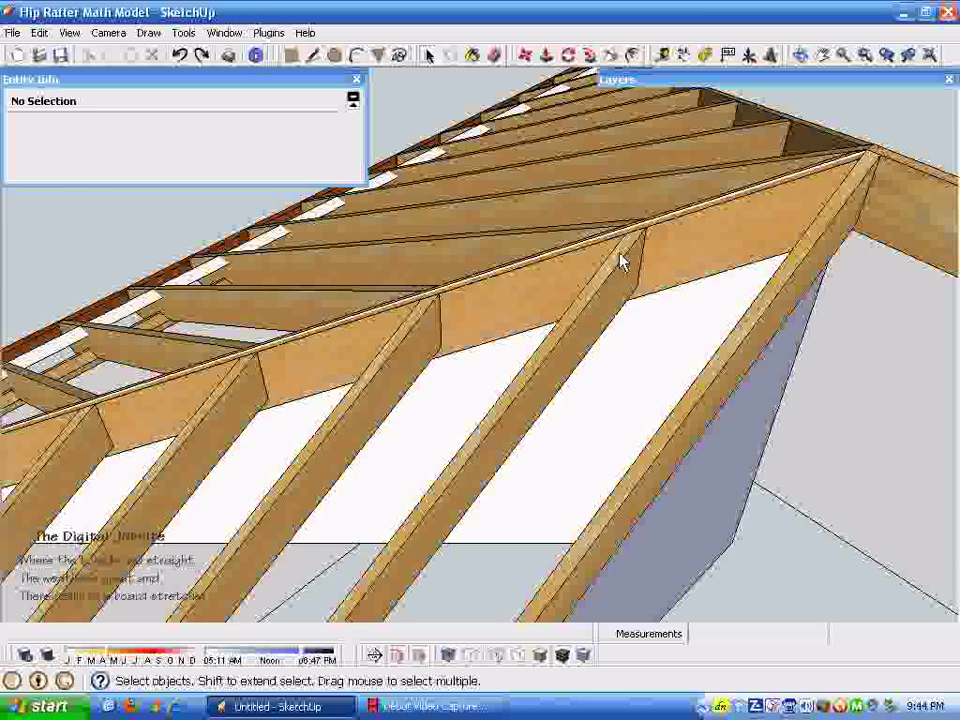
{"action": "middle_click_drag", "start_coordinate": [620, 262], "coordinate": [848, 225]}
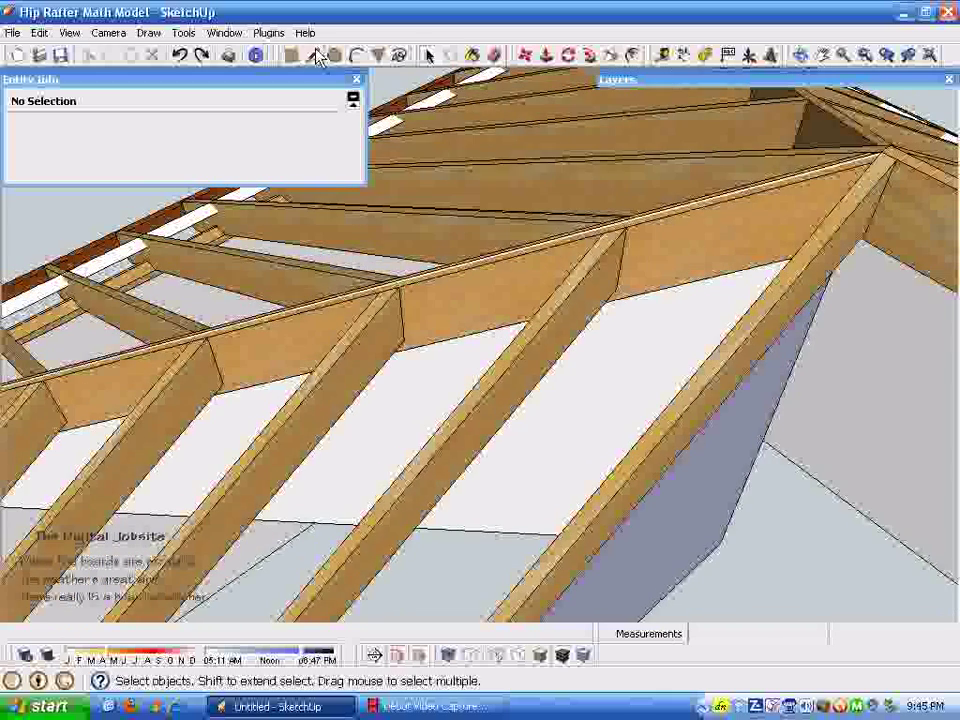
{"action": "left_click", "coordinate": [502, 378]}
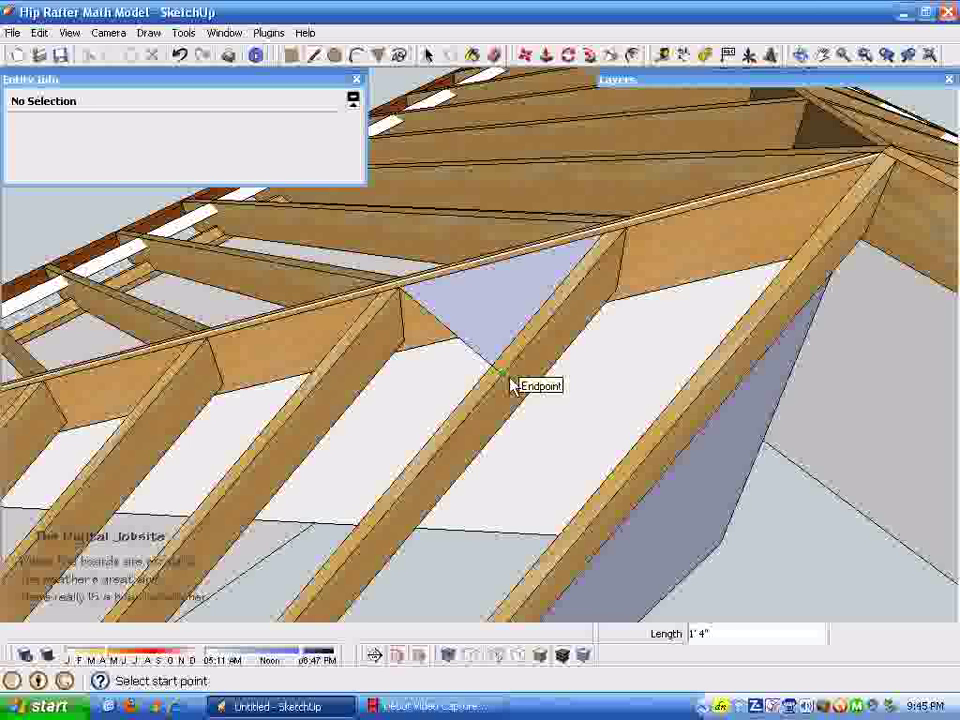
{"action": "key", "text": "space"}
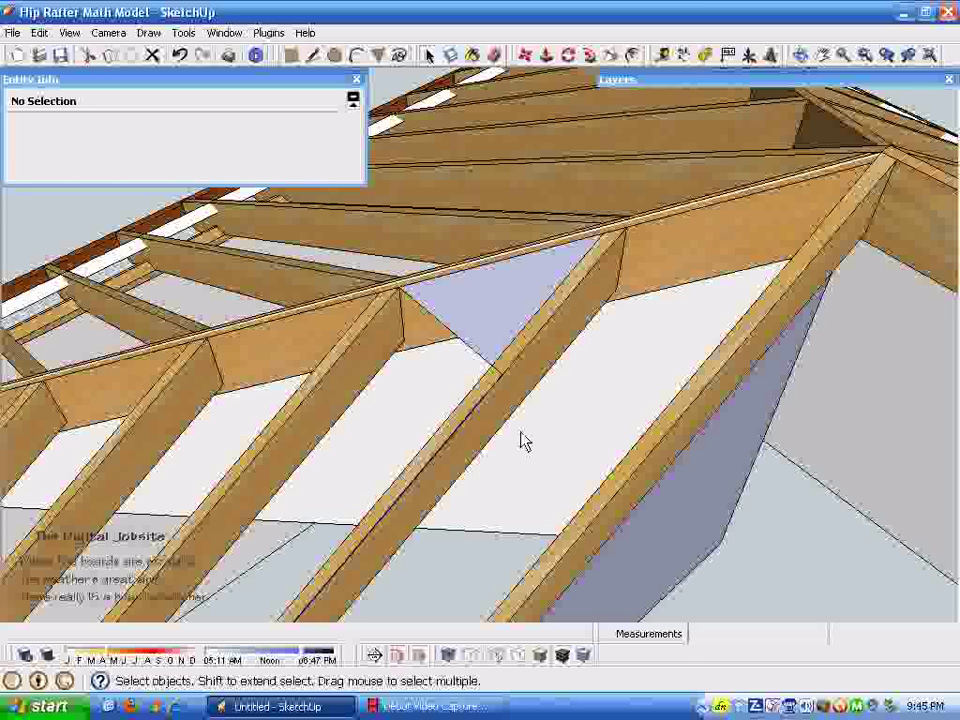
- Check the length of the line along the longer jack's top edge, between the cross line and the hip
{"action": "left_click", "coordinate": [523, 440]}
{"action": "left_click", "coordinate": [540, 354]}
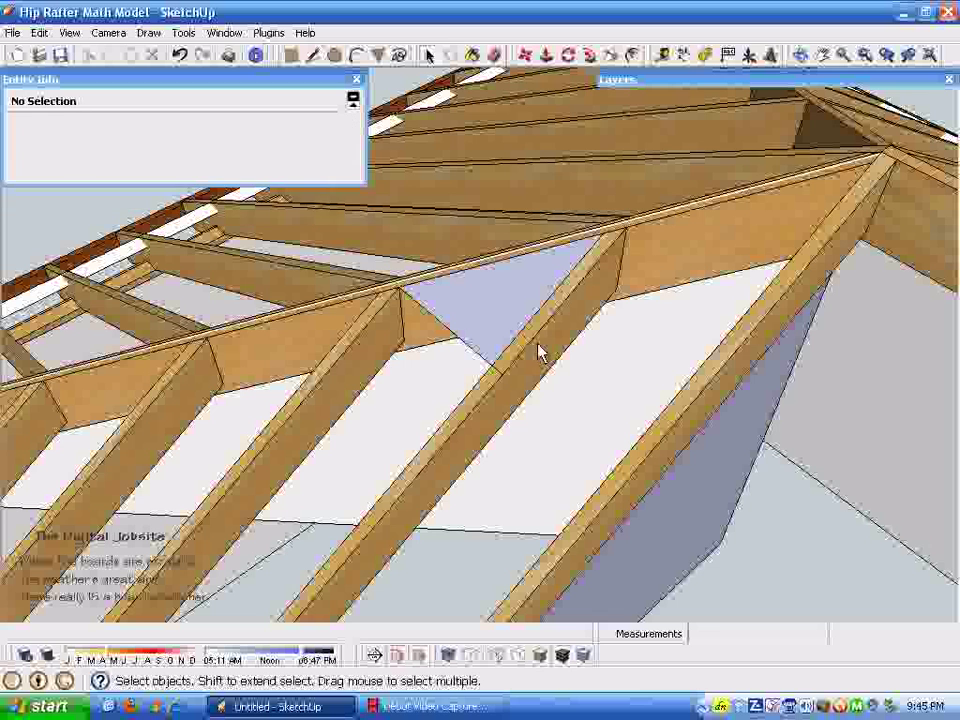
{"action": "left_click", "coordinate": [540, 345]}
{"action": "left_click", "coordinate": [540, 345]}
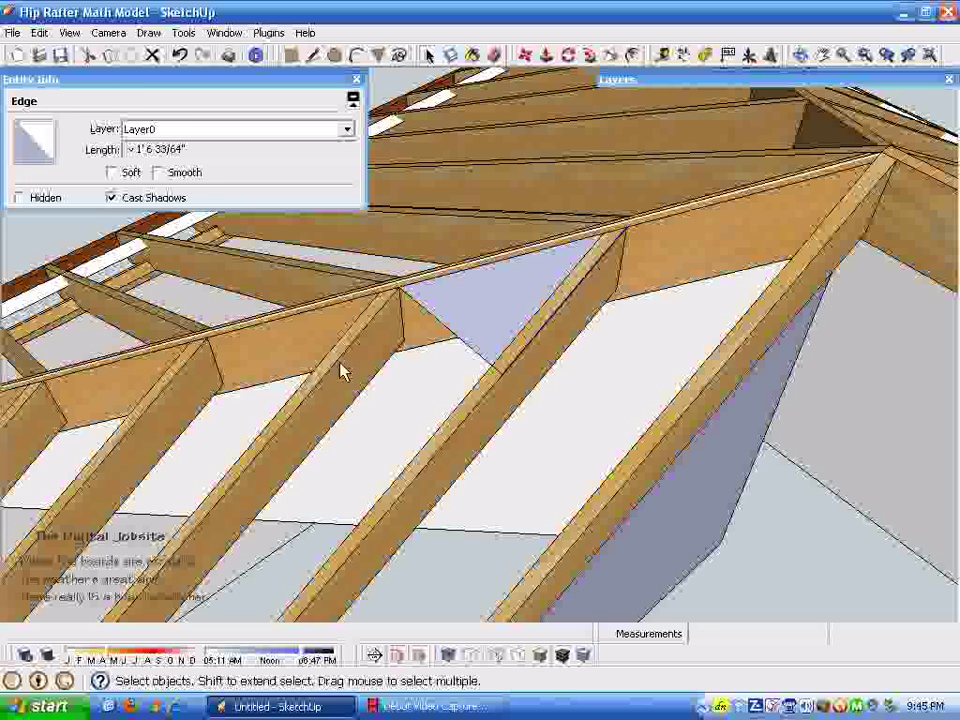
- Draw a matching triangle from the longest hip jack's top end across to the common rafter and up its near edge to the hip
{"action": "middle_click_drag", "start_coordinate": [340, 372], "coordinate": [675, 352]}
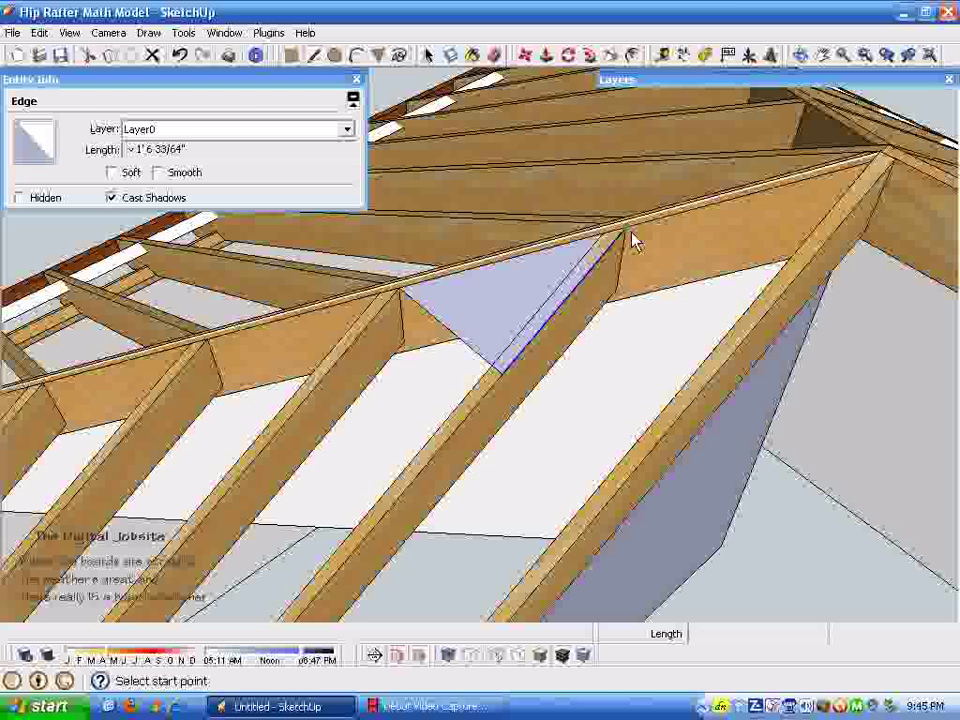
{"action": "left_click", "coordinate": [760, 316]}
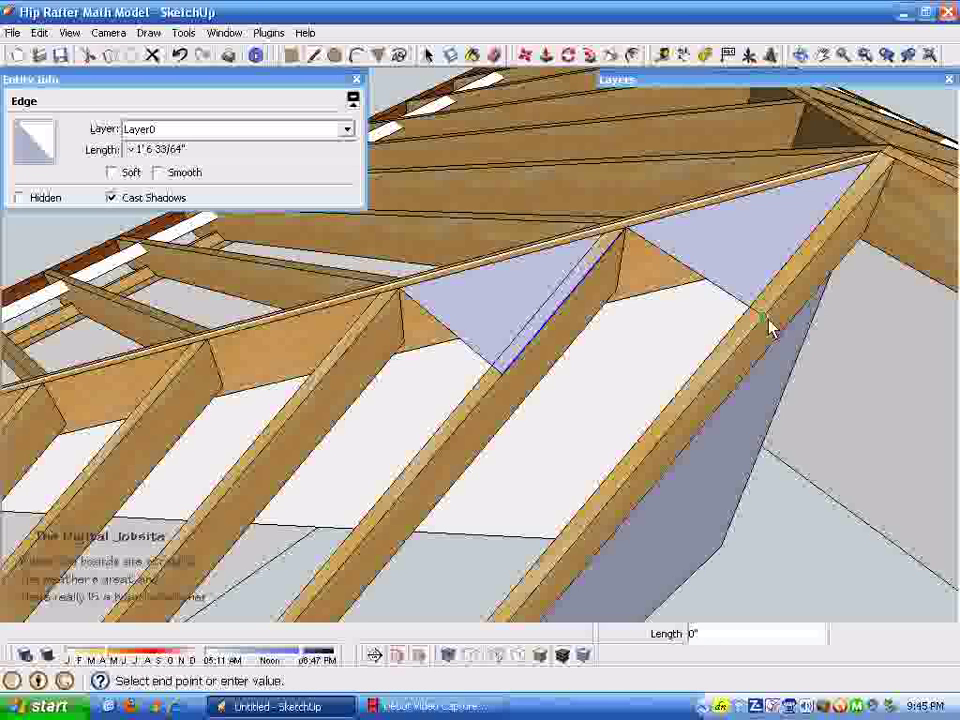
{"action": "key", "text": "space"}
{"action": "left_click", "coordinate": [792, 302]}
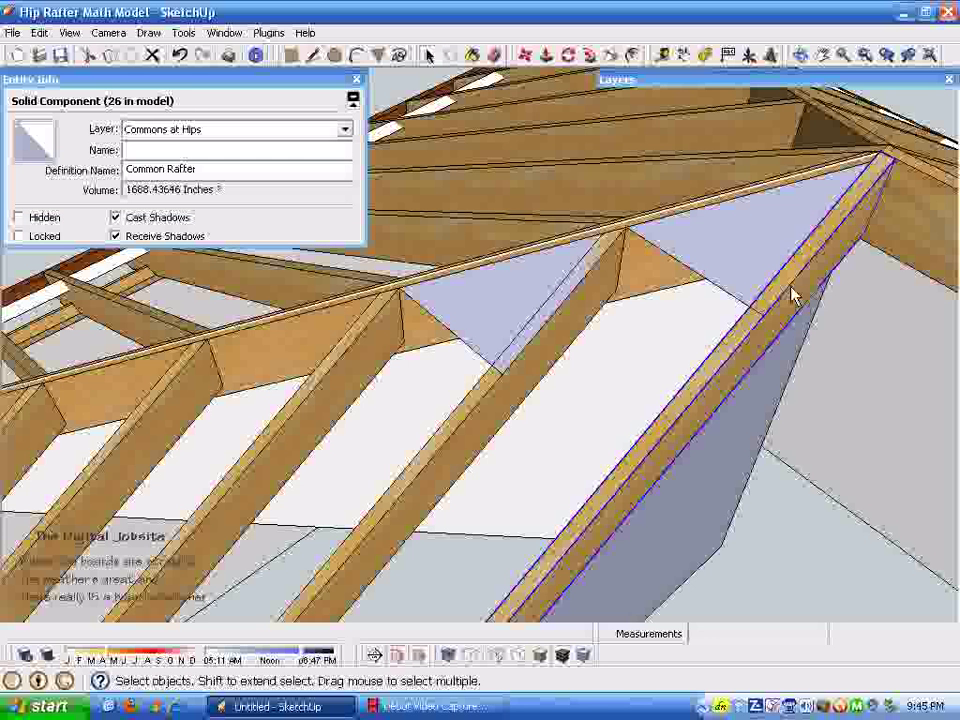
{"action": "left_click", "coordinate": [665, 345]}
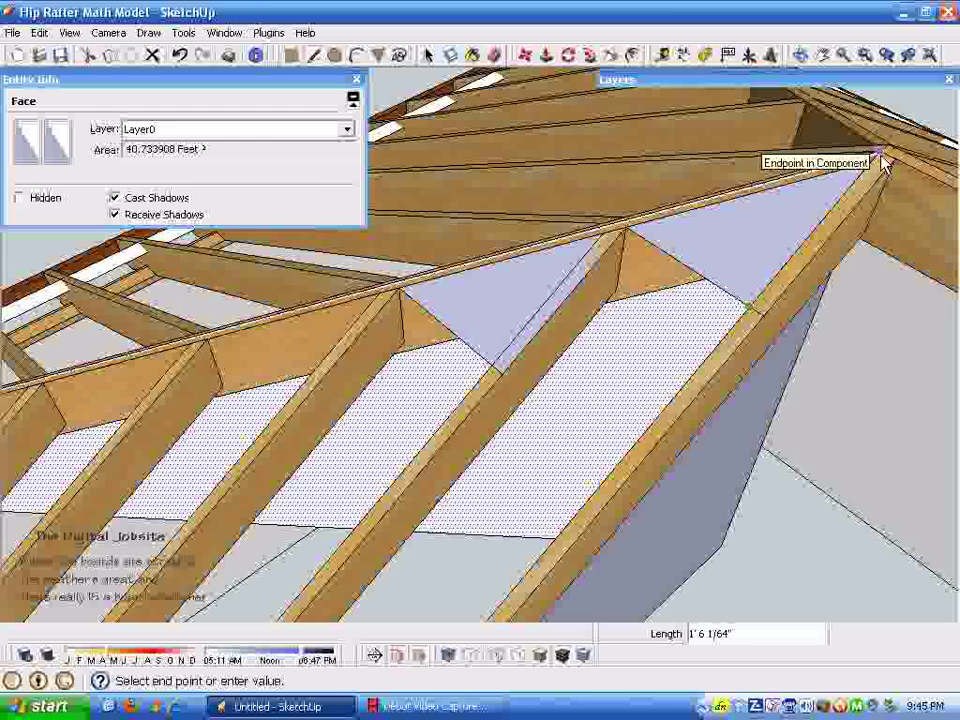
{"action": "key", "text": "space"}
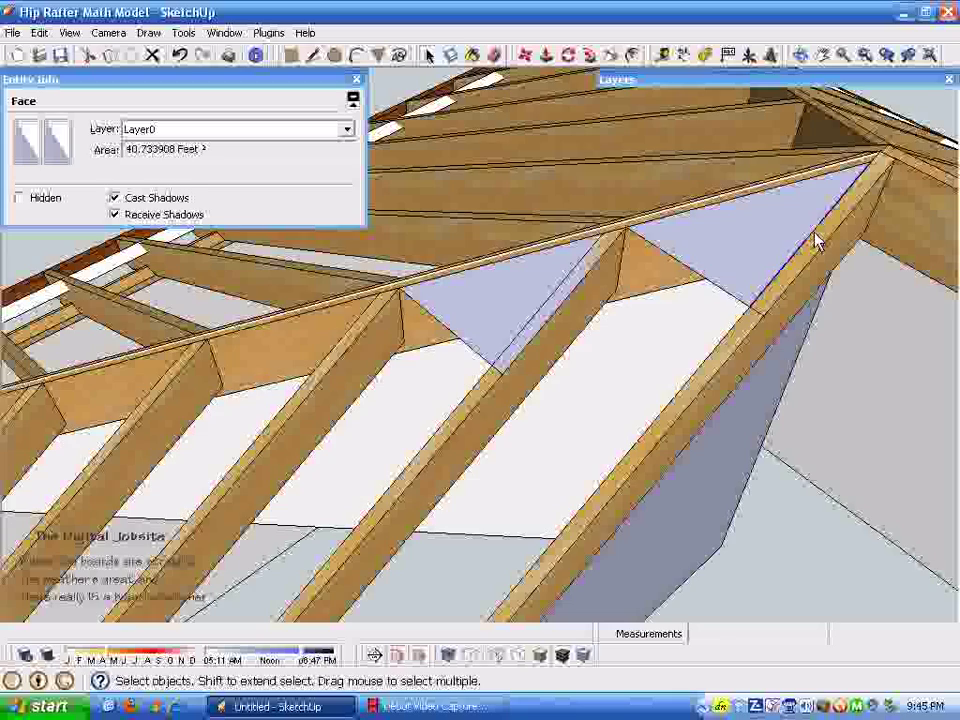
- Check the length of the triangle's edge along the common rafter, and undo that triangle
{"action": "left_click", "coordinate": [817, 242]}
{"action": "middle_click_drag", "start_coordinate": [649, 300], "coordinate": [340, 205]}
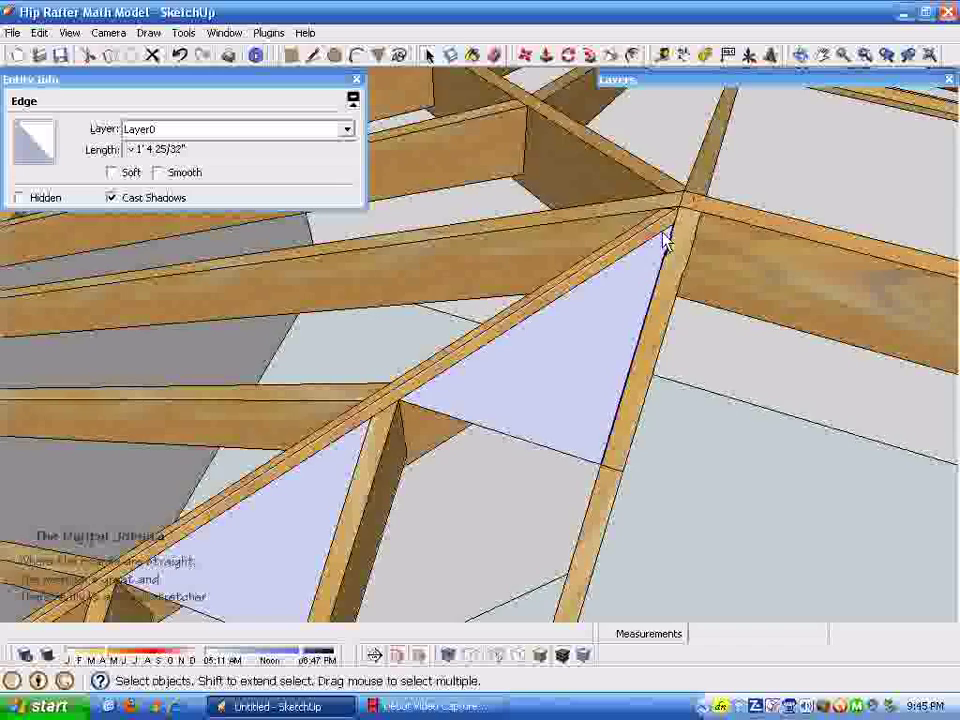
{"action": "middle_click_drag", "start_coordinate": [420, 283], "coordinate": [182, 62]}
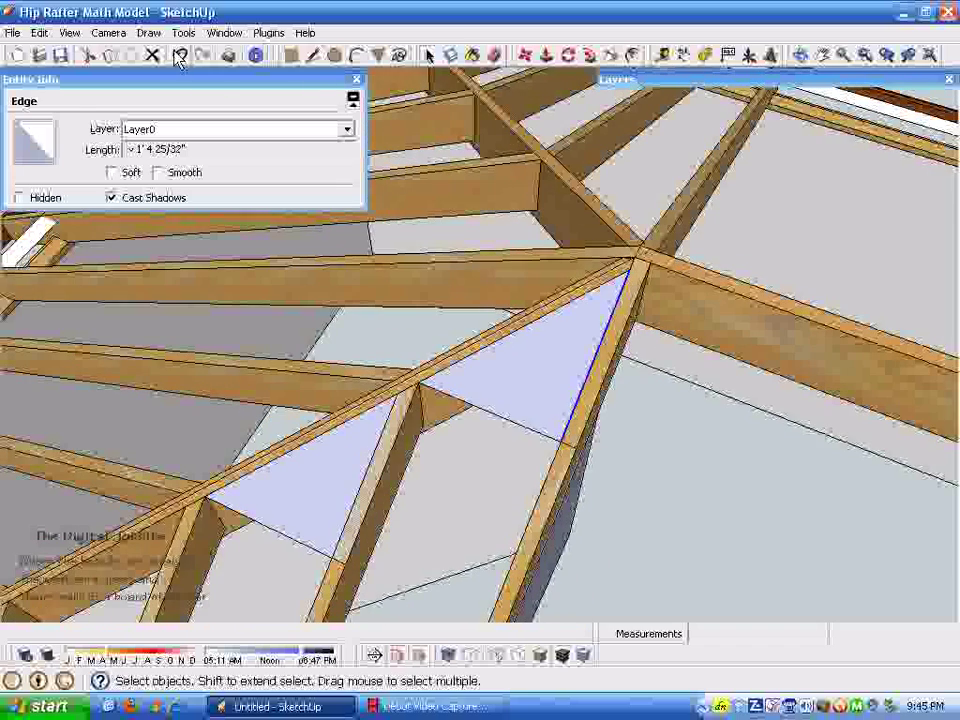
{"action": "left_click", "coordinate": [180, 57]}
{"action": "left_click", "coordinate": [180, 57]}
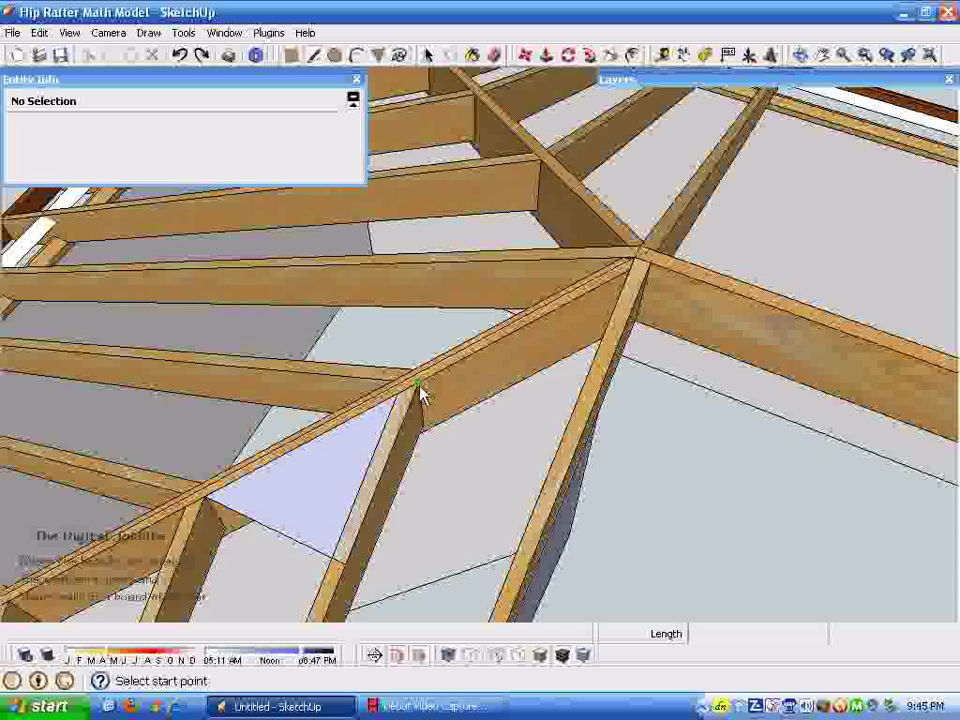
- Try to redraw the triangle from the longest hip jack's top end to the far top edge of the common rafter
{"action": "middle_click_drag", "start_coordinate": [420, 393], "coordinate": [410, 378]}
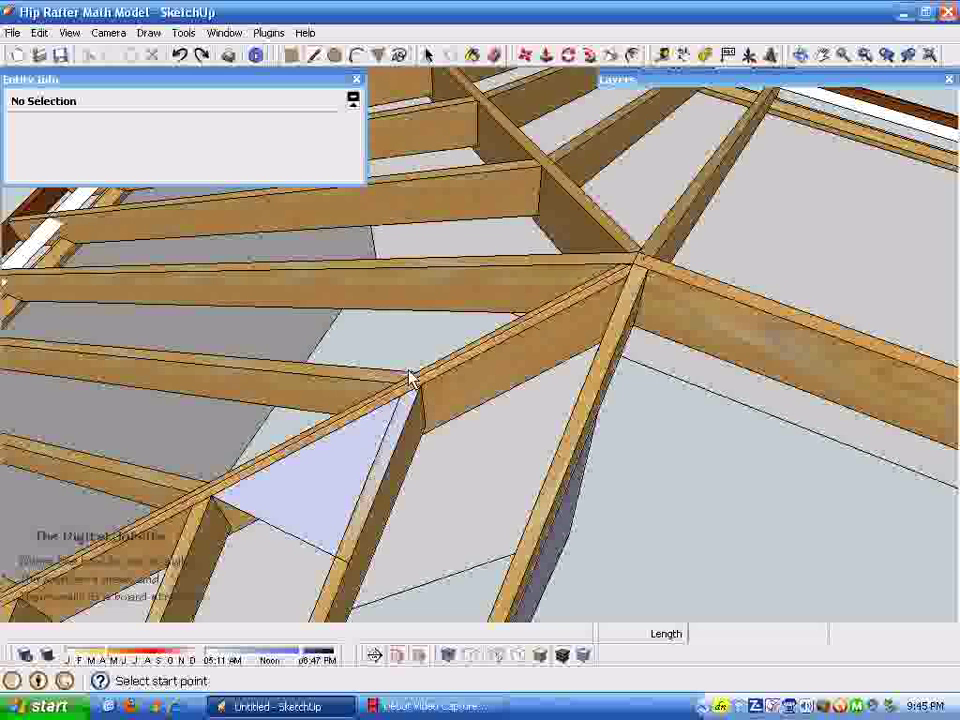
{"action": "left_click", "coordinate": [577, 451]}
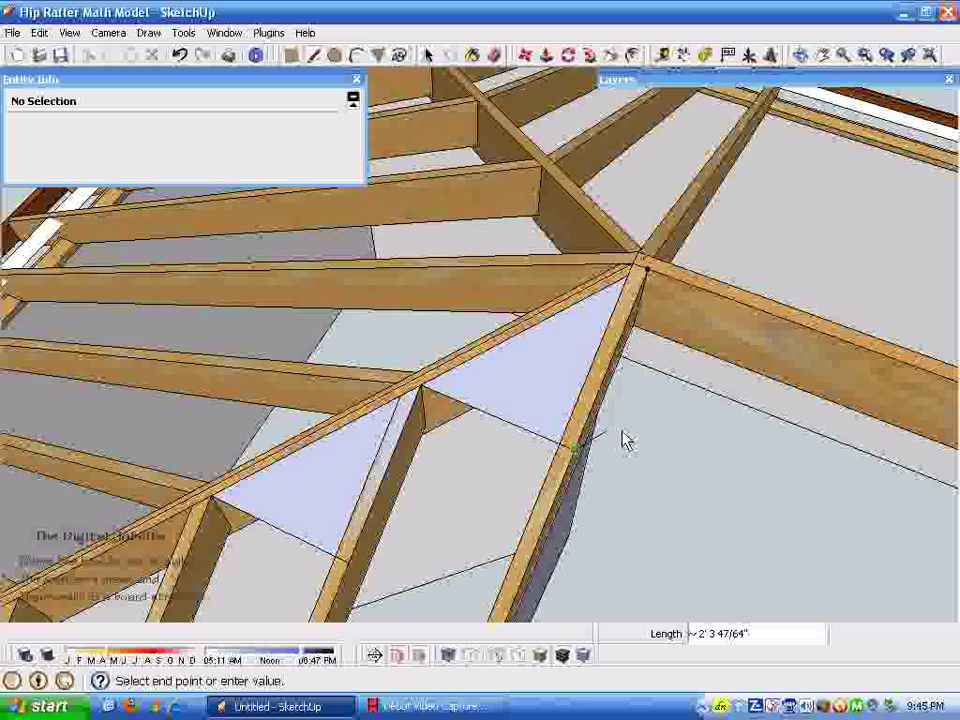
{"action": "key", "text": "space"}
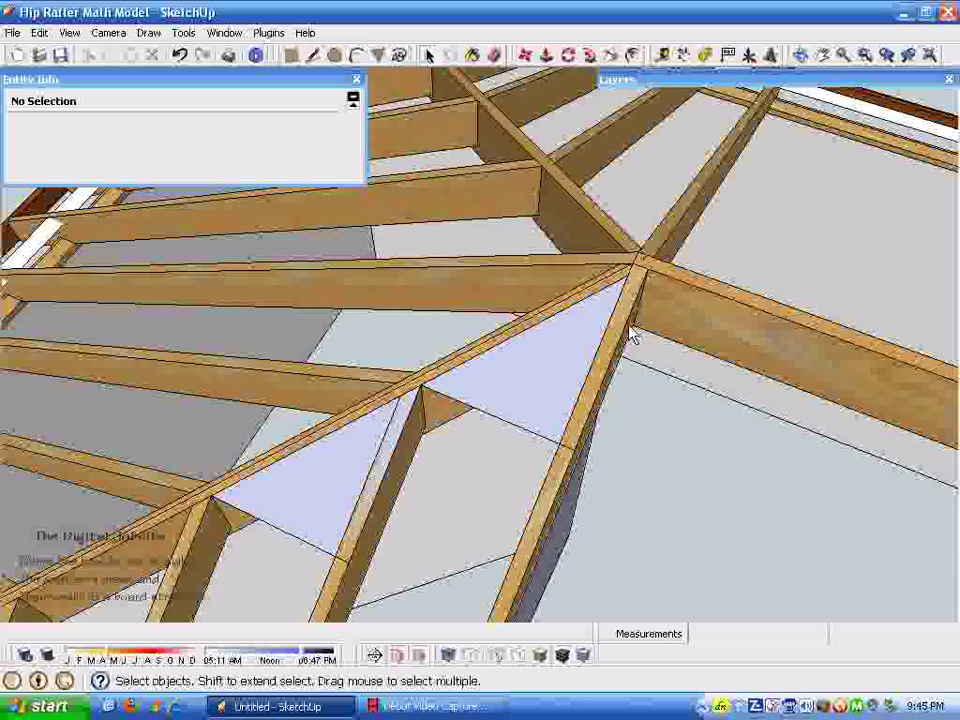
{"action": "left_click", "coordinate": [633, 330]}
{"action": "middle_click_drag", "start_coordinate": [633, 330], "coordinate": [355, 68]}
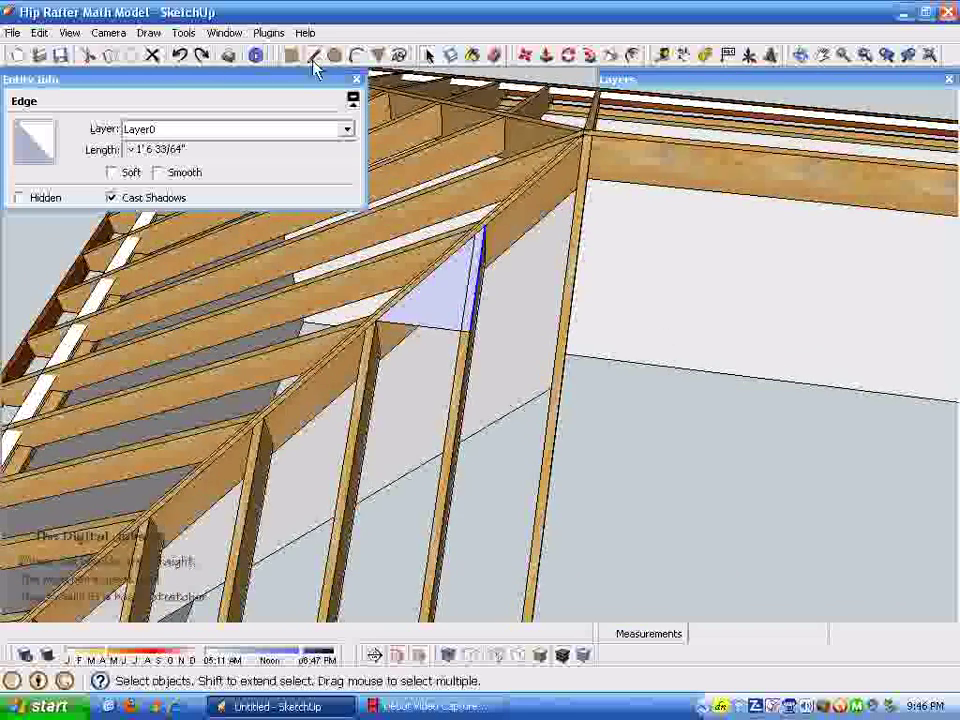
- Draw a matching triangle between the next shorter pair of hip jacks, and select its line along the longer jack's top edge
{"action": "left_click", "coordinate": [314, 56]}
{"action": "middle_click_drag", "start_coordinate": [432, 503], "coordinate": [295, 545]}
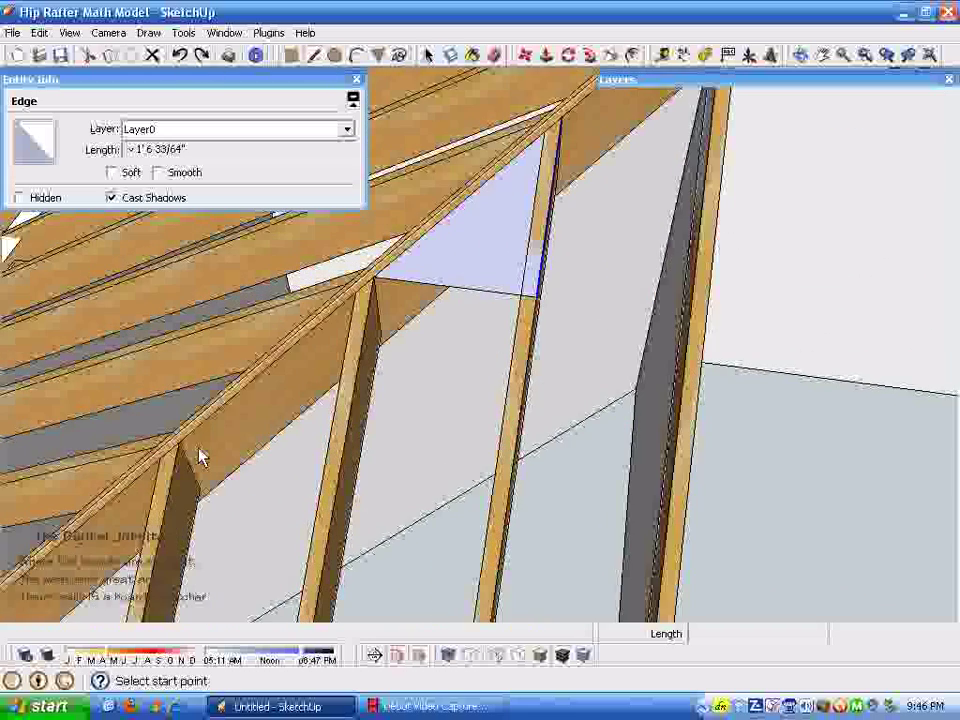
{"action": "left_click", "coordinate": [345, 470]}
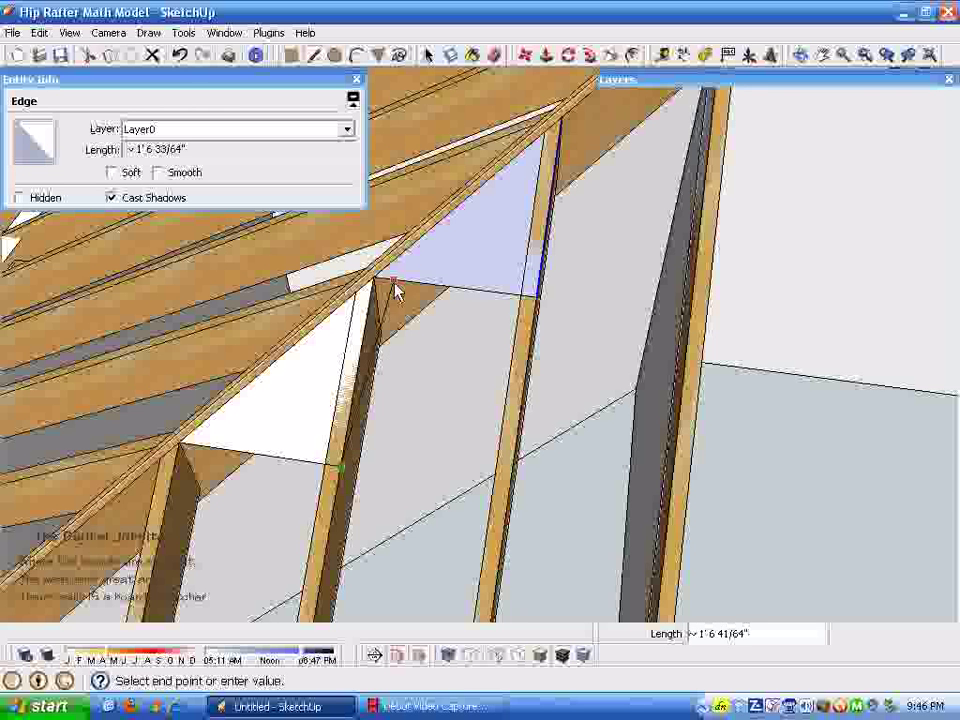
{"action": "left_click", "coordinate": [372, 281]}
{"action": "key", "text": "space"}
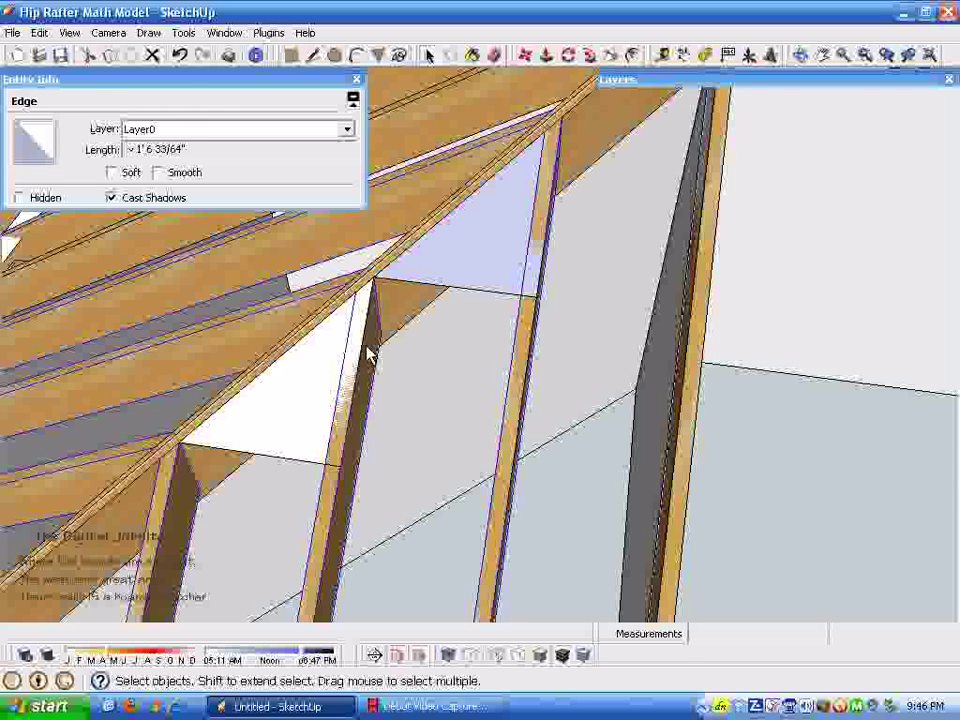
{"action": "left_click", "coordinate": [366, 350]}
{"action": "left_click", "coordinate": [368, 342]}
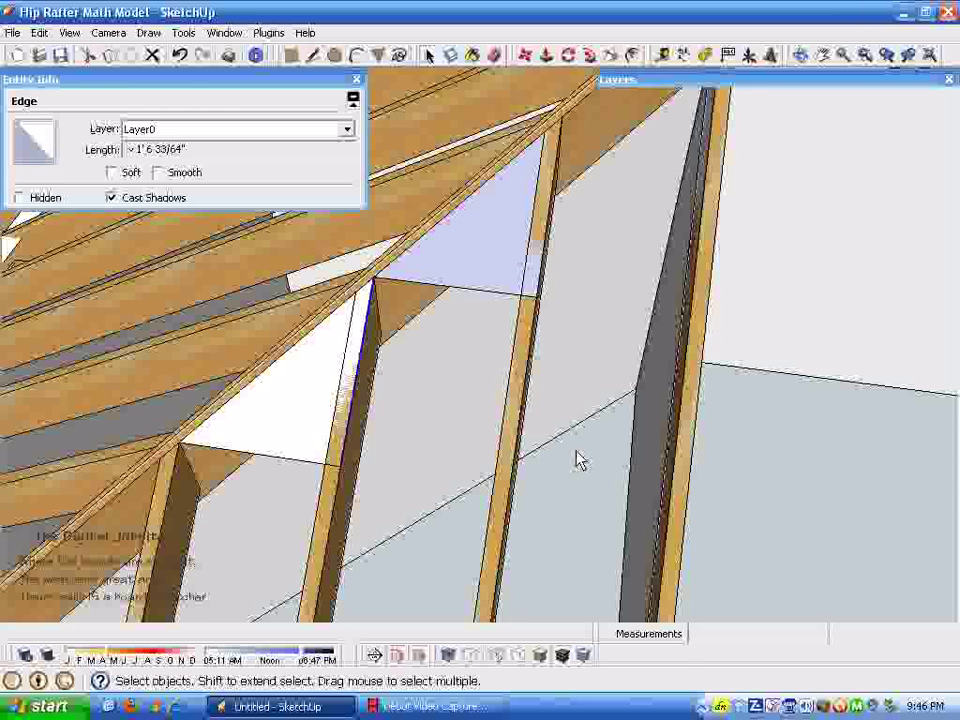
- Compare the slope line of the first triangle with the second, and undo the comparison triangles
{"action": "middle_click_drag", "start_coordinate": [578, 460], "coordinate": [538, 285]}
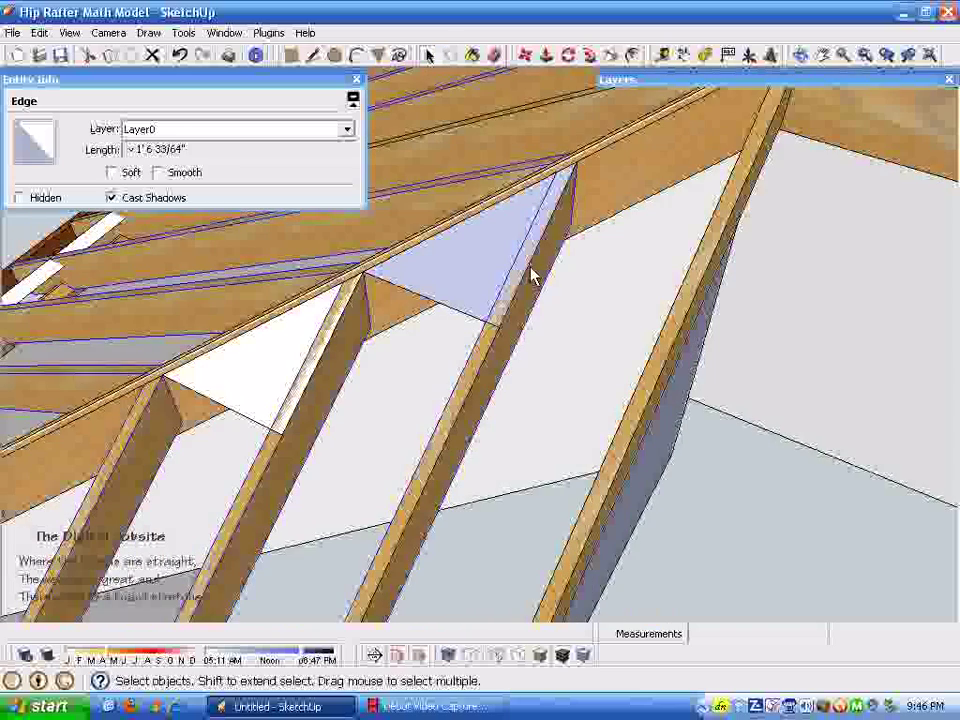
{"action": "left_click", "coordinate": [531, 272]}
{"action": "left_click", "coordinate": [522, 276]}
{"action": "middle_click_drag", "start_coordinate": [405, 398], "coordinate": [118, 369]}
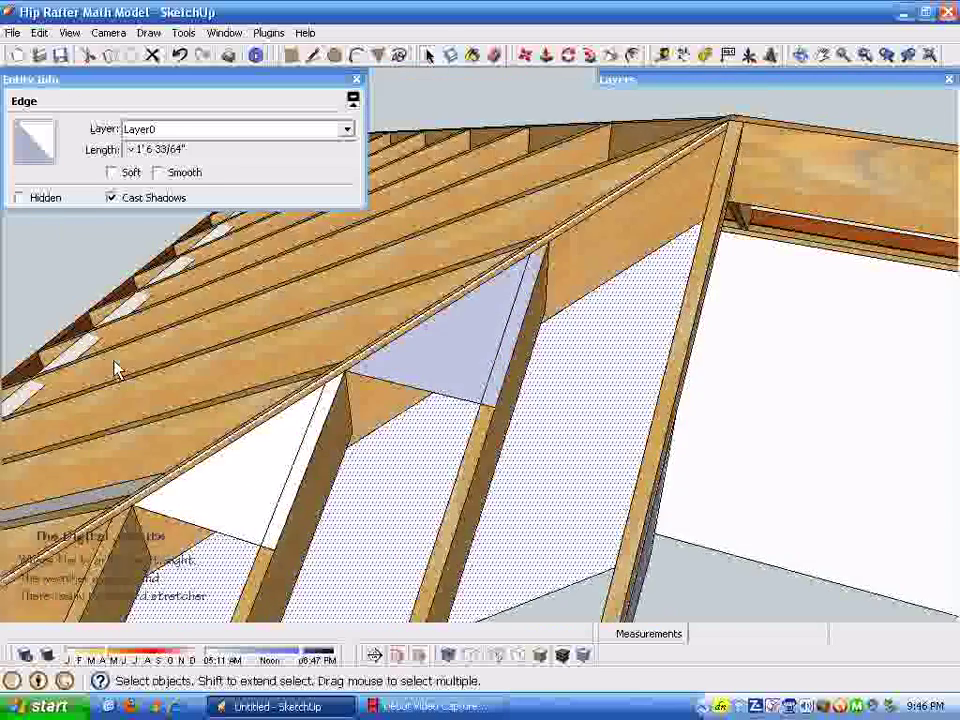
{"action": "left_click", "coordinate": [118, 369]}
{"action": "middle_click_drag", "start_coordinate": [208, 86], "coordinate": [274, 325]}
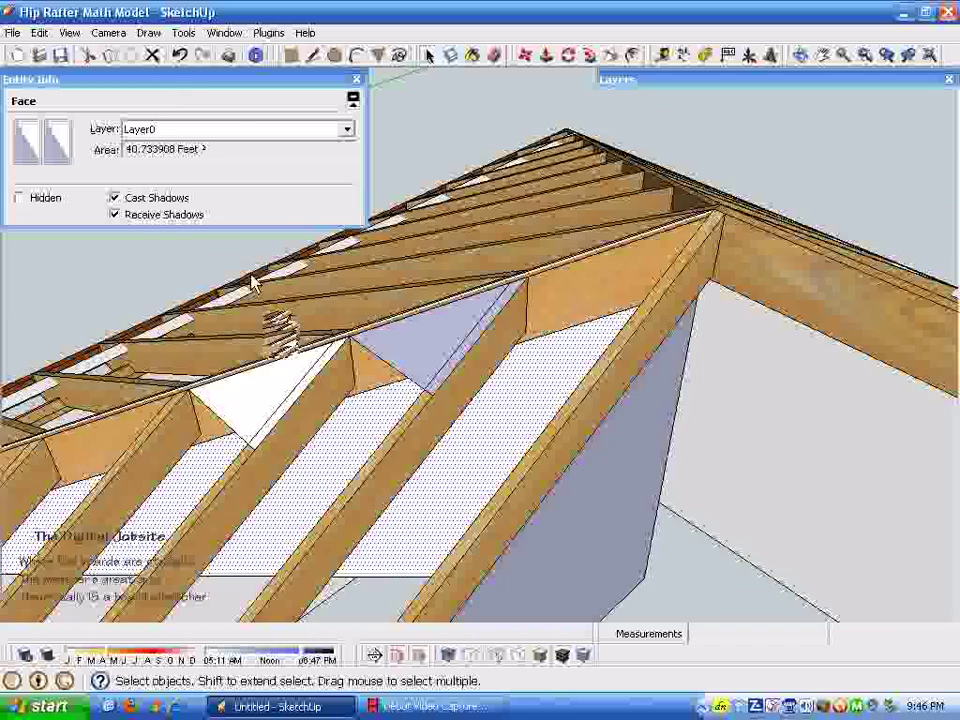
{"action": "left_click", "coordinate": [184, 59]}
- Select the vertical triangle beneath the common rafter with its edges to point it out, and clear the selection
{"action": "mouse_move", "coordinate": [212, 140]}
{"action": "middle_mouse_down"}
{"action": "mouse_move", "coordinate": [225, 171]}
{"action": "mouse_move", "coordinate": [369, 336]}
{"action": "mouse_move", "coordinate": [388, 499]}
{"action": "mouse_move", "coordinate": [516, 333]}
{"action": "mouse_move", "coordinate": [553, 356]}
{"action": "mouse_move", "coordinate": [424, 407]}
{"action": "mouse_move", "coordinate": [340, 368]}
{"action": "mouse_move", "coordinate": [493, 364]}
{"action": "mouse_move", "coordinate": [574, 332]}
{"action": "mouse_move", "coordinate": [452, 493]}
{"action": "mouse_move", "coordinate": [519, 458]}
{"action": "mouse_move", "coordinate": [199, 418]}
{"action": "mouse_move", "coordinate": [291, 407]}
{"action": "mouse_move", "coordinate": [467, 514]}
{"action": "mouse_move", "coordinate": [519, 418]}
{"action": "mouse_move", "coordinate": [261, 482]}
{"action": "mouse_move", "coordinate": [4, 261]}
{"action": "mouse_move", "coordinate": [64, 259]}
{"action": "mouse_move", "coordinate": [242, 100]}
{"action": "mouse_move", "coordinate": [163, 257]}
{"action": "mouse_move", "coordinate": [215, 253]}
{"action": "mouse_move", "coordinate": [390, 540]}
{"action": "mouse_move", "coordinate": [420, 570]}
{"action": "mouse_move", "coordinate": [613, 447]}
{"action": "mouse_move", "coordinate": [636, 381]}
{"action": "mouse_move", "coordinate": [624, 289]}
{"action": "middle_mouse_up"}
{"action": "left_click", "coordinate": [60, 253]}
{"action": "left_click", "coordinate": [625, 296]}
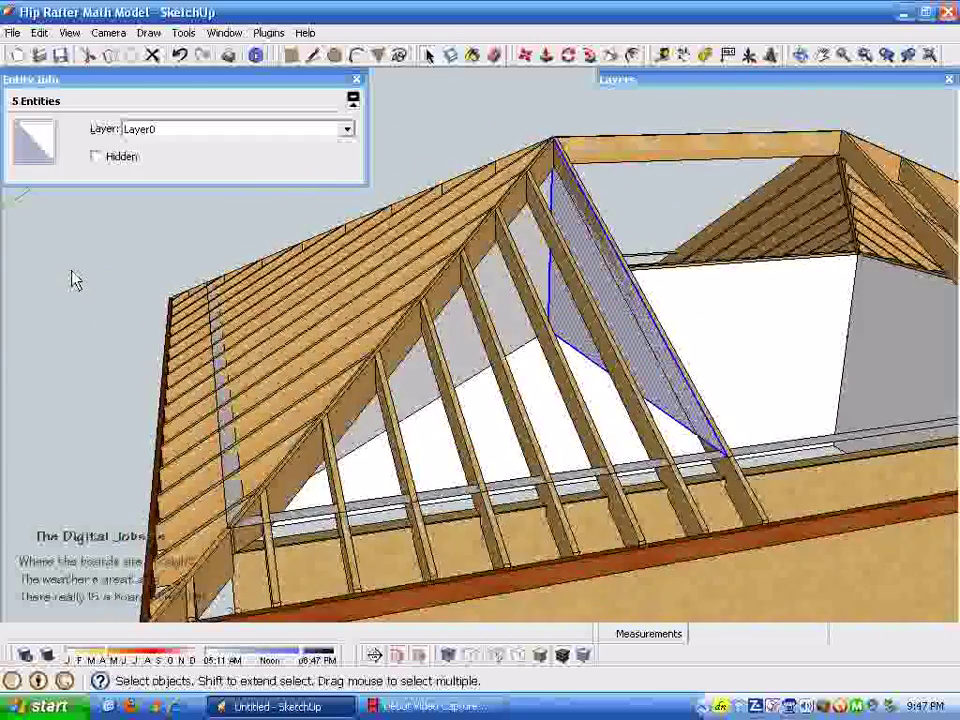
{"action": "left_click", "coordinate": [71, 279]}
- Examine the hip jacks, the hip rafter and the whole building from several sides
{"action": "middle_click_drag", "start_coordinate": [71, 279], "coordinate": [138, 278]}
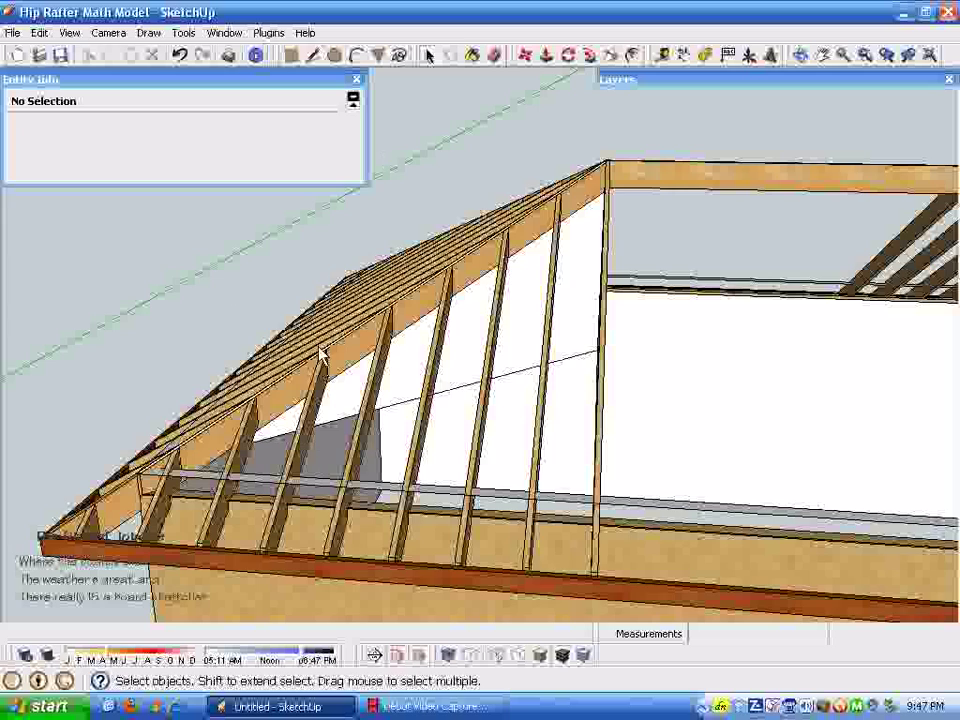
{"action": "middle_click_drag", "start_coordinate": [483, 222], "coordinate": [142, 315]}
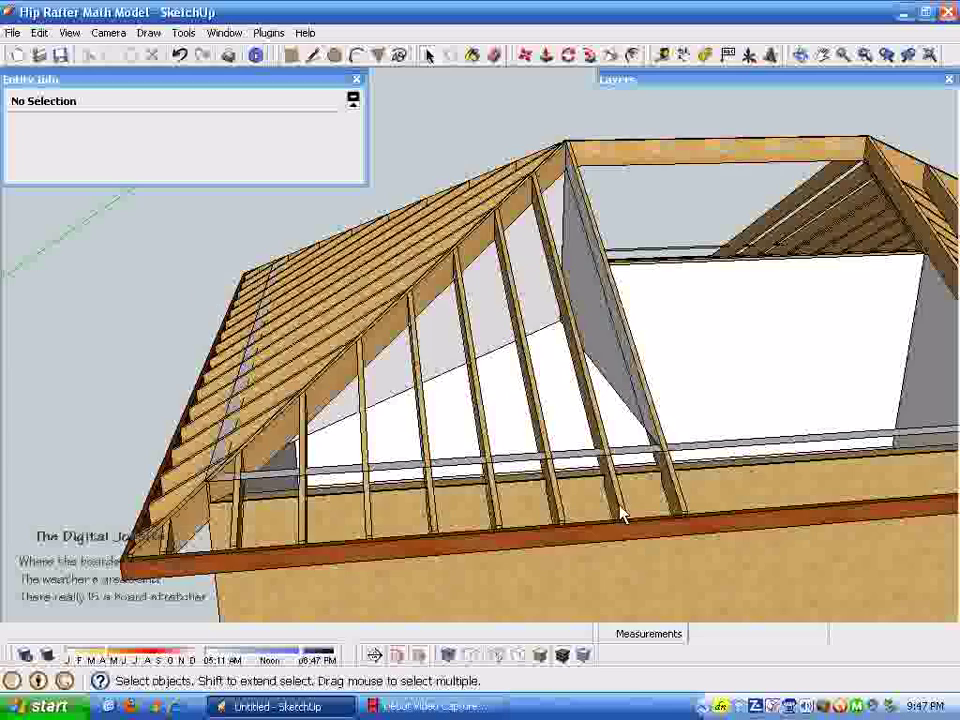
{"action": "middle_click_drag", "start_coordinate": [620, 513], "coordinate": [158, 513]}
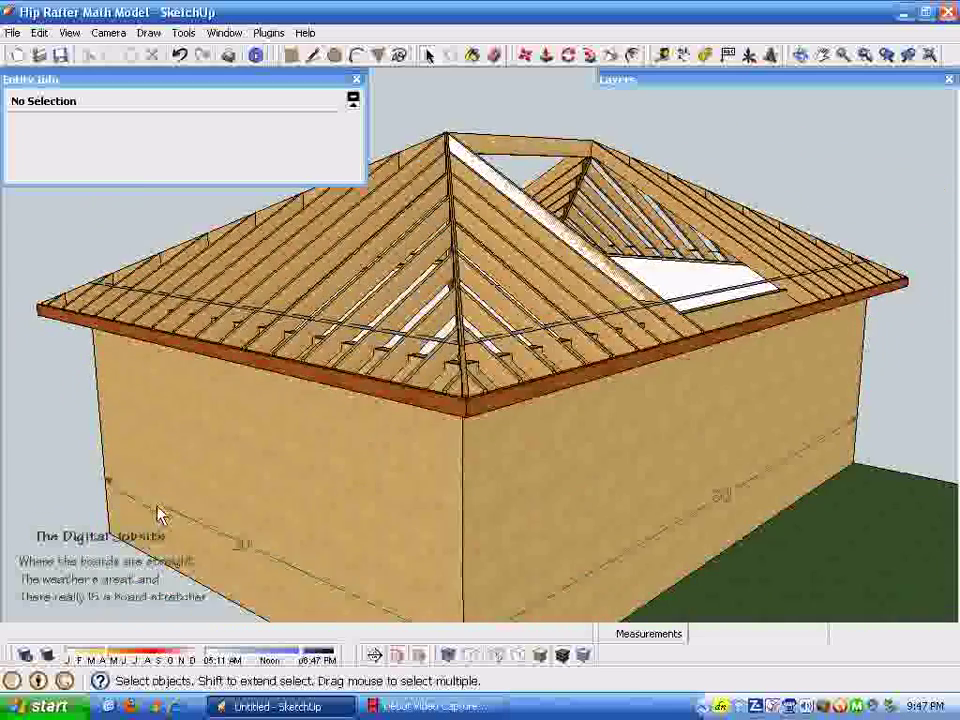
{"action": "scroll", "coordinate": [555, 318], "scroll_direction": "up", "scroll_amount": 8}
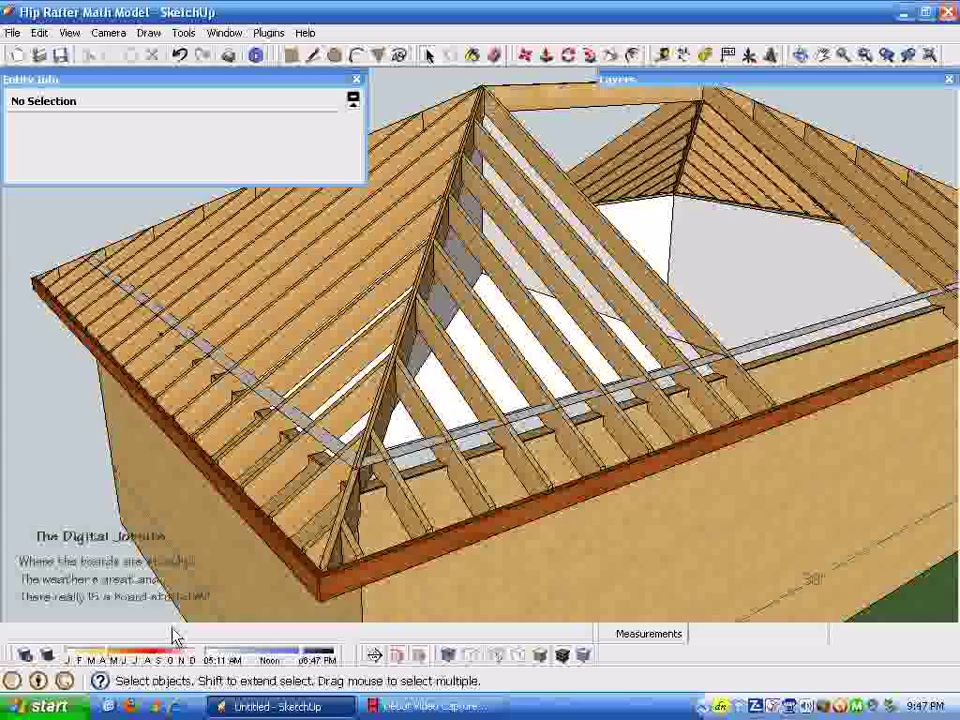
{"action": "middle_click_drag", "start_coordinate": [548, 183], "coordinate": [513, 235]}
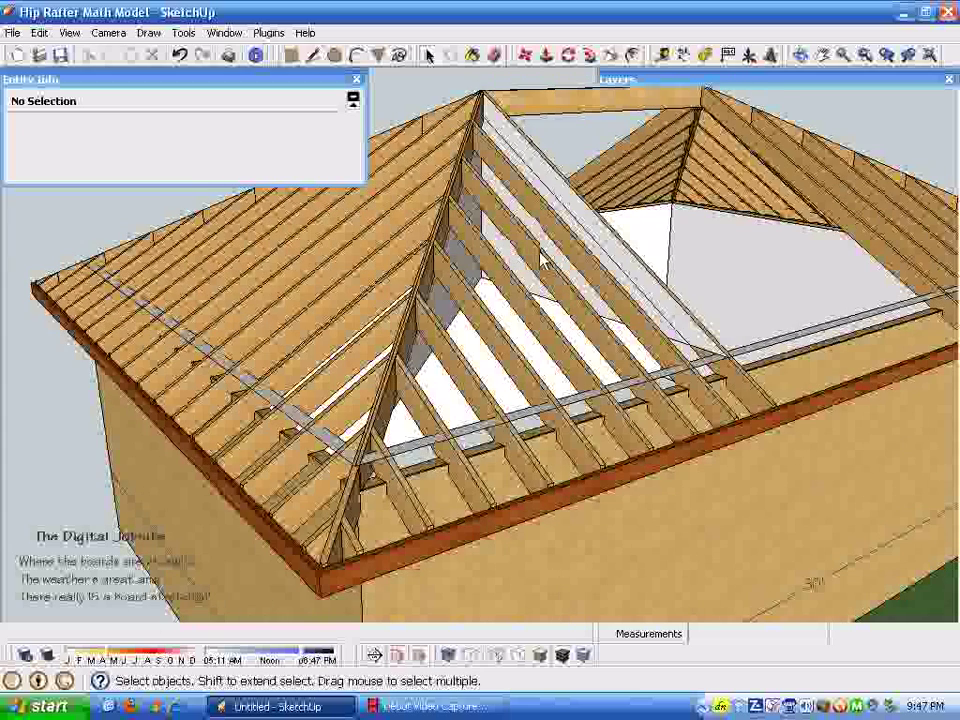
{"action": "middle_click_drag", "start_coordinate": [560, 268], "coordinate": [232, 494]}
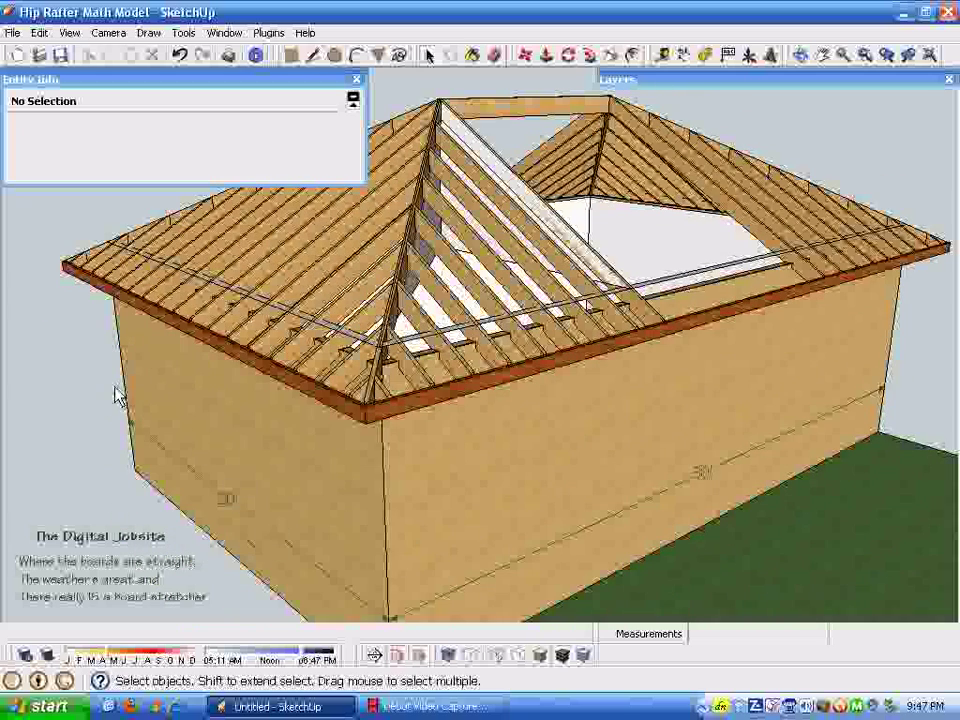
{"action": "middle_click_drag", "start_coordinate": [117, 395], "coordinate": [135, 381]}
- Select the vertical rise line beneath the hip peak to check its length, and clear the selection
{"action": "mouse_move", "coordinate": [471, 514]}
{"action": "middle_mouse_down"}
{"action": "mouse_move", "coordinate": [448, 510]}
{"action": "mouse_move", "coordinate": [447, 413]}
{"action": "mouse_move", "coordinate": [508, 317]}
{"action": "mouse_move", "coordinate": [449, 455]}
{"action": "middle_mouse_up"}
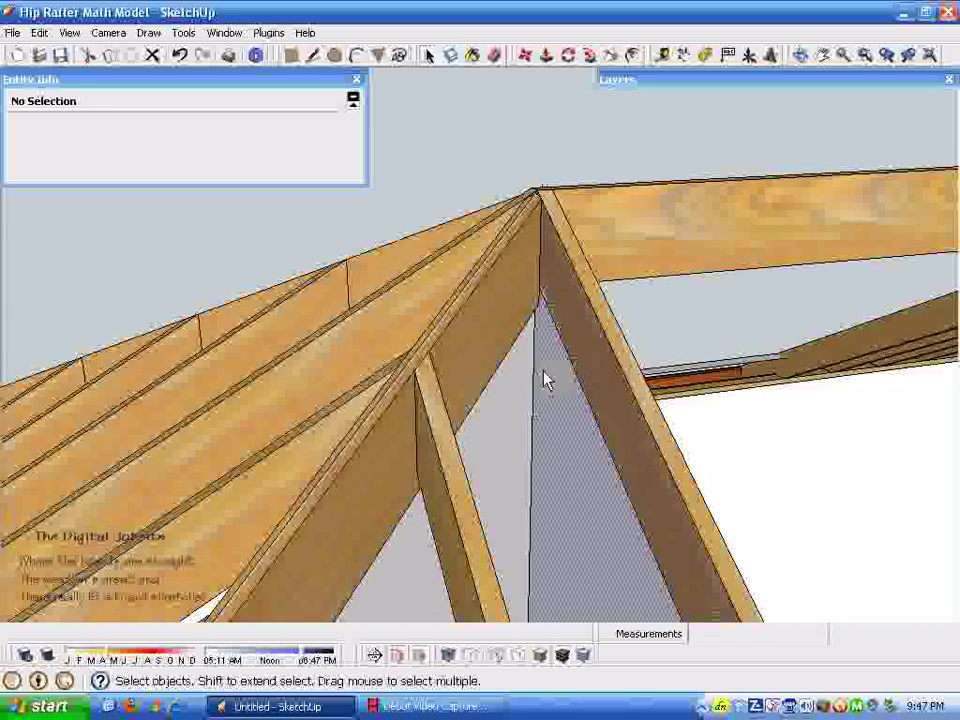
{"action": "left_click", "coordinate": [541, 376]}
{"action": "left_click", "coordinate": [535, 372]}
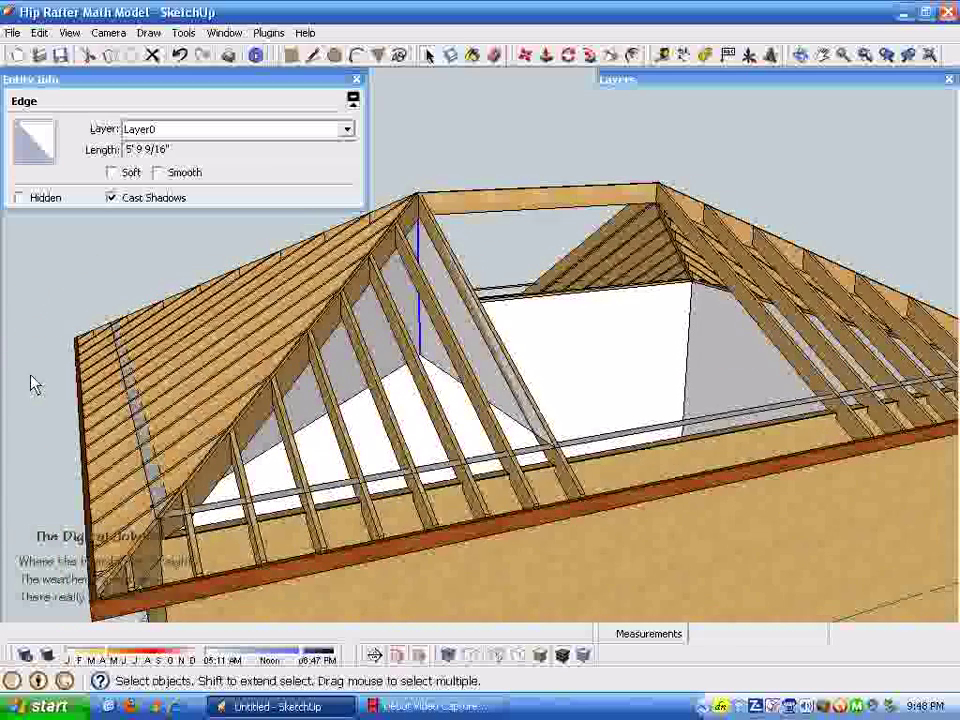
{"action": "left_click", "coordinate": [35, 370]}
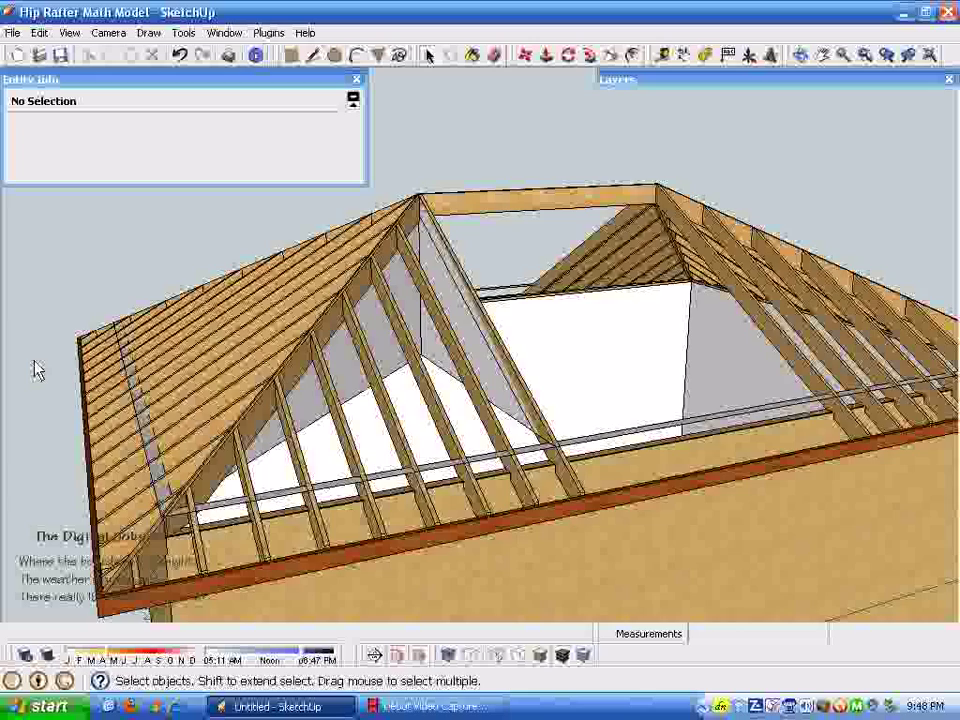